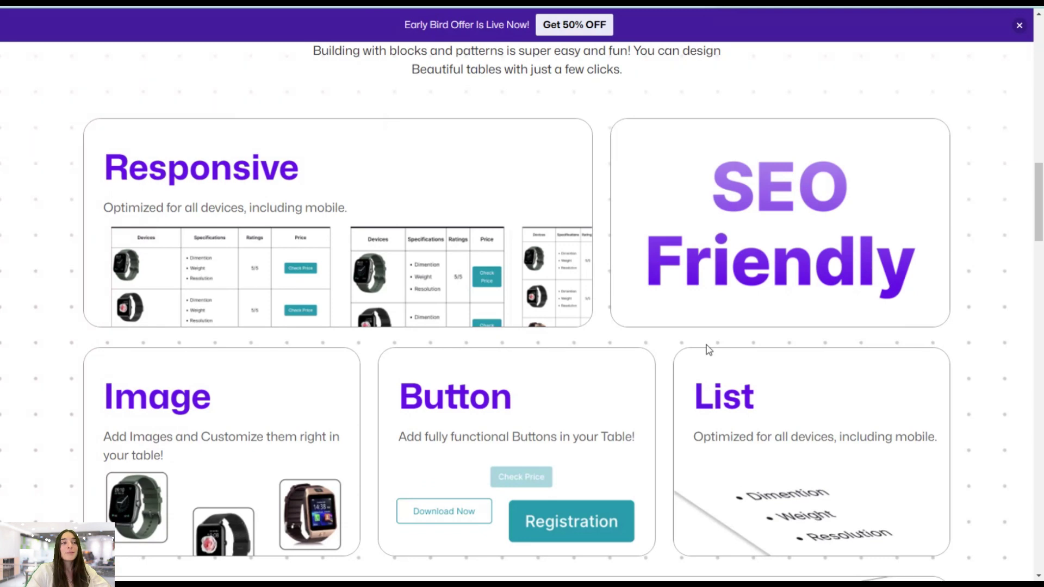
Step: Examine the Tableberg feature overview and the comparison table between the default Table Block and the Tableberg Block
{"action": "scroll", "coordinate": [709, 349], "scroll_direction": "down", "scroll_amount": 9}
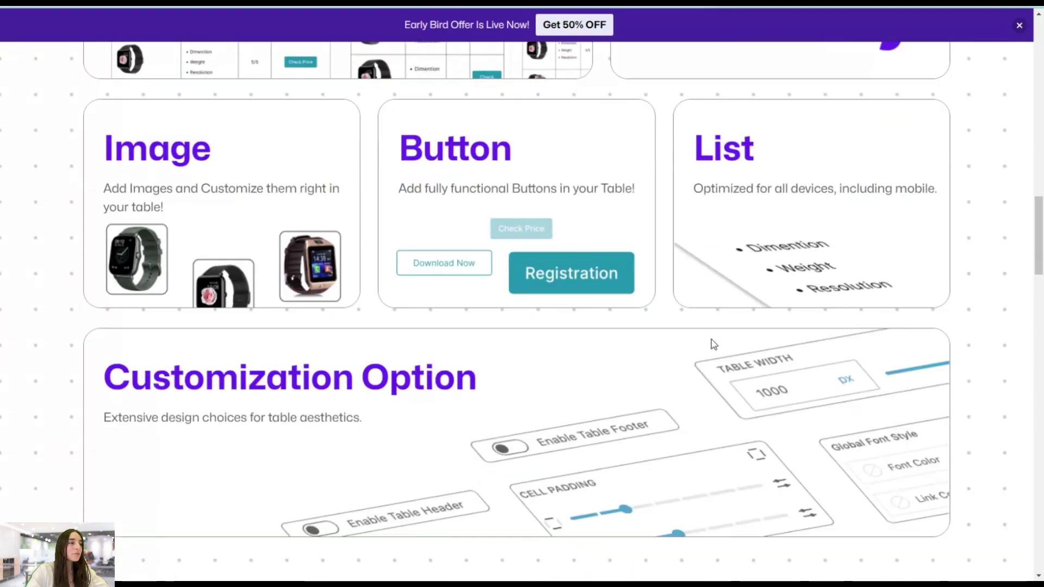
{"action": "scroll", "coordinate": [716, 344], "scroll_direction": "down", "scroll_amount": 7}
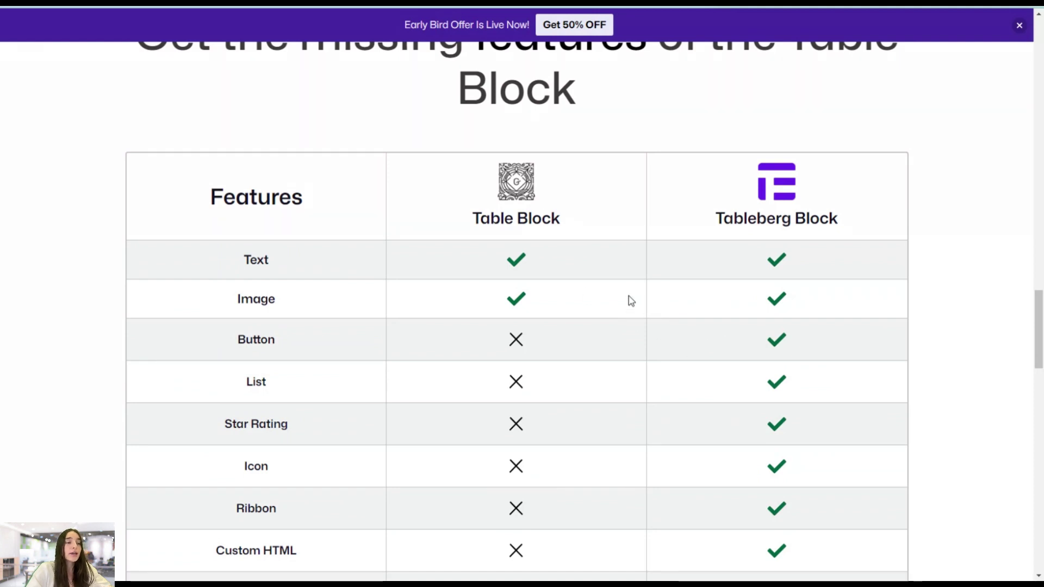
{"action": "scroll", "coordinate": [637, 321], "scroll_direction": "down", "scroll_amount": 2}
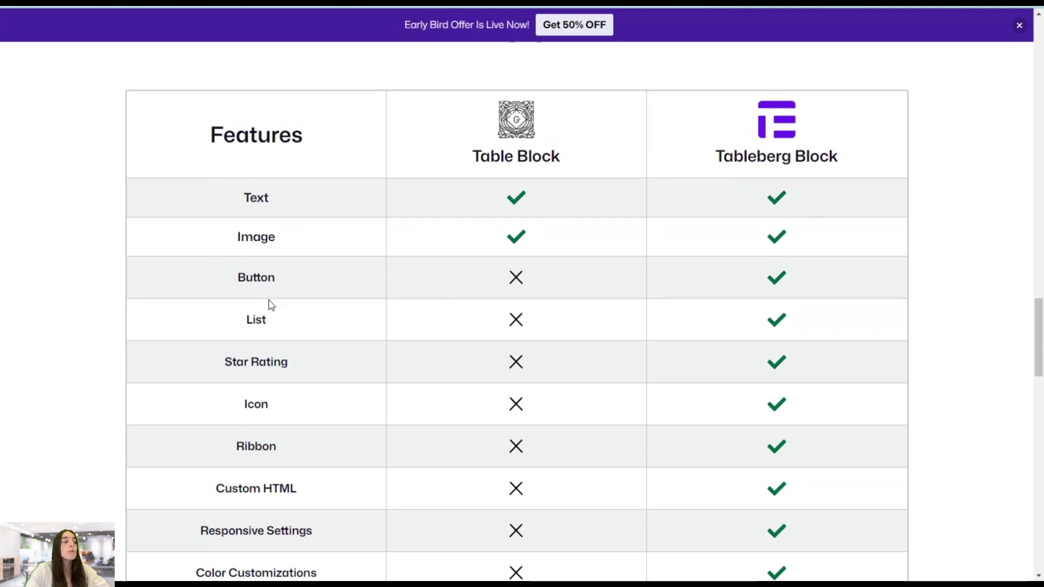
{"action": "scroll", "coordinate": [282, 326], "scroll_direction": "down", "scroll_amount": 2}
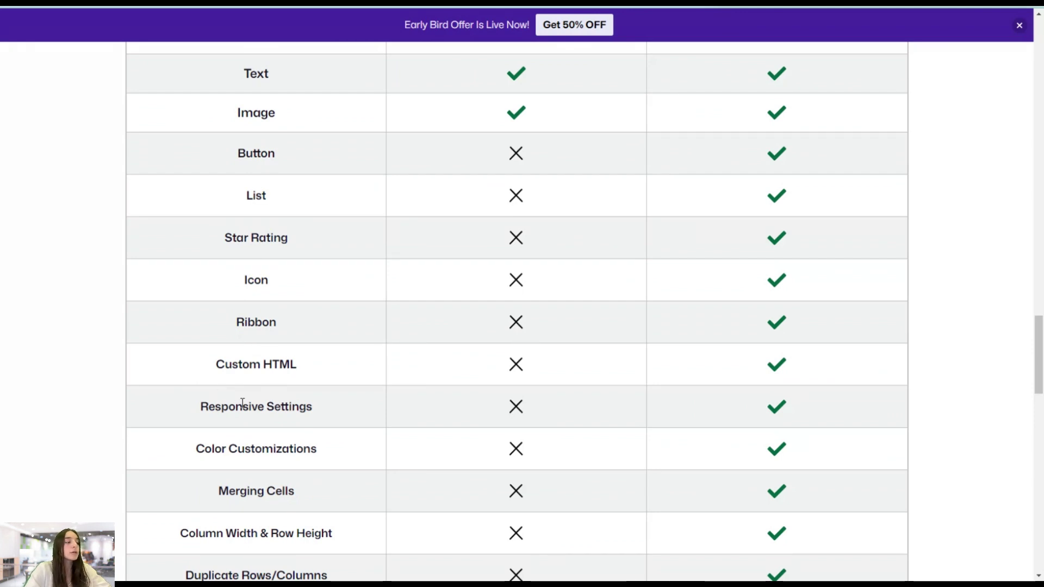
{"action": "scroll", "coordinate": [310, 409], "scroll_direction": "down", "scroll_amount": 1}
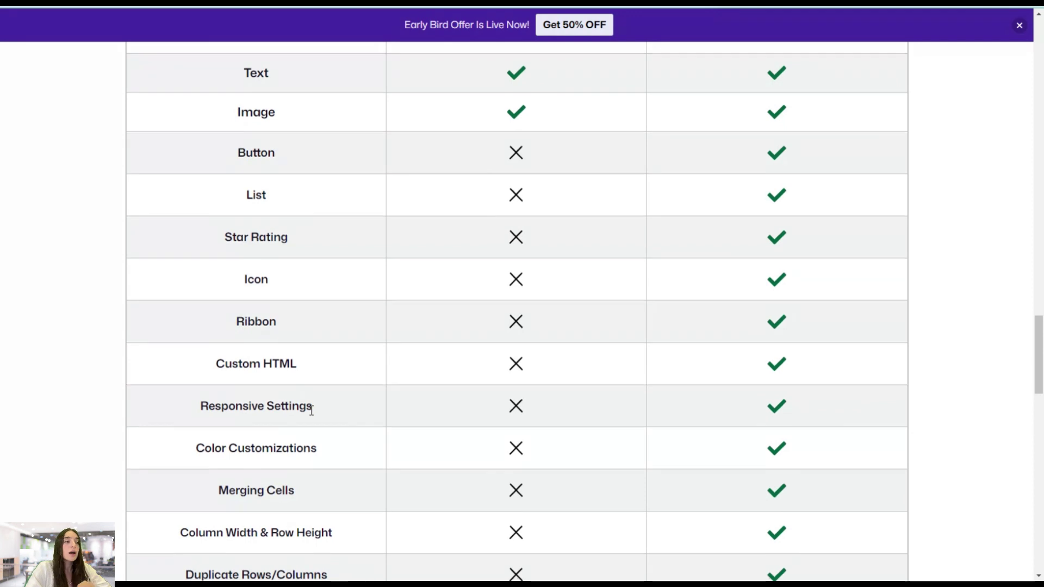
{"action": "scroll", "coordinate": [311, 411], "scroll_direction": "down", "scroll_amount": 1}
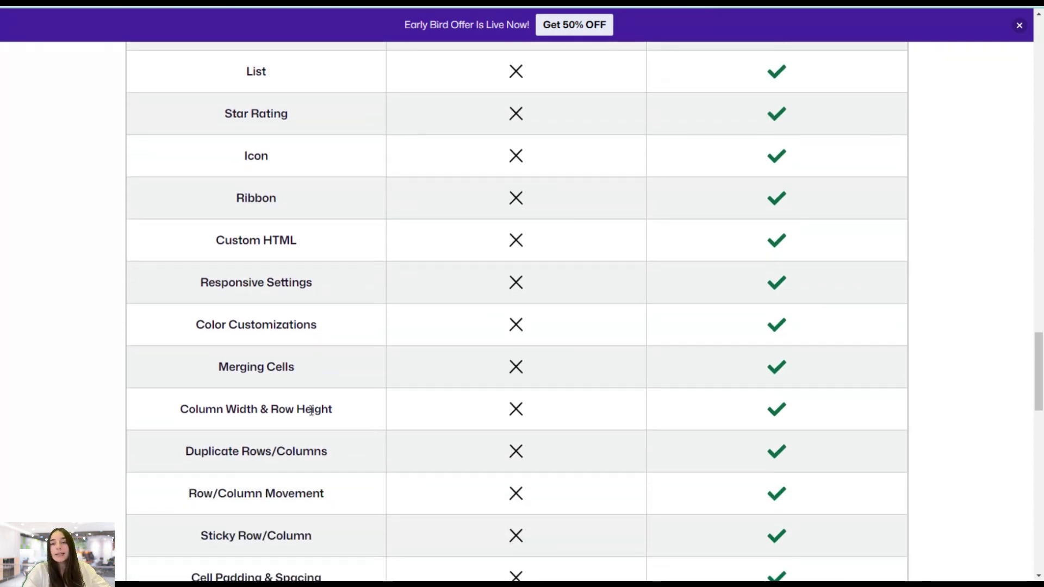
{"action": "scroll", "coordinate": [310, 410], "scroll_direction": "up", "scroll_amount": 1}
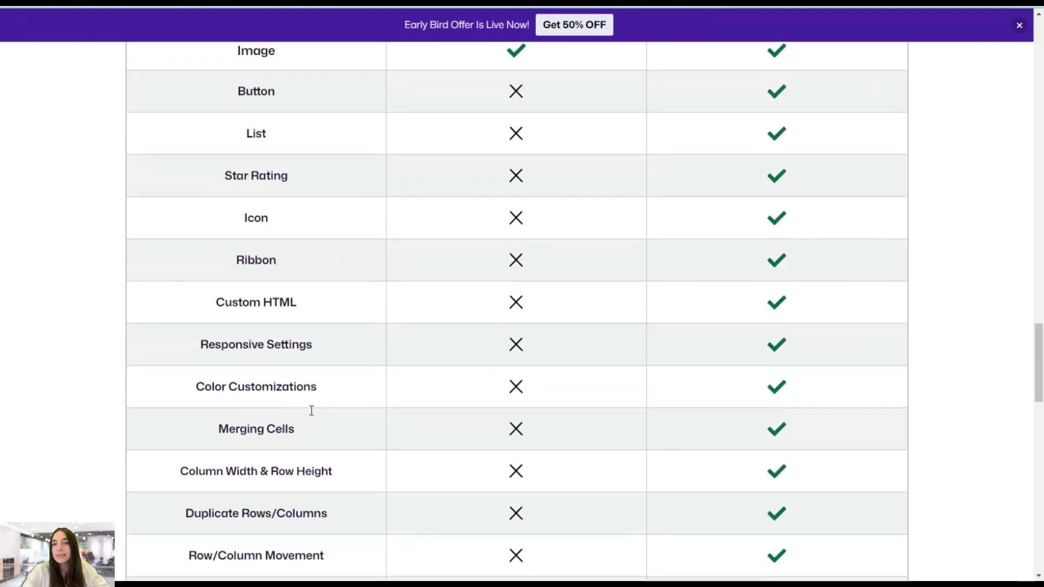
{"action": "scroll", "coordinate": [357, 383], "scroll_direction": "up", "scroll_amount": 11}
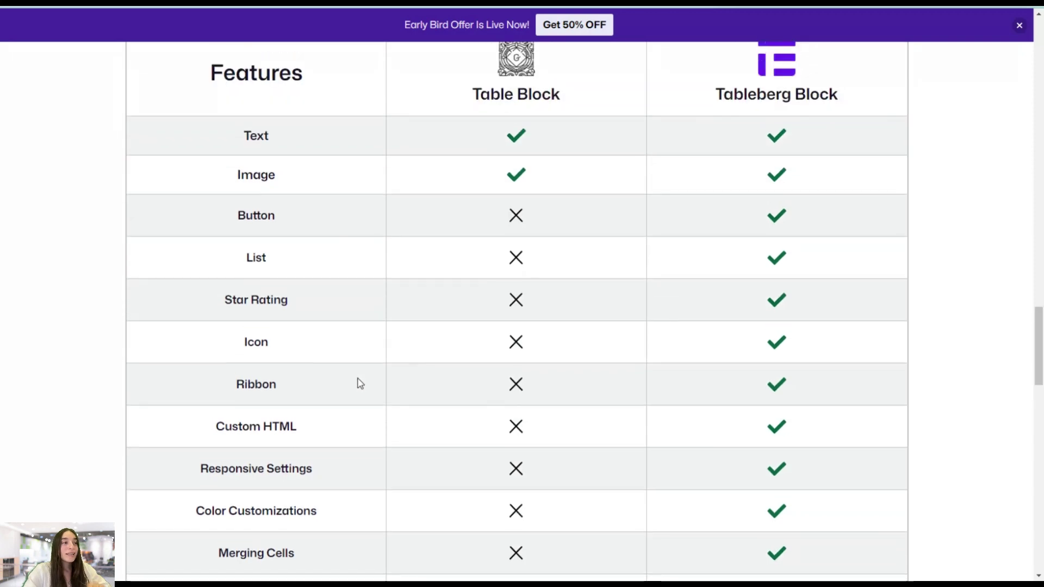
{"action": "scroll", "coordinate": [358, 383], "scroll_direction": "down", "scroll_amount": 16}
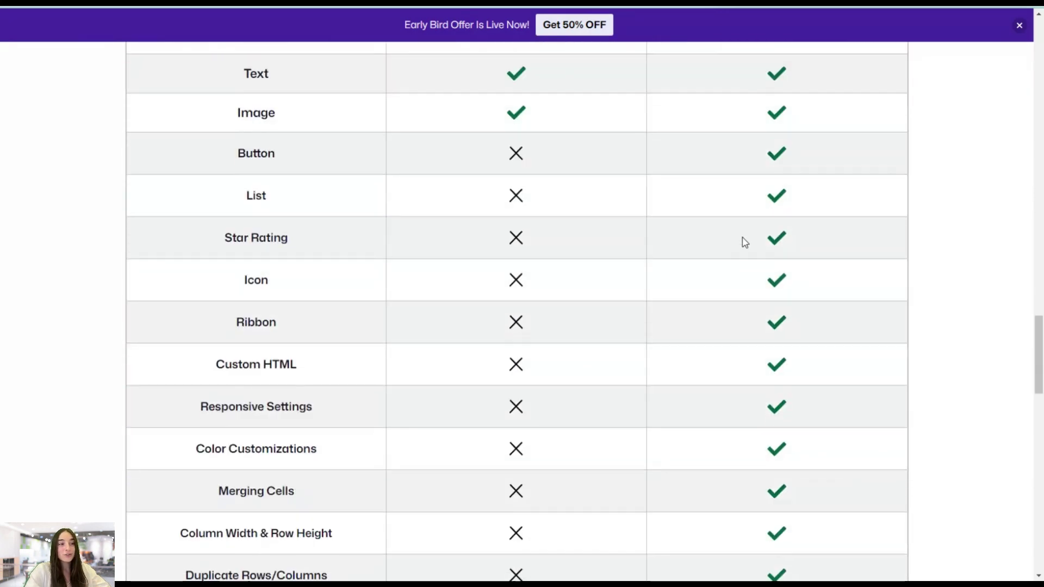
{"action": "scroll", "coordinate": [782, 349], "scroll_direction": "down", "scroll_amount": 2}
{"action": "scroll", "coordinate": [782, 349], "scroll_direction": "up", "scroll_amount": 18}
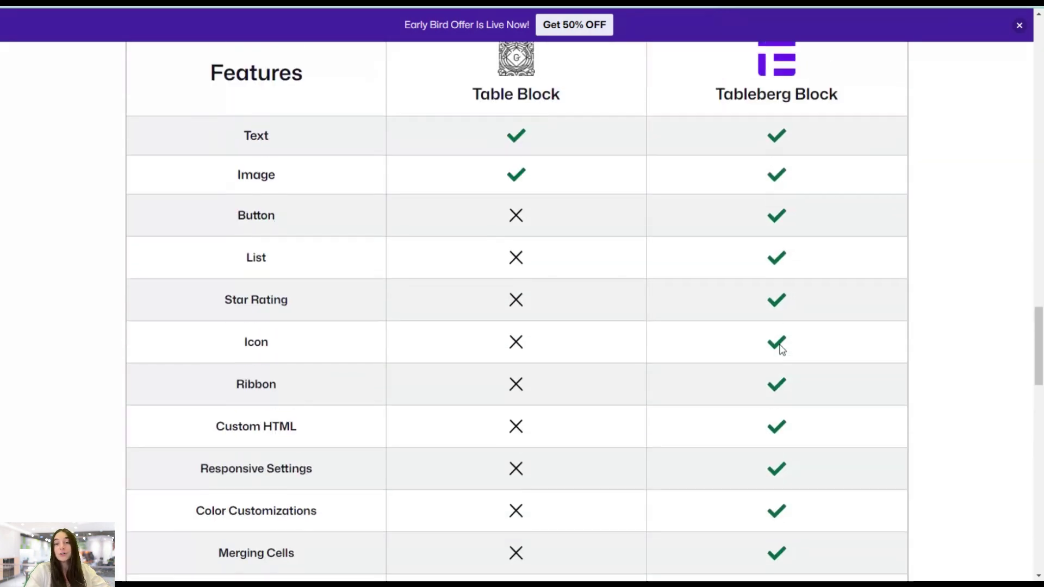
{"action": "scroll", "coordinate": [782, 348], "scroll_direction": "up", "scroll_amount": 7}
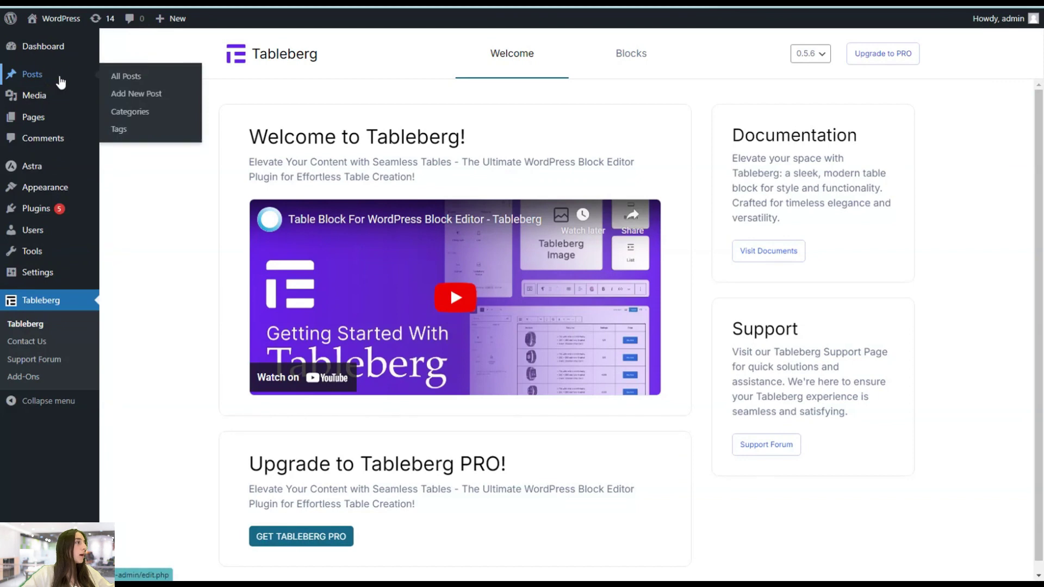
Step: Create a new WordPress post and title it "Watches"
{"action": "left_click", "coordinate": [99, 83]}
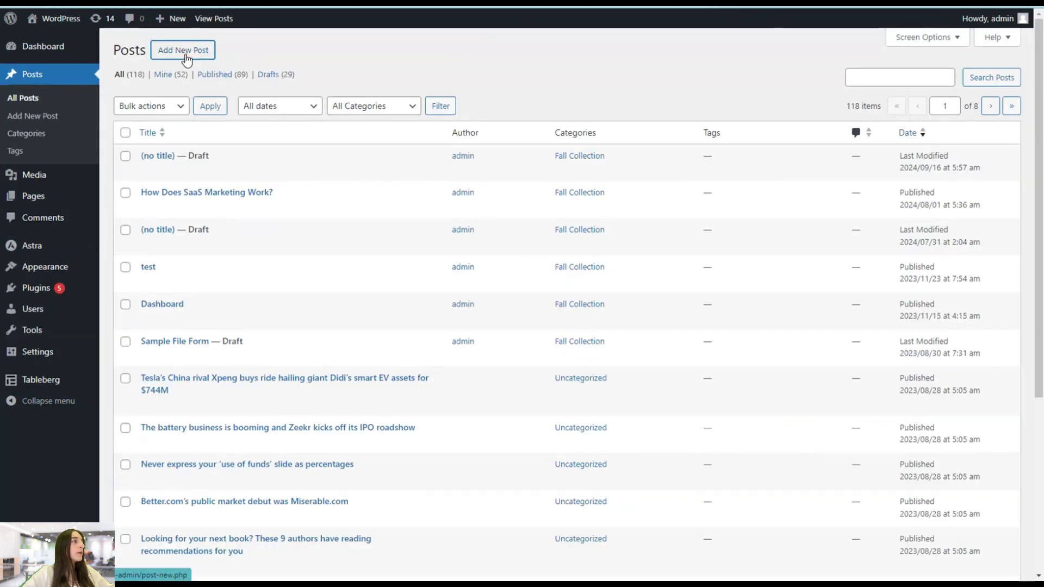
{"action": "left_click", "coordinate": [186, 60]}
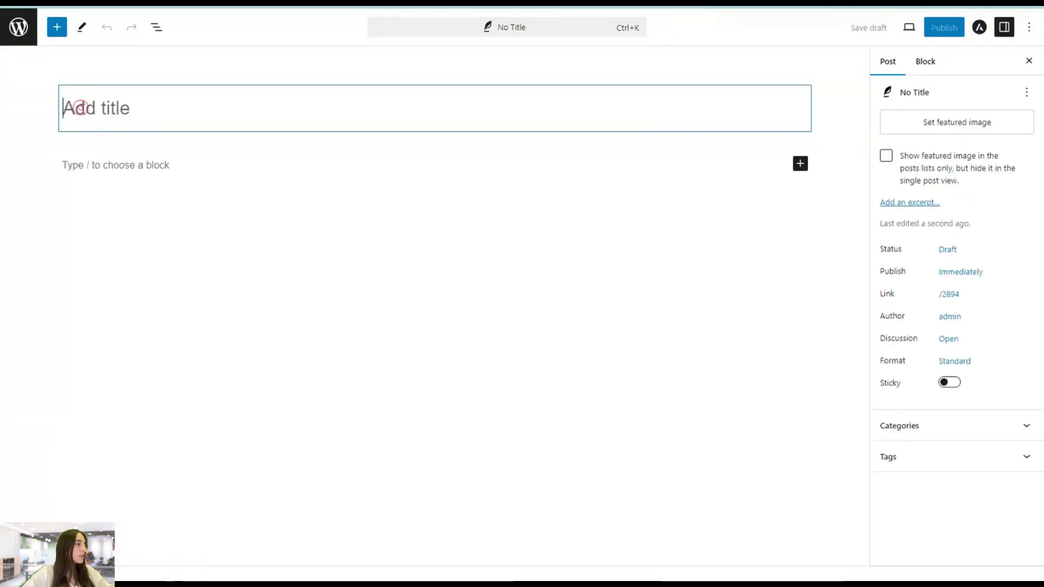
{"action": "type", "text": "Wat"}
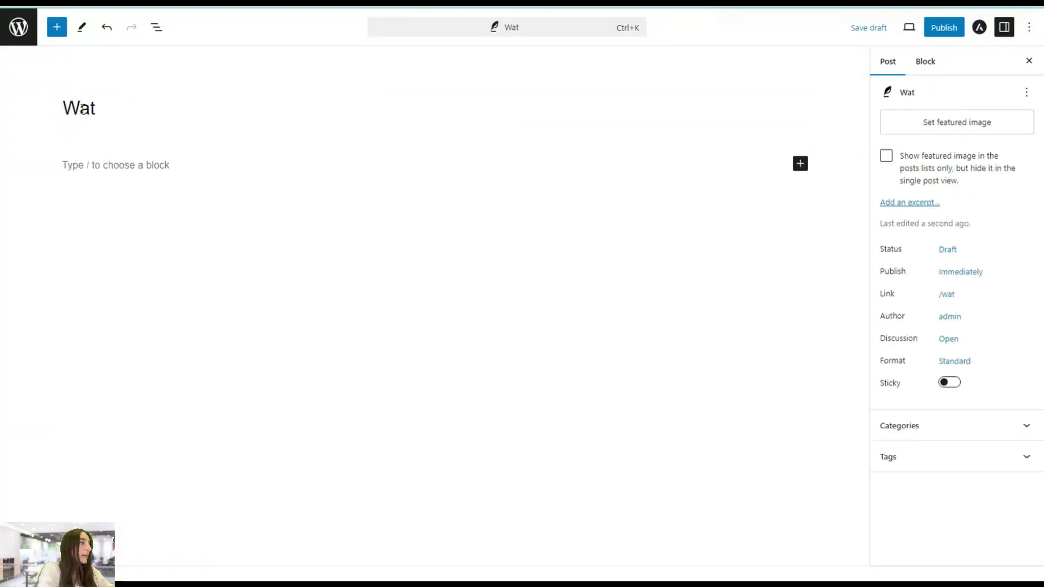
{"action": "type", "text": "ches"}
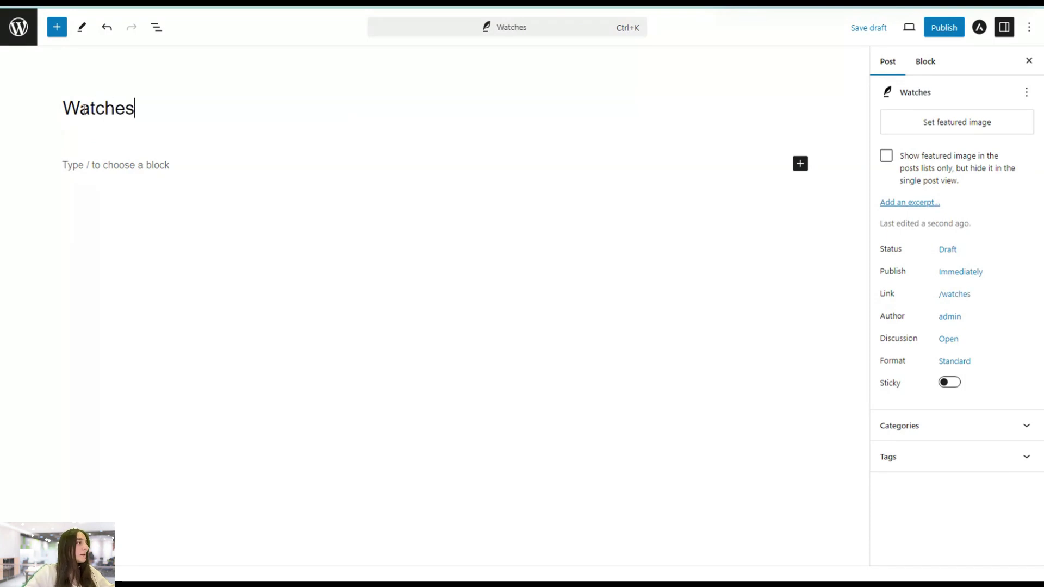
Step: Insert a Tableberg block below the title and create a blank table with 4 columns and 5 rows
{"action": "left_click", "coordinate": [108, 167]}
{"action": "left_click", "coordinate": [800, 155]}
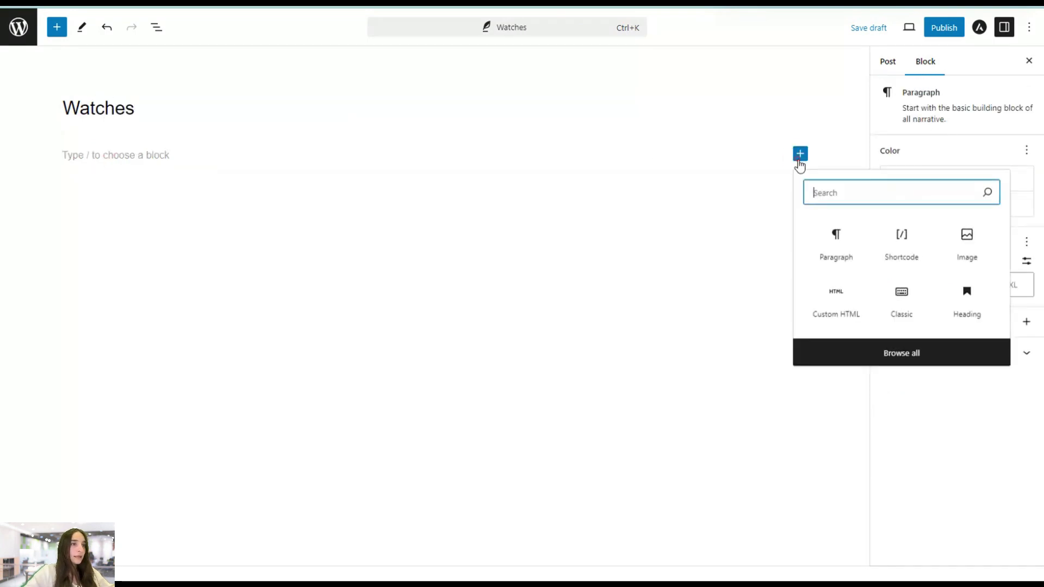
{"action": "type", "text": "ta"}
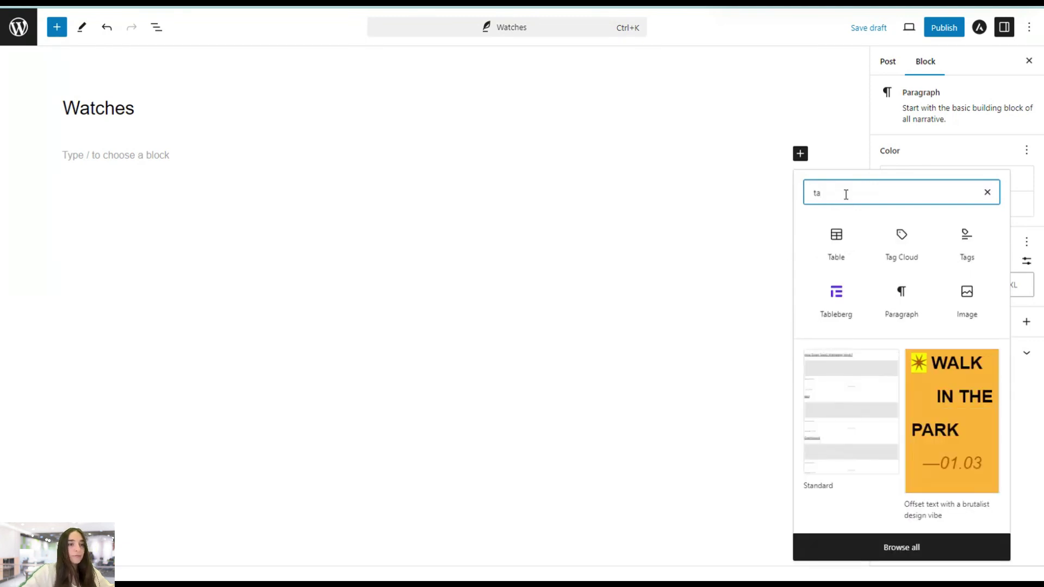
{"action": "left_click", "coordinate": [837, 295]}
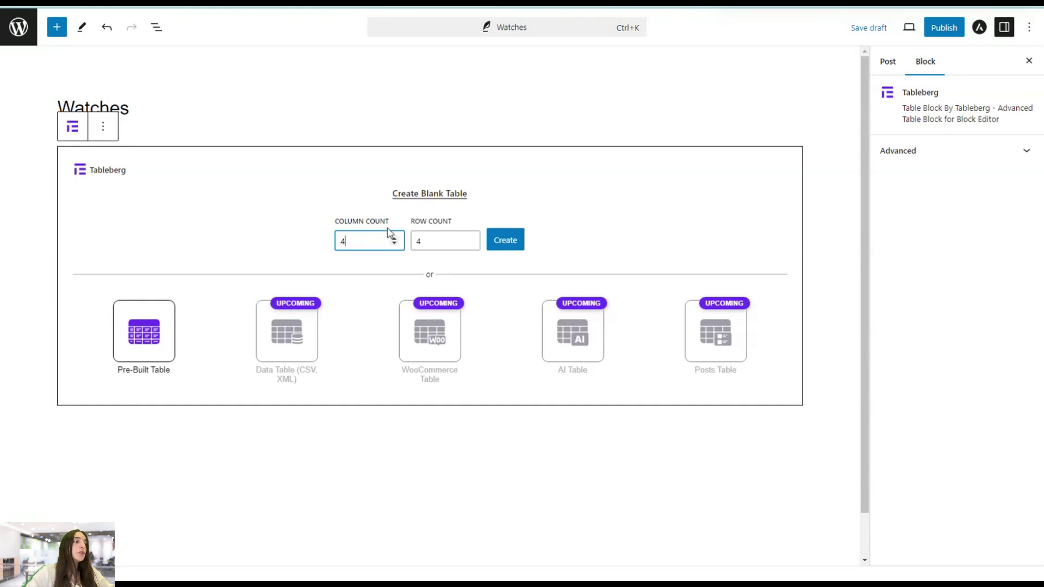
{"action": "left_click", "coordinate": [423, 241]}
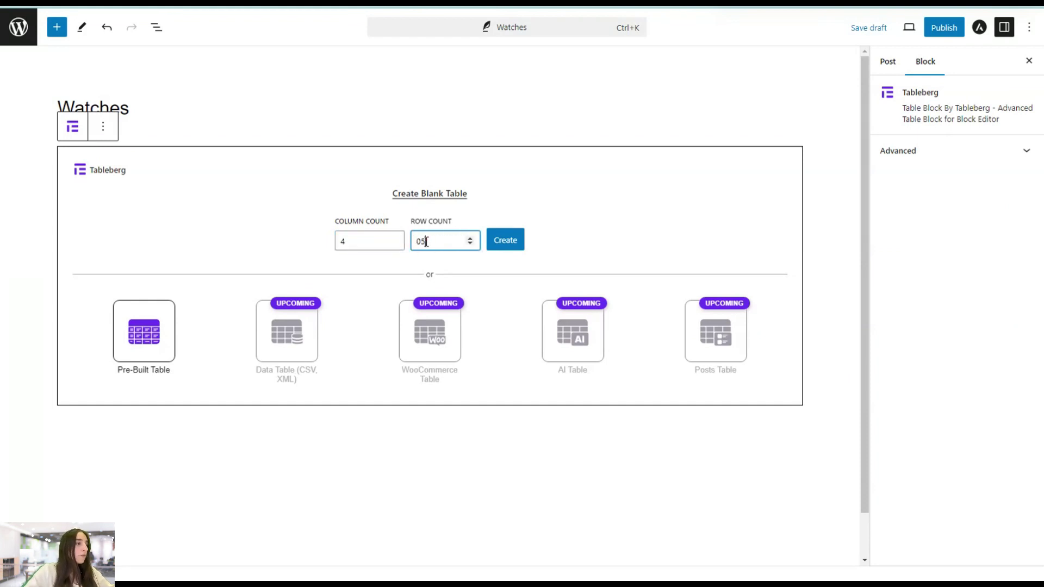
{"action": "left_click", "coordinate": [507, 241]}
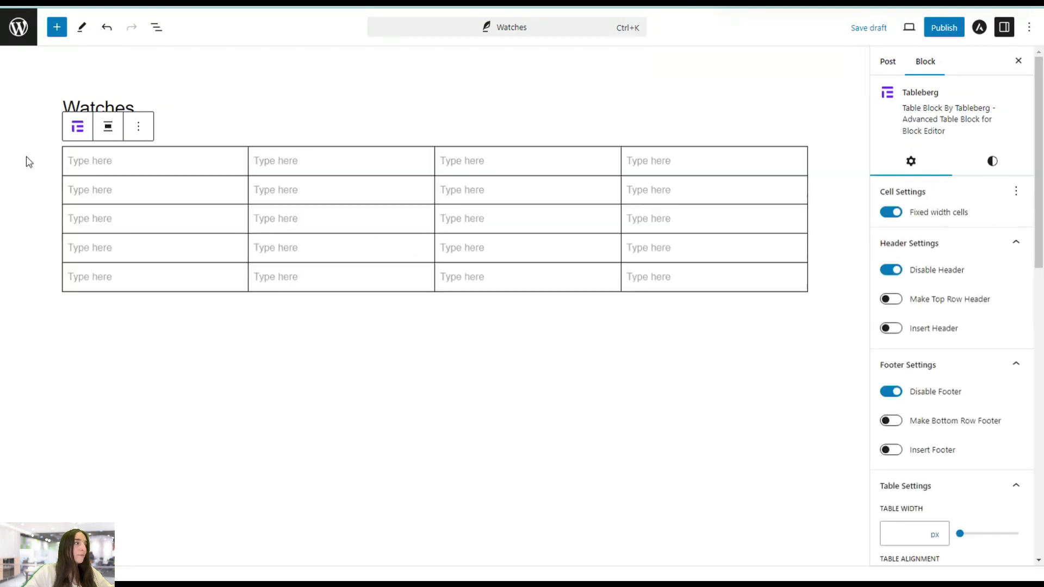
Step: Fill the table's first row with the column headings Devices, Features, Rating and Pricing
{"action": "left_click", "coordinate": [77, 168]}
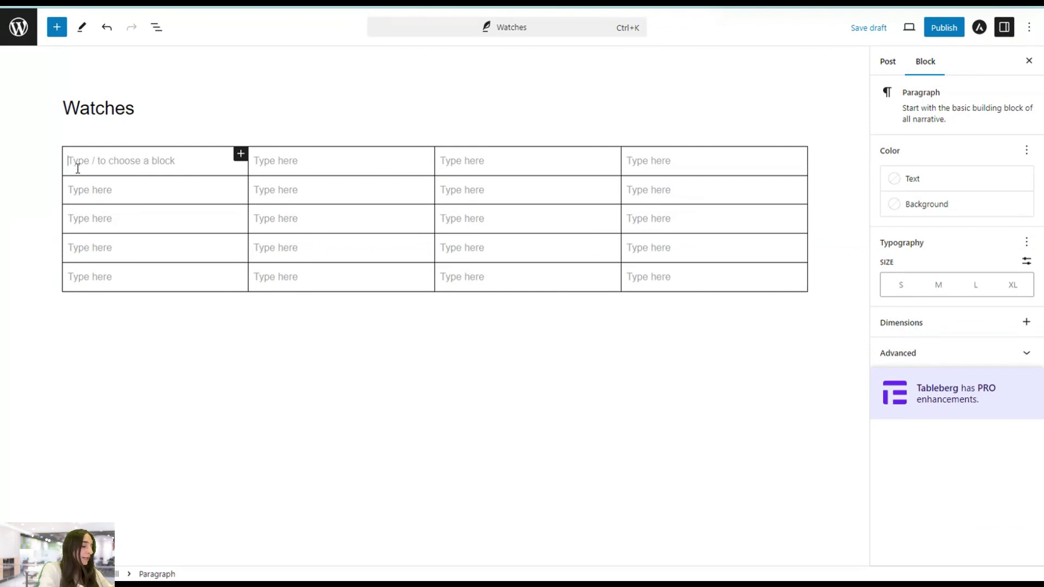
{"action": "type", "text": "Devices"}
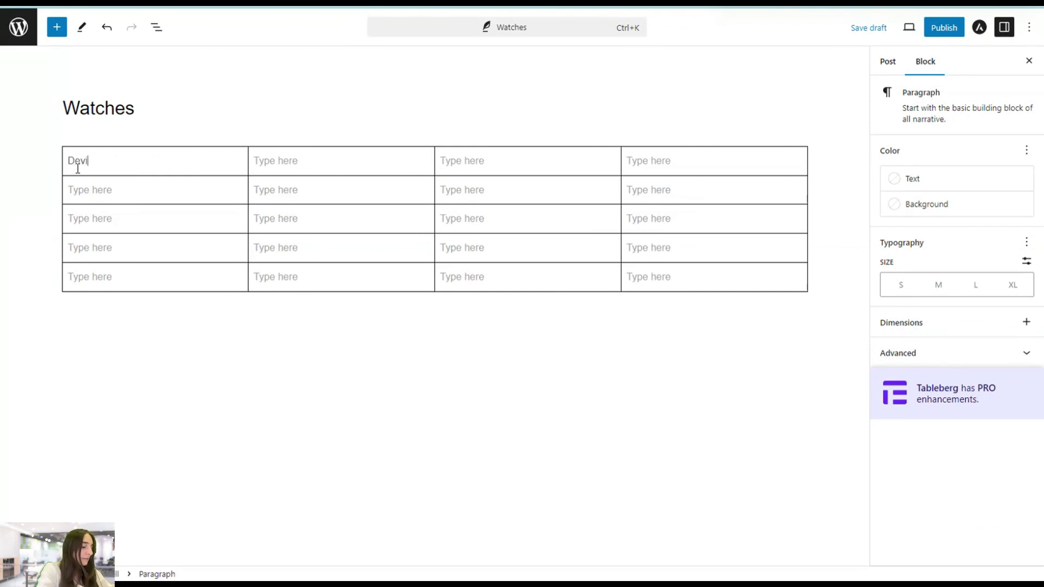
{"action": "left_click", "coordinate": [262, 162]}
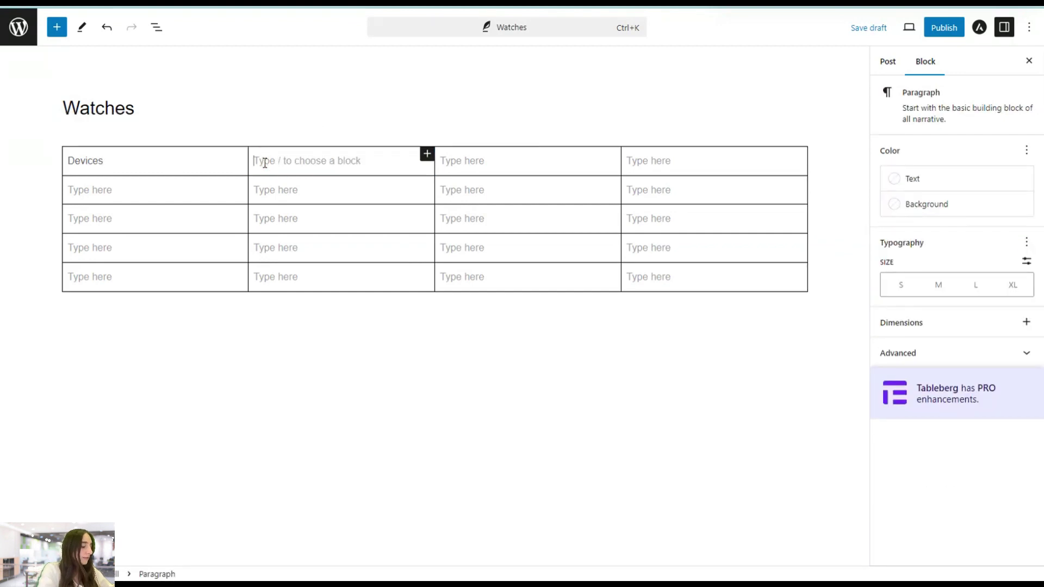
{"action": "type", "text": "Featur"}
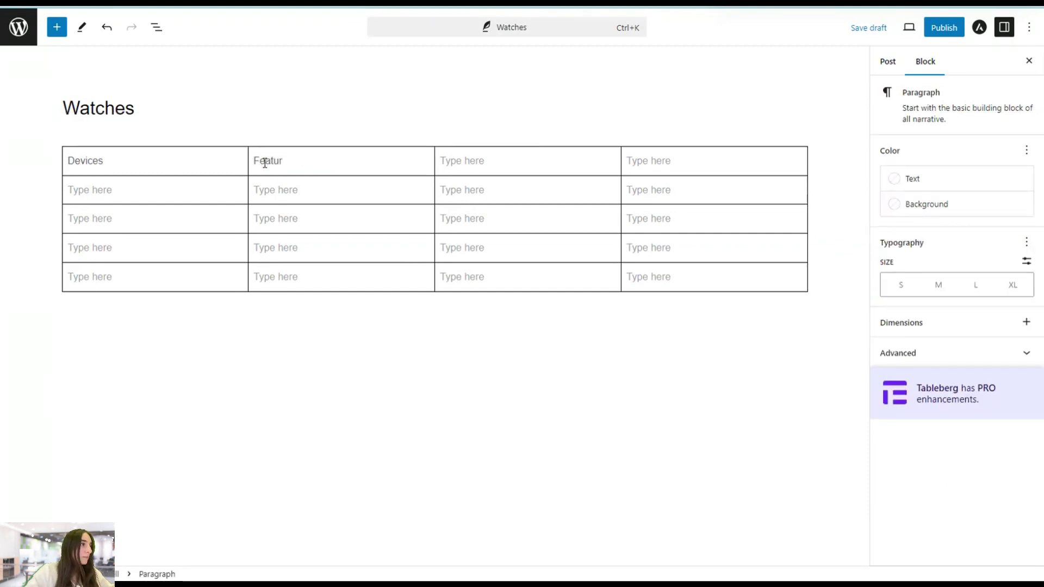
{"action": "type", "text": "es"}
{"action": "left_click", "coordinate": [461, 154]}
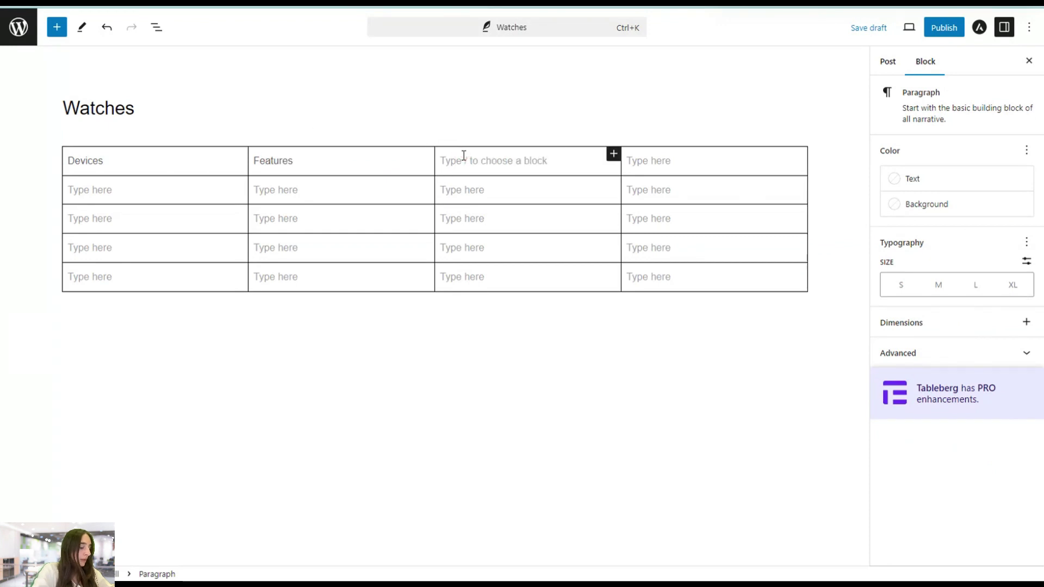
{"action": "type", "text": "Rating"}
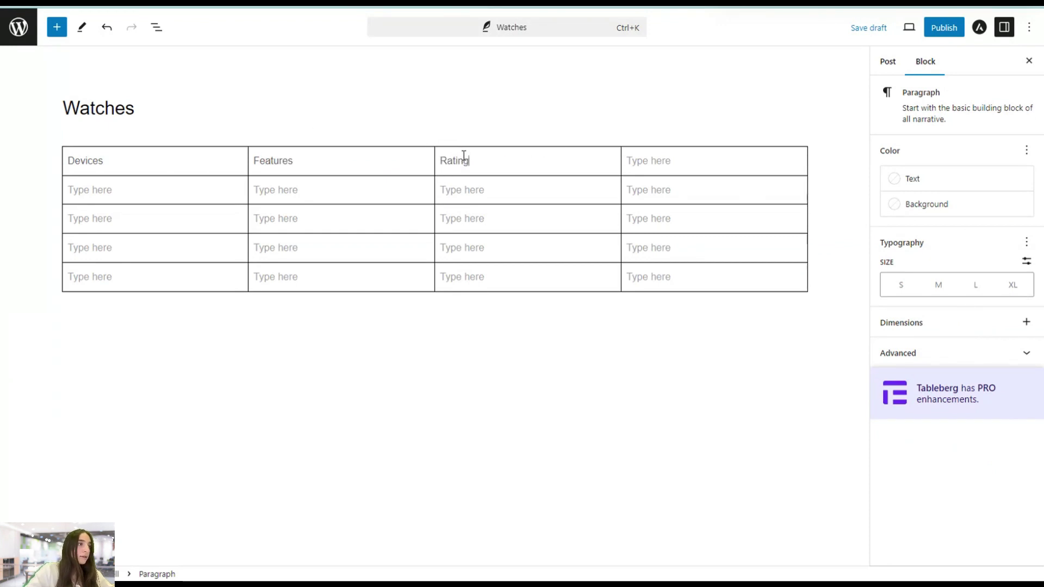
{"action": "left_click", "coordinate": [656, 155]}
{"action": "type", "text": "Pricing"}
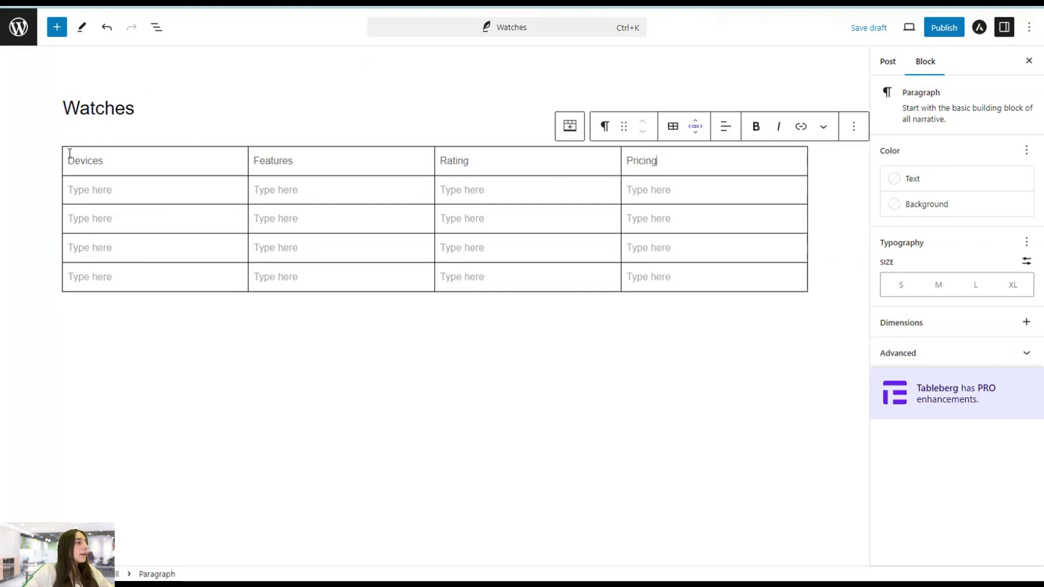
{"action": "left_click", "coordinate": [71, 159]}
{"action": "double_click", "coordinate": [81, 161]}
{"action": "left_click", "coordinate": [116, 160]}
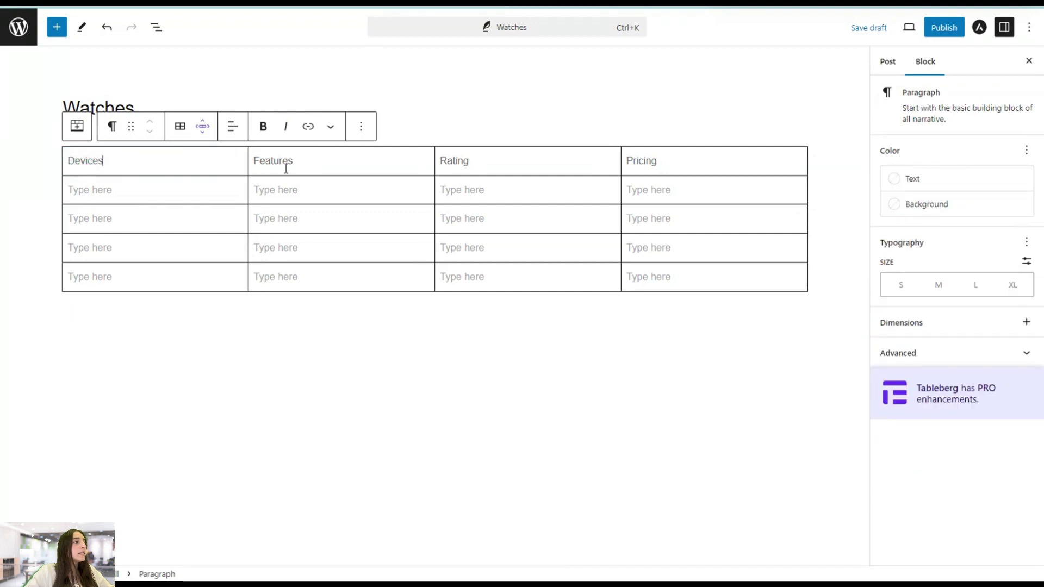
{"action": "left_click_drag", "start_coordinate": [69, 160], "coordinate": [686, 161]}
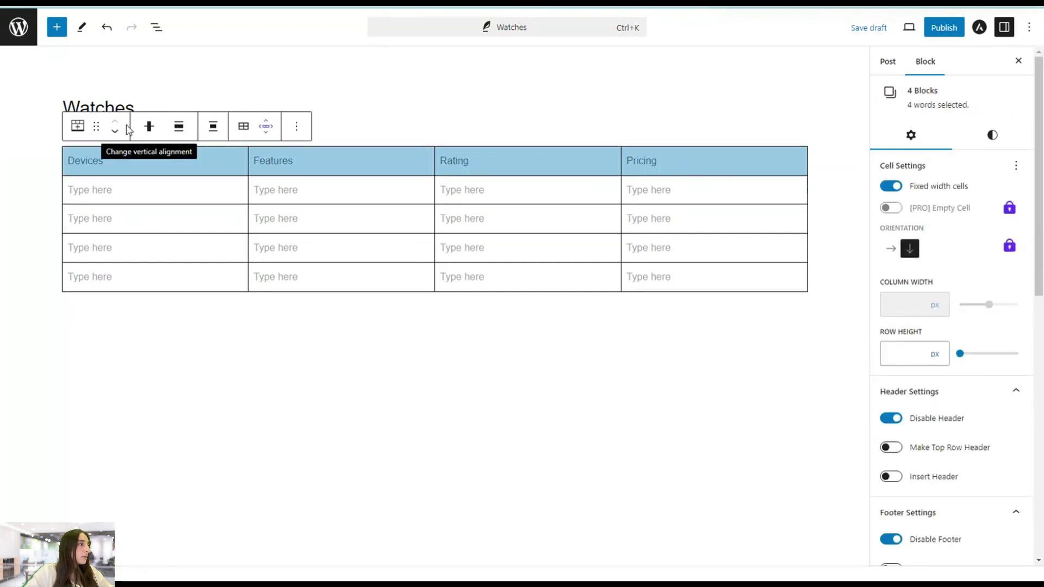
Step: Make the four column headings Devices, Features, Rating and Pricing bold
{"action": "double_click", "coordinate": [98, 160]}
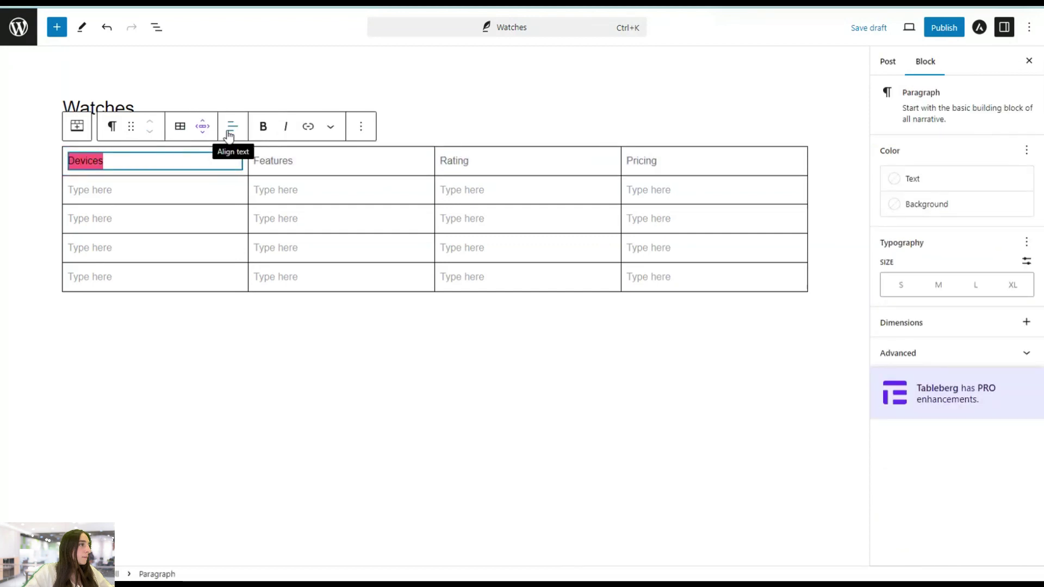
{"action": "left_click", "coordinate": [263, 126]}
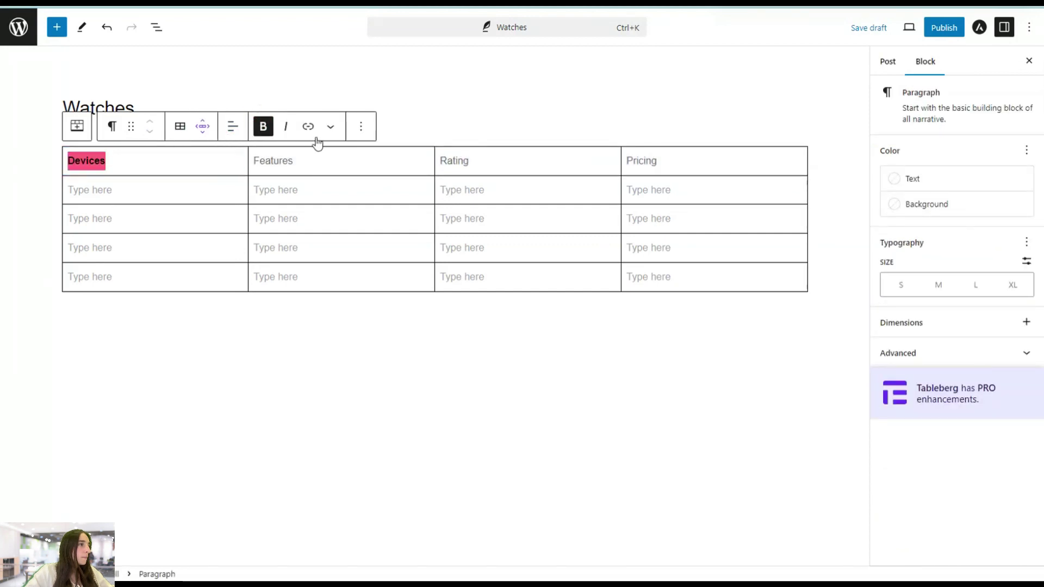
{"action": "left_click", "coordinate": [360, 126]}
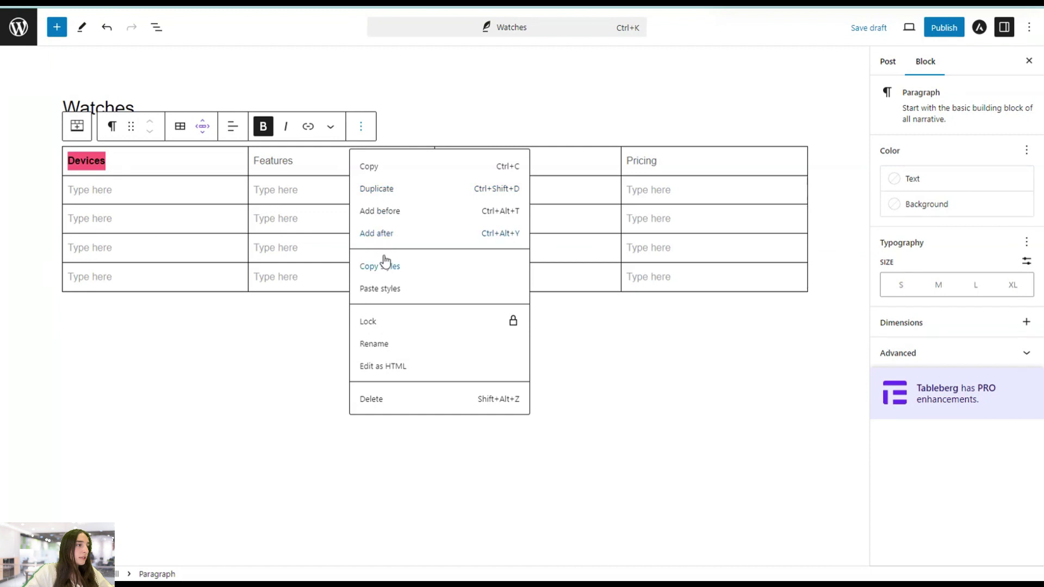
{"action": "double_click", "coordinate": [284, 163]}
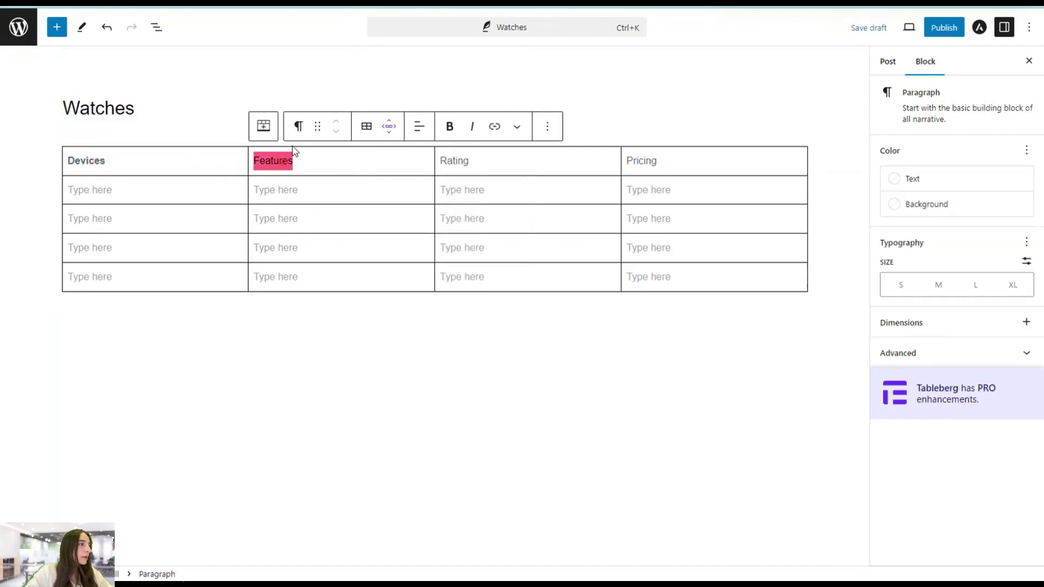
{"action": "left_click", "coordinate": [450, 127]}
{"action": "double_click", "coordinate": [455, 162]}
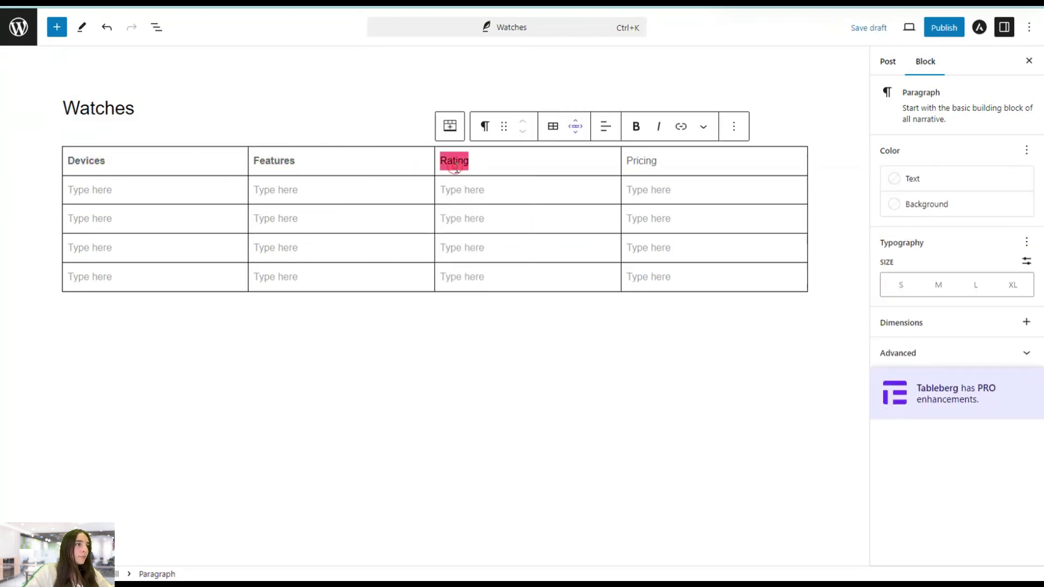
{"action": "left_click", "coordinate": [636, 126]}
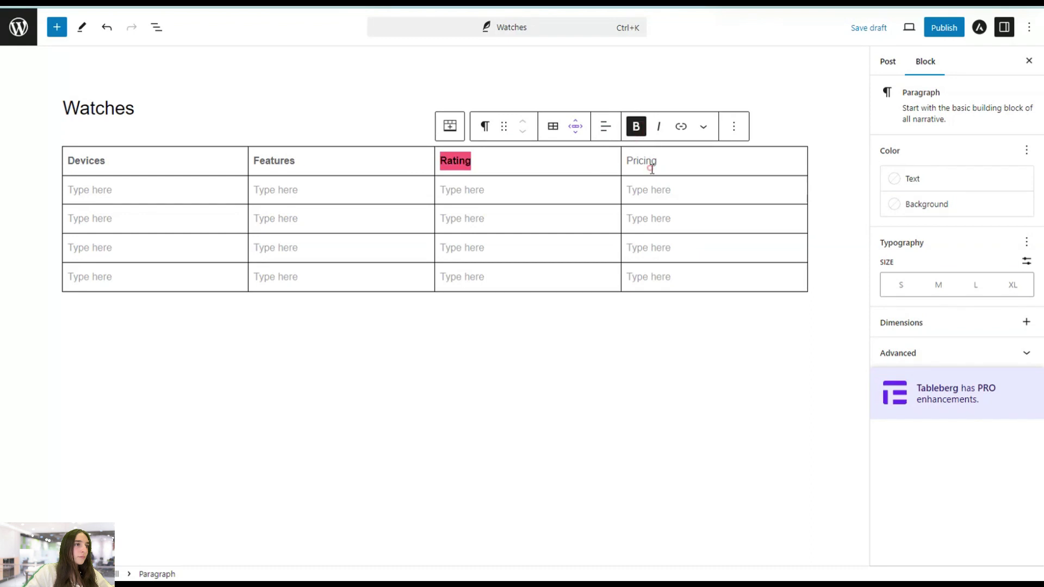
{"action": "double_click", "coordinate": [641, 161]}
{"action": "left_click", "coordinate": [756, 126]}
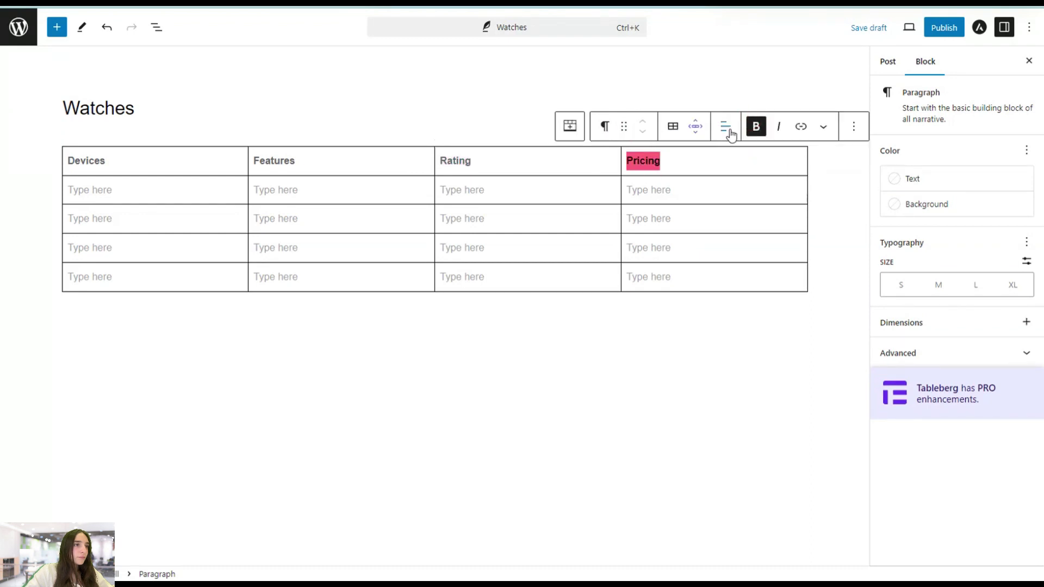
Step: Center-align the text of the four column headings Pricing, Rating, Features and Devices
{"action": "left_click", "coordinate": [727, 130]}
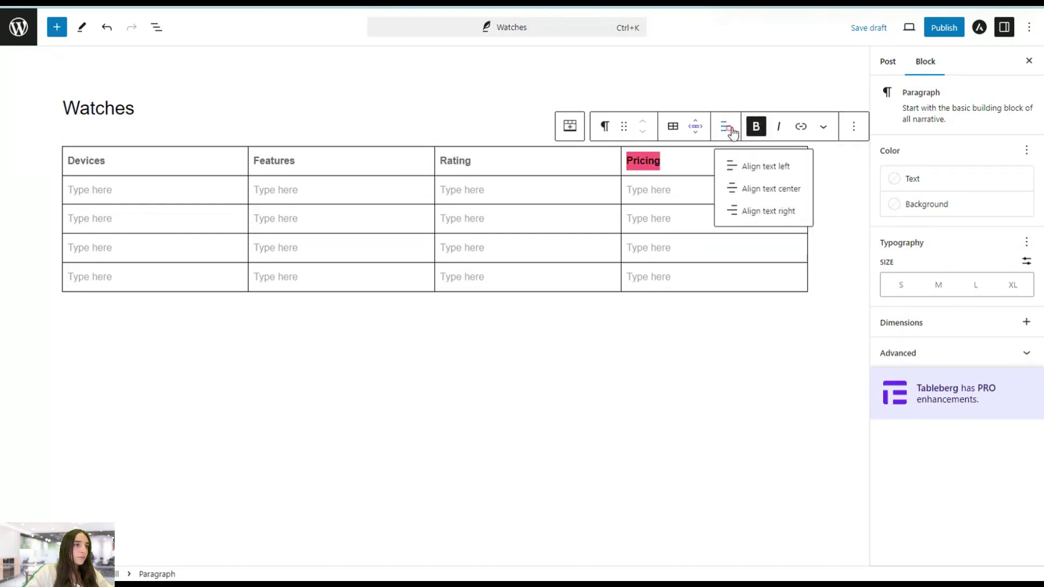
{"action": "left_click", "coordinate": [758, 190]}
{"action": "left_click", "coordinate": [452, 157]}
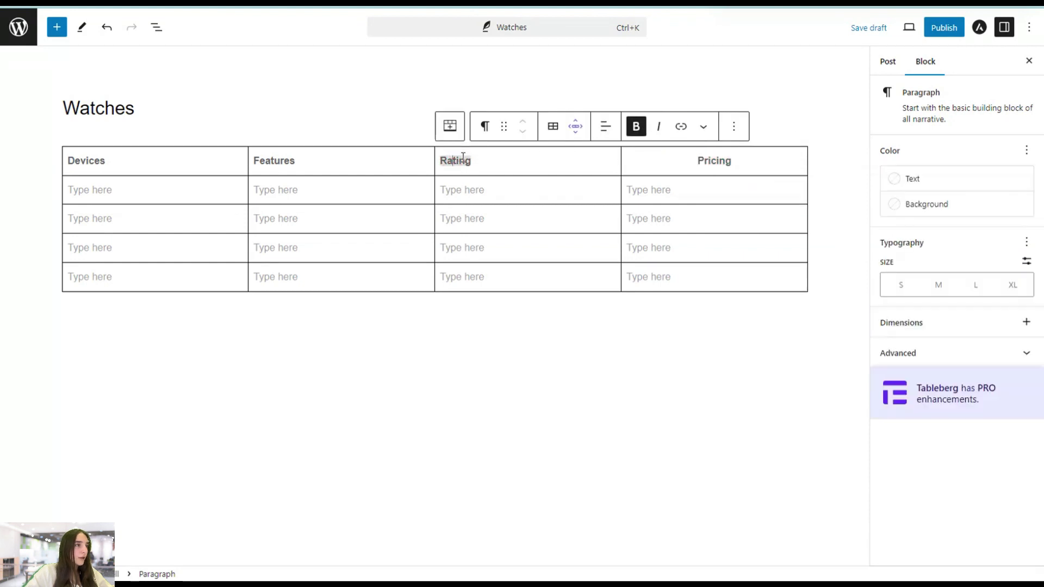
{"action": "left_click", "coordinate": [604, 127]}
{"action": "left_click", "coordinate": [634, 189]}
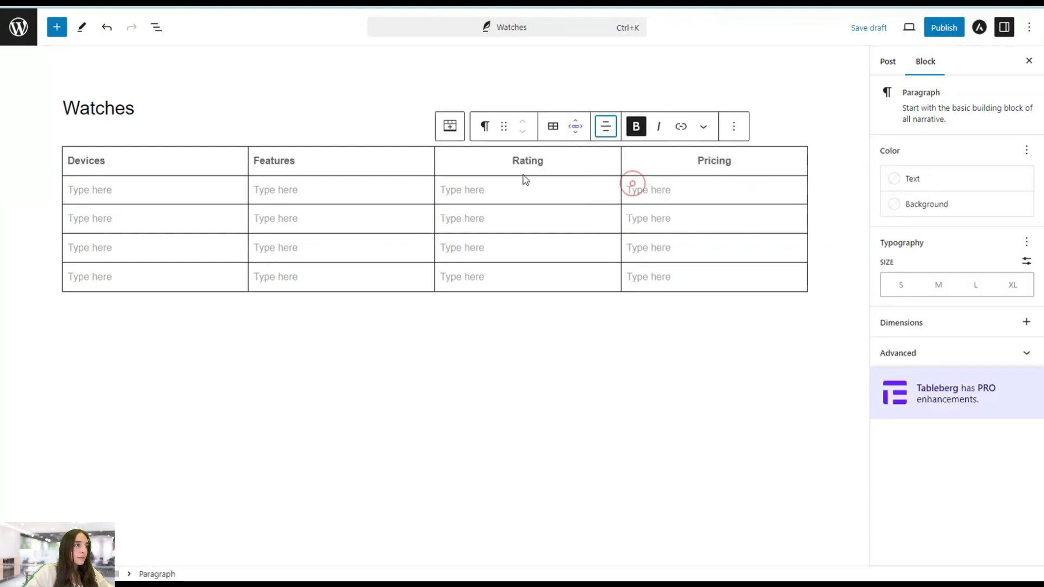
{"action": "double_click", "coordinate": [287, 159]}
{"action": "left_click", "coordinate": [418, 127]}
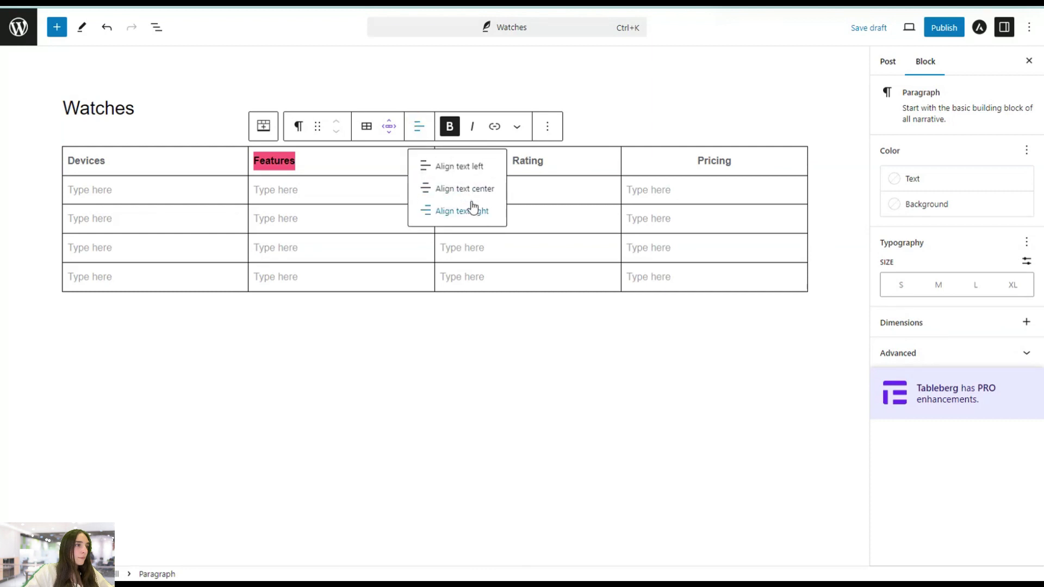
{"action": "left_click", "coordinate": [465, 188]}
{"action": "left_click", "coordinate": [135, 157]}
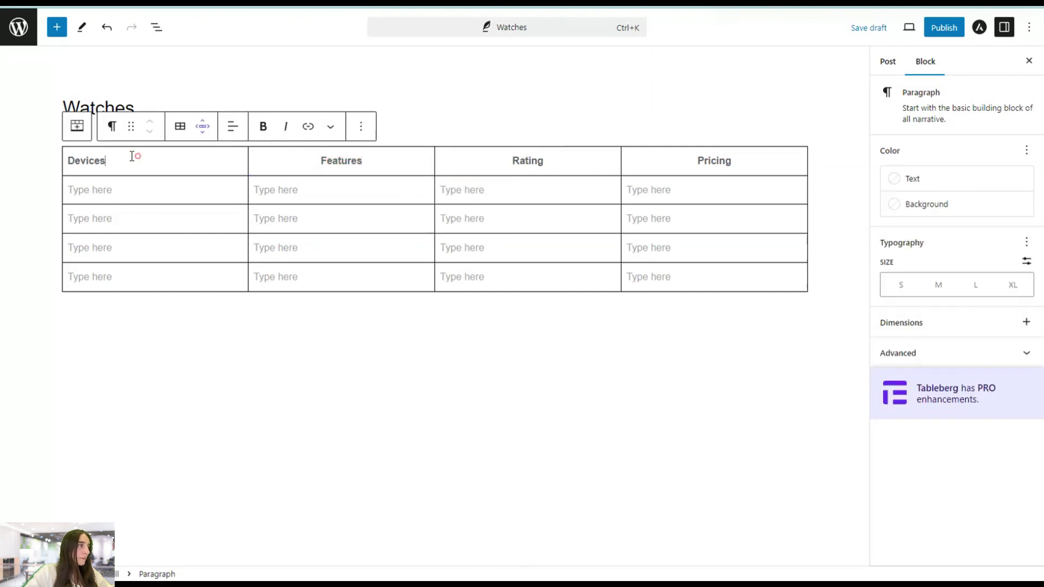
{"action": "left_click", "coordinate": [104, 159]}
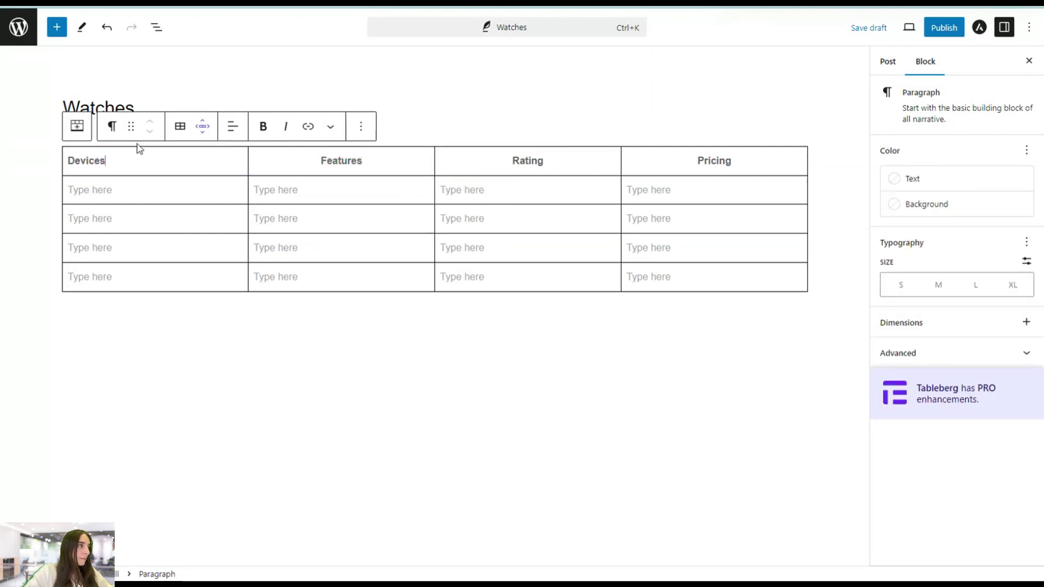
{"action": "left_click", "coordinate": [229, 126]}
{"action": "left_click", "coordinate": [269, 189]}
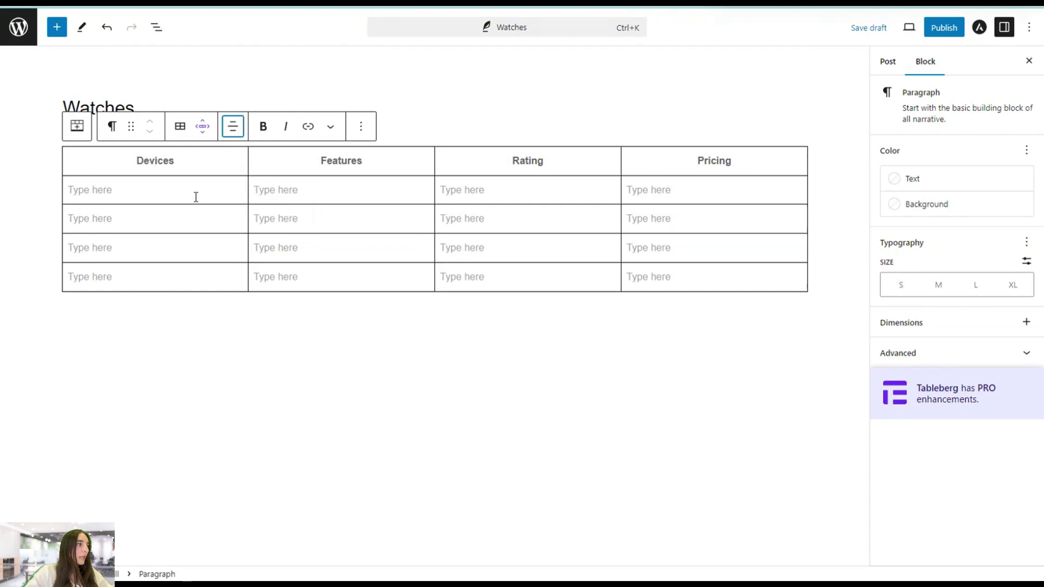
Step: Insert an image block in the first empty Devices cell and fill it with the media library's black watch with green digits
{"action": "left_click", "coordinate": [195, 197]}
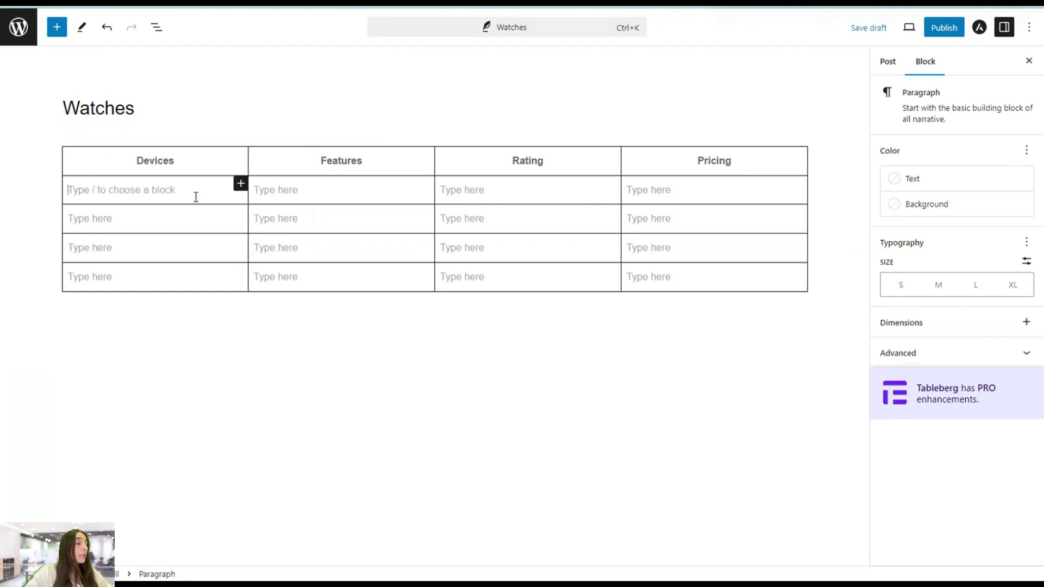
{"action": "left_click", "coordinate": [240, 183]}
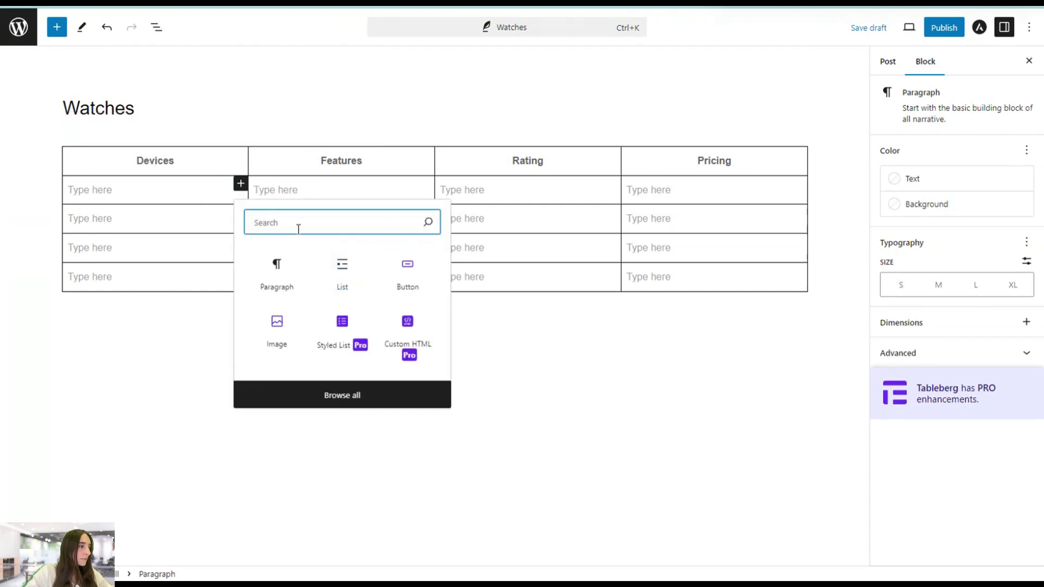
{"action": "left_click", "coordinate": [275, 318]}
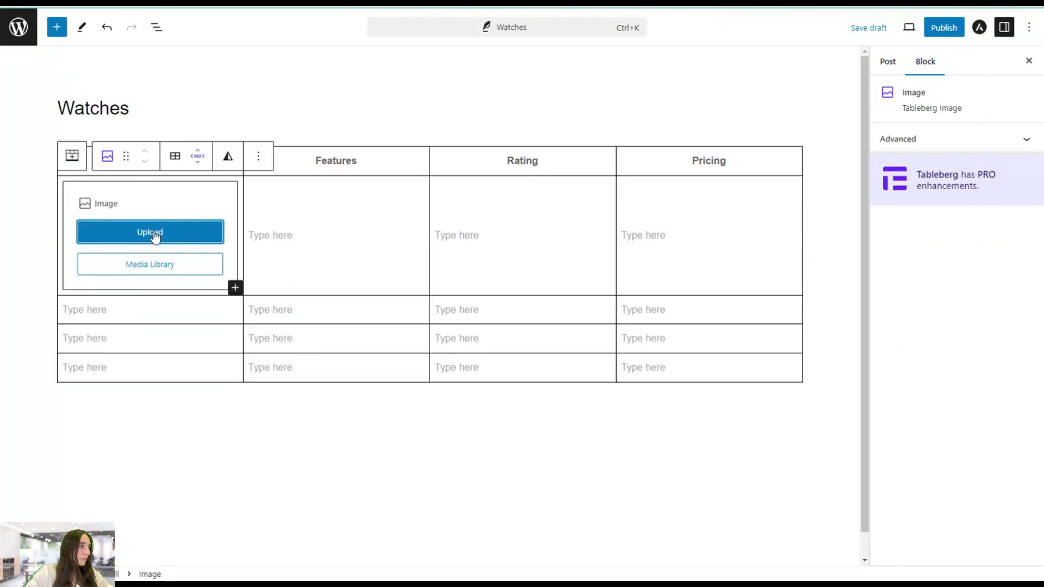
{"action": "left_click", "coordinate": [145, 263]}
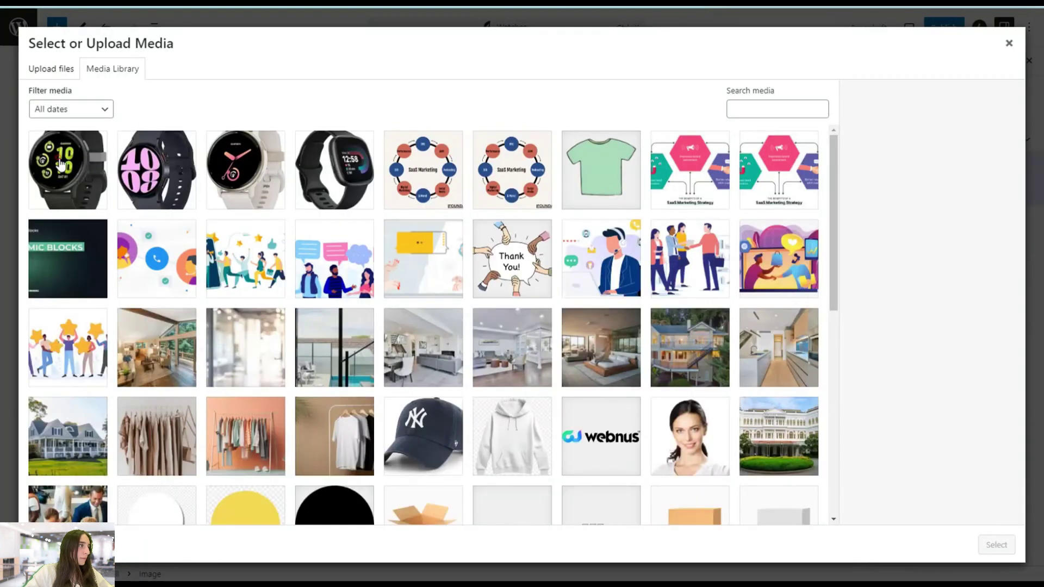
{"action": "left_click", "coordinate": [68, 170]}
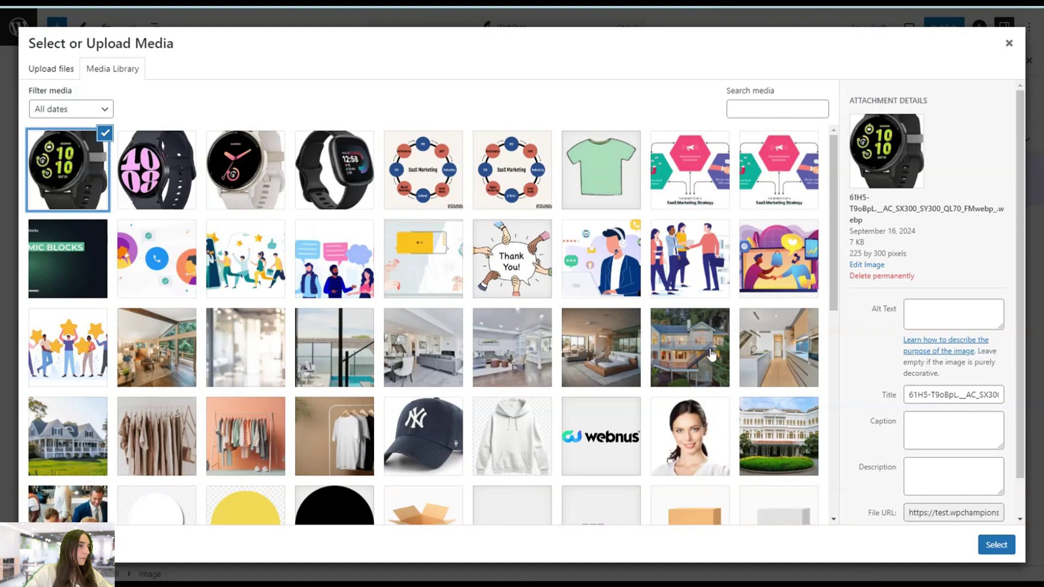
{"action": "left_click", "coordinate": [1000, 545]}
Step: Shrink the black watch image to about 137 × 182 px and center it in its cell
{"action": "left_click", "coordinate": [160, 319]}
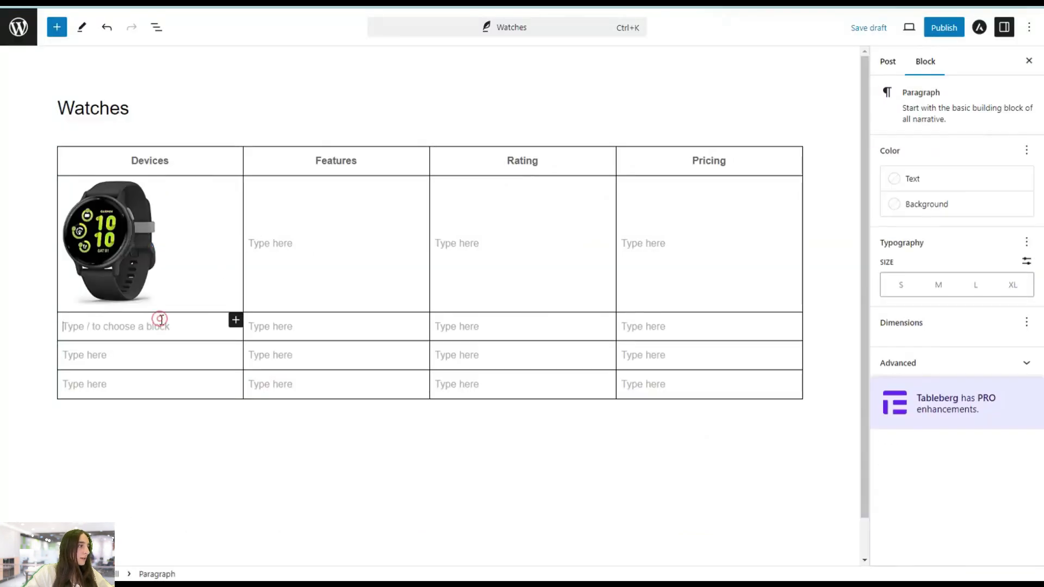
{"action": "left_click", "coordinate": [157, 264]}
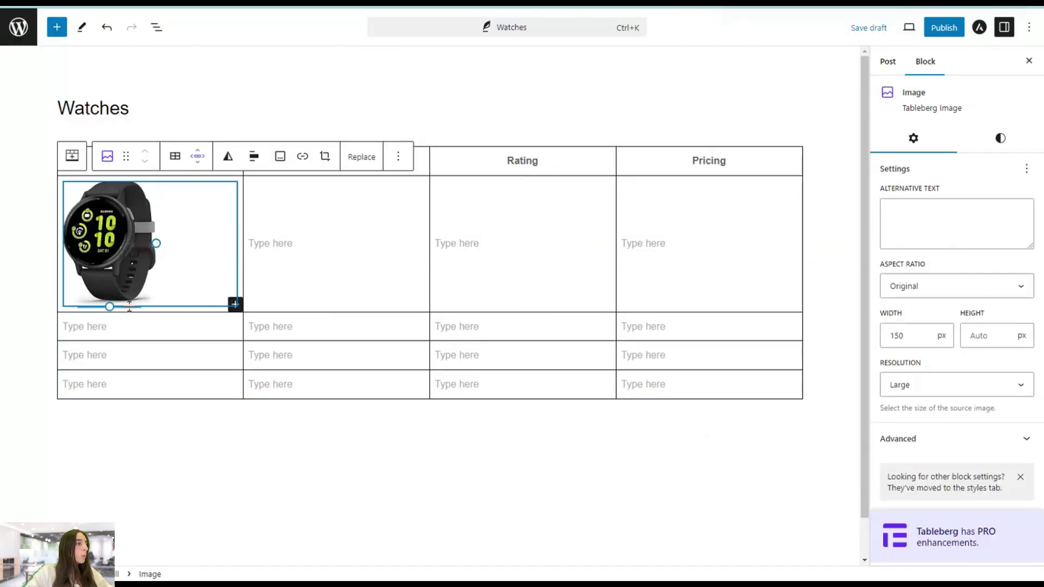
{"action": "mouse_move", "coordinate": [130, 307]}
{"action": "left_mouse_down"}
{"action": "mouse_move", "coordinate": [114, 302]}
{"action": "mouse_move", "coordinate": [116, 283]}
{"action": "mouse_move", "coordinate": [117, 296]}
{"action": "left_mouse_up"}
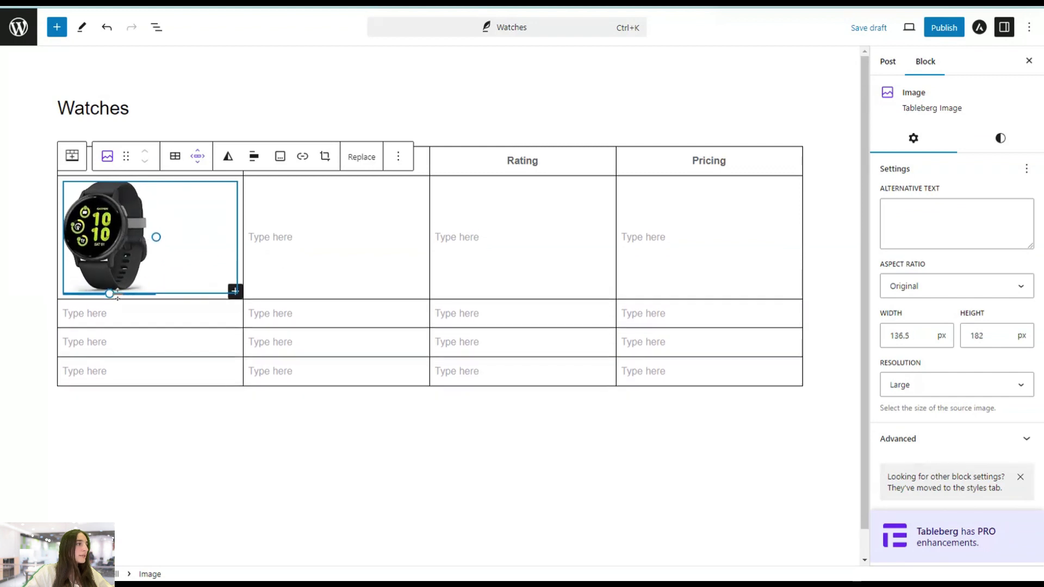
{"action": "left_click", "coordinate": [253, 157]}
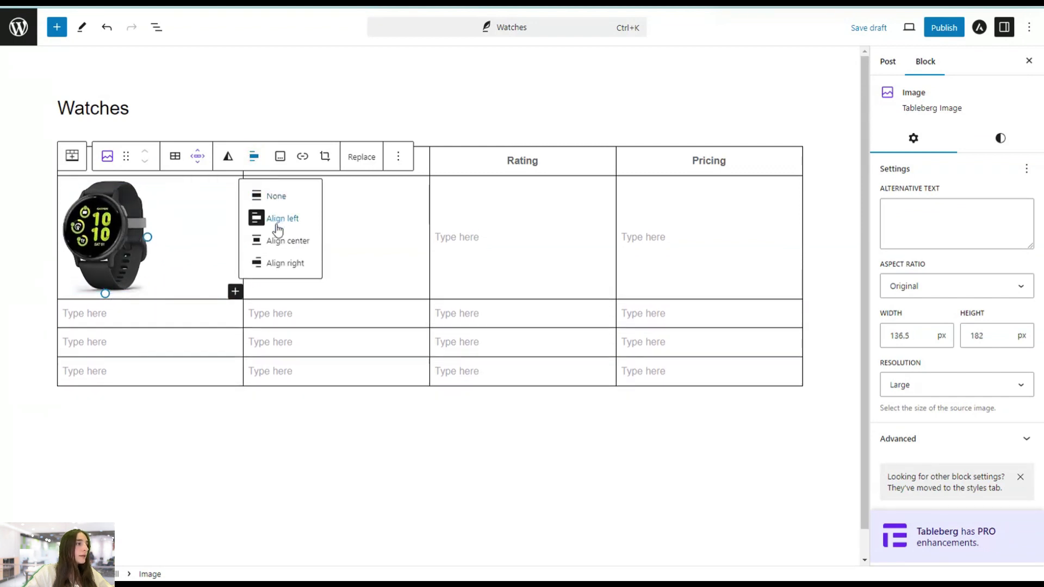
{"action": "left_click", "coordinate": [277, 240]}
Step: Insert the media library's watch image with pink digits in the second watch row's Devices cell and center it
{"action": "left_click", "coordinate": [148, 314]}
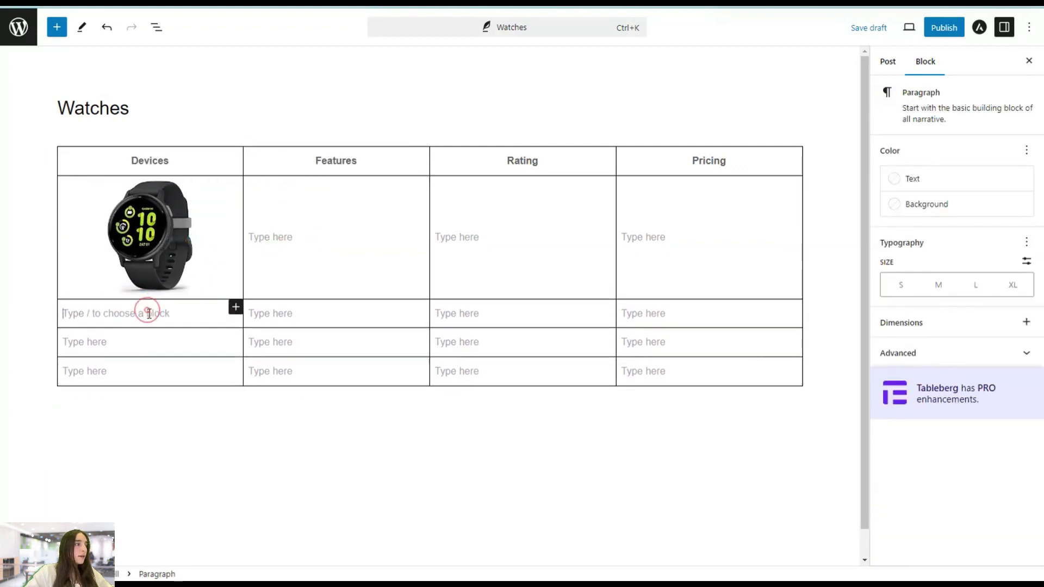
{"action": "left_click", "coordinate": [235, 307]}
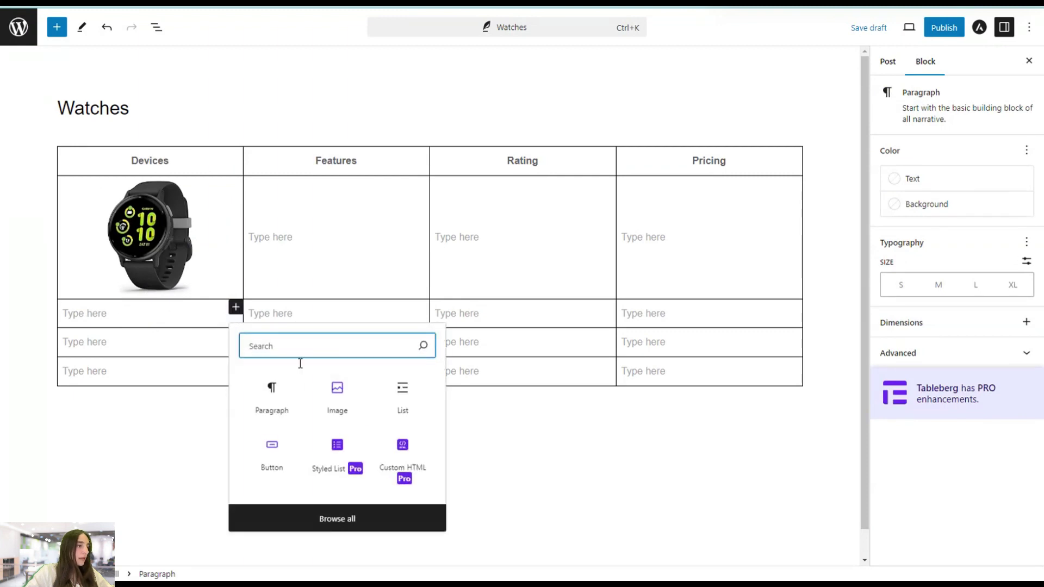
{"action": "left_click", "coordinate": [334, 389]}
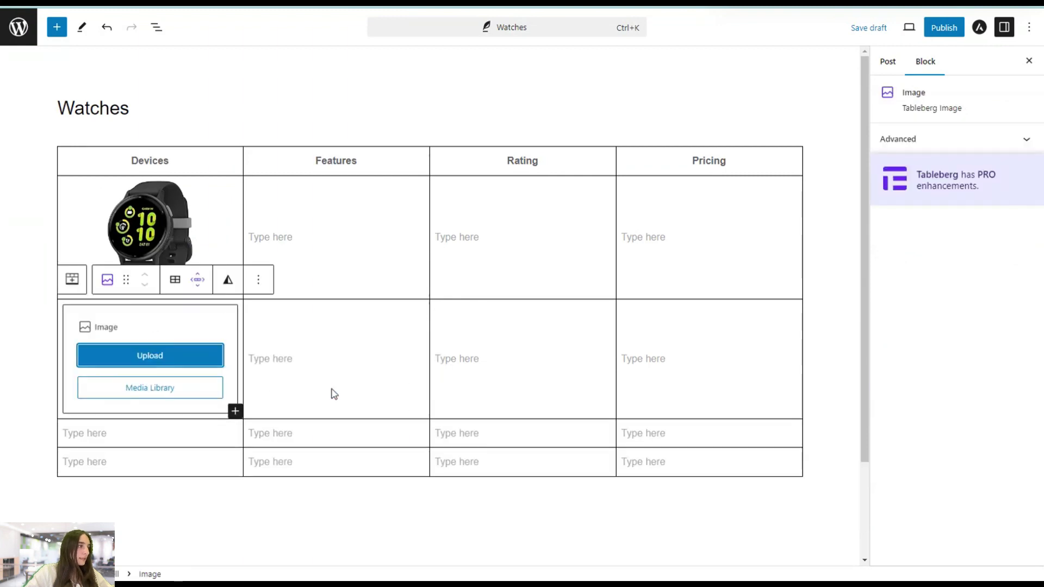
{"action": "left_click", "coordinate": [164, 387]}
{"action": "left_click", "coordinate": [157, 170]}
{"action": "left_click", "coordinate": [995, 543]}
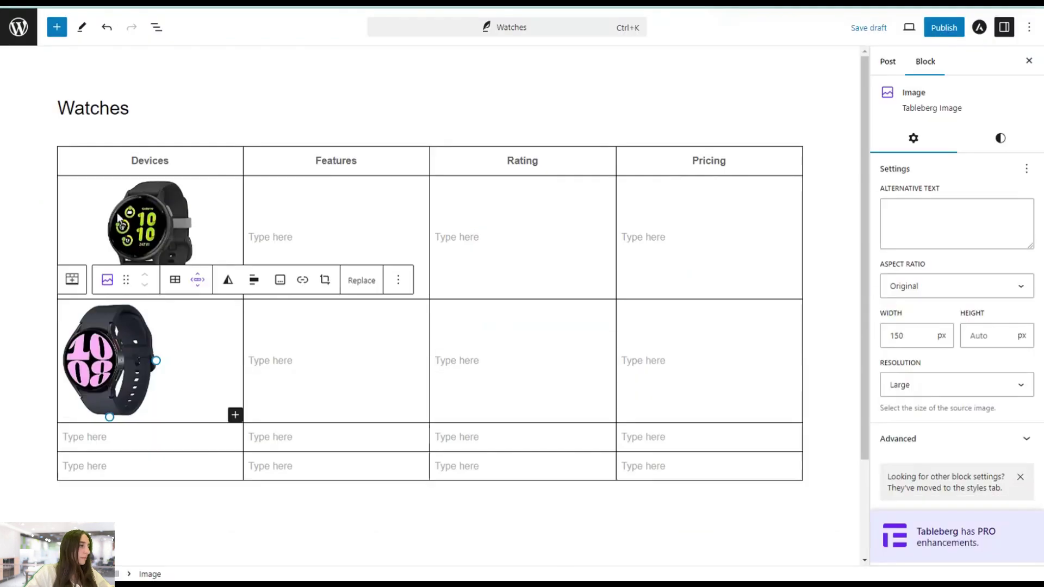
{"action": "left_click", "coordinate": [254, 279]}
{"action": "left_click", "coordinate": [272, 350]}
Step: Insert an image block in the third watch row's Devices cell, using the white-strapped watch from the media library
{"action": "left_click", "coordinate": [175, 435]}
{"action": "left_click", "coordinate": [235, 444]}
{"action": "left_click", "coordinate": [333, 517]}
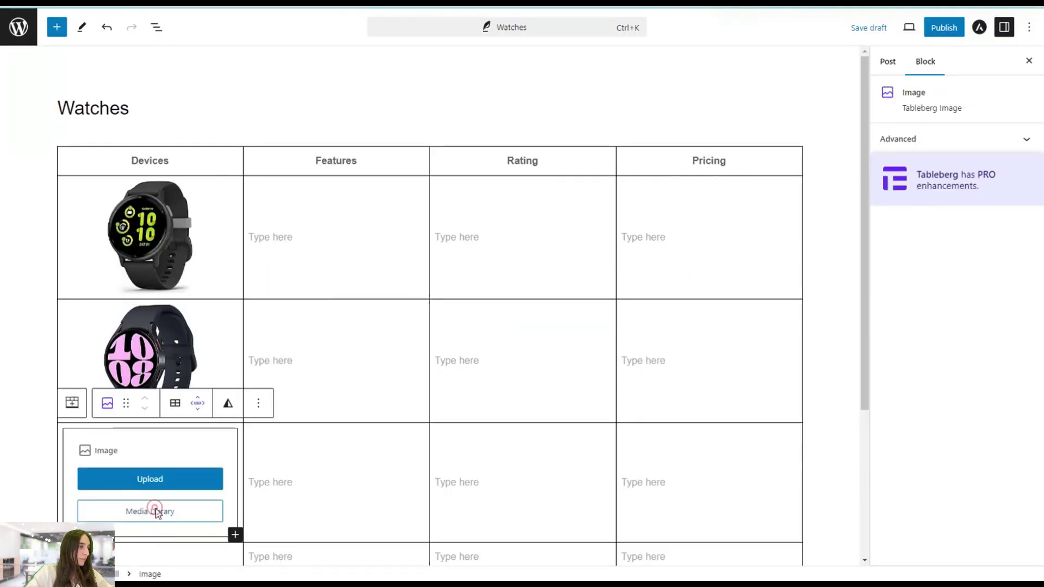
{"action": "left_click", "coordinate": [156, 512]}
{"action": "left_click", "coordinate": [245, 168]}
{"action": "left_click", "coordinate": [997, 545]}
Step: Shrink the white watch image to about 130 × 173 px and center it in its cell
{"action": "scroll", "coordinate": [147, 321], "scroll_direction": "down", "scroll_amount": 2}
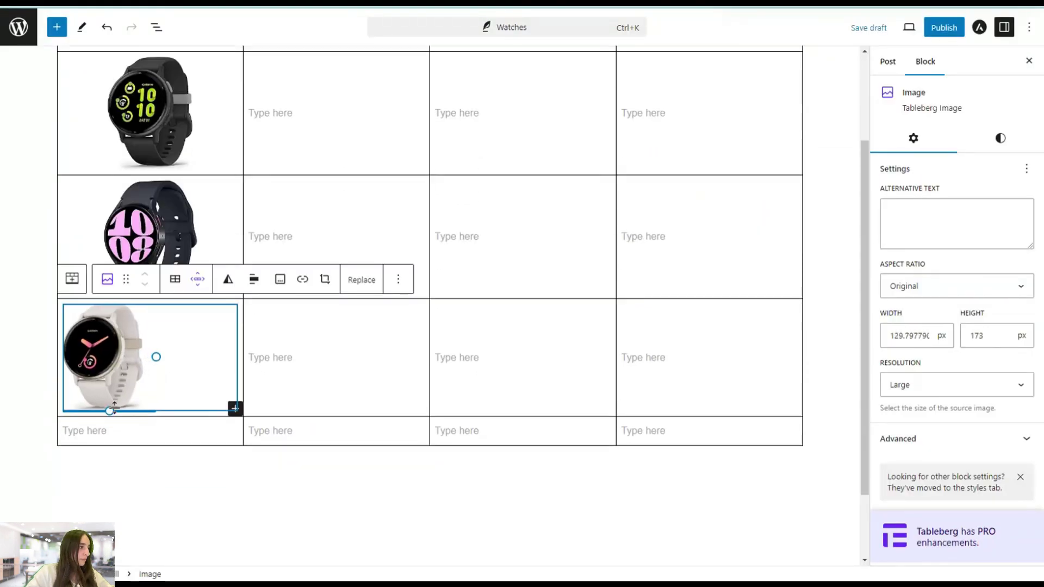
{"action": "left_click", "coordinate": [253, 279]}
{"action": "left_click", "coordinate": [277, 363]}
Step: Insert the media library's square-faced black watch image in the last row's Devices cell and center it
{"action": "left_click", "coordinate": [205, 426]}
{"action": "left_click", "coordinate": [234, 422]}
{"action": "left_click", "coordinate": [334, 503]}
{"action": "left_click", "coordinate": [129, 499]}
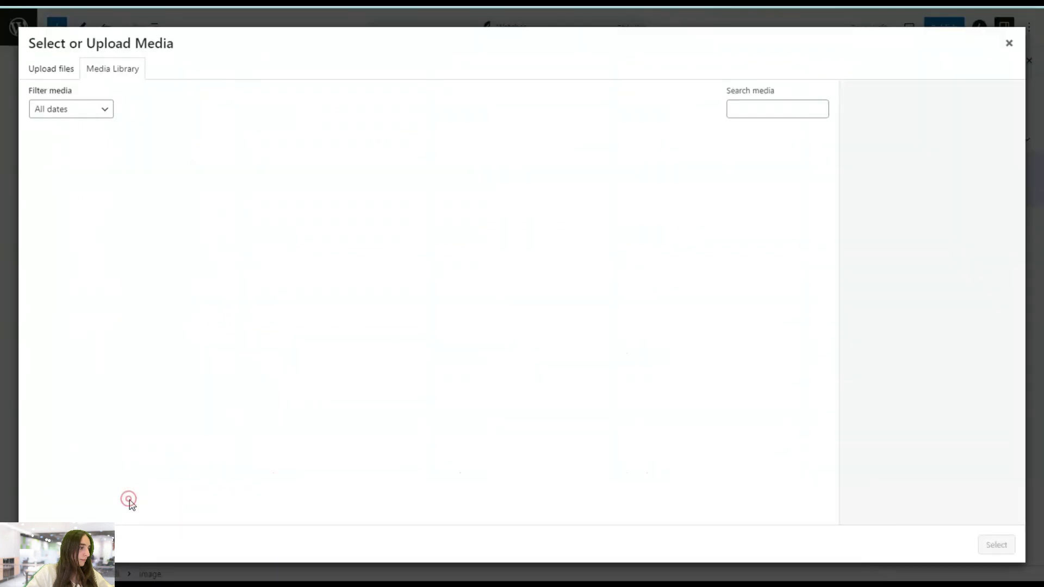
{"action": "left_click", "coordinate": [333, 168]}
{"action": "left_click", "coordinate": [997, 545]}
{"action": "left_click", "coordinate": [253, 397]}
{"action": "left_click", "coordinate": [277, 481]}
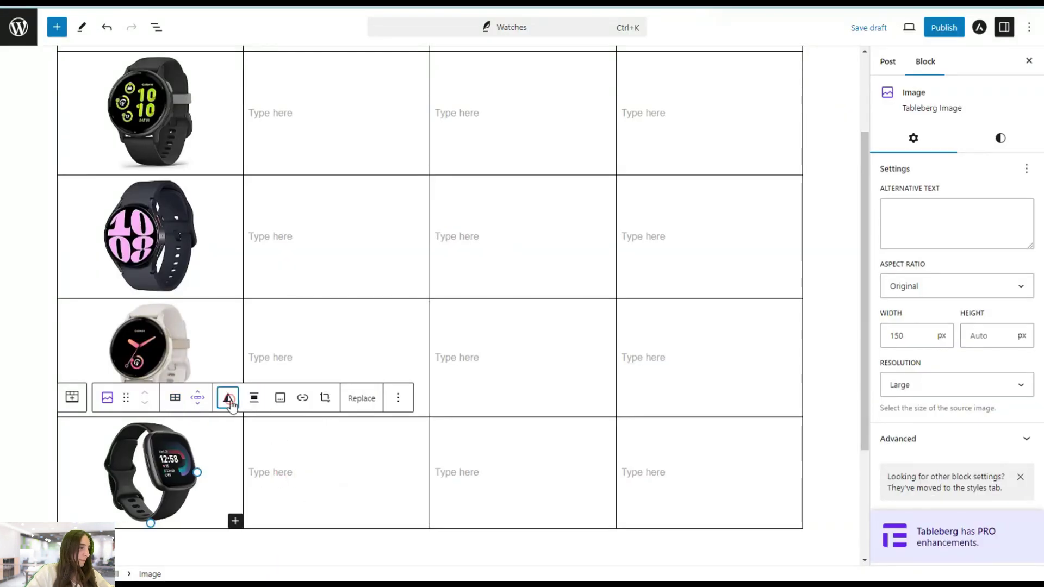
{"action": "left_click", "coordinate": [228, 397]}
{"action": "left_click", "coordinate": [194, 489]}
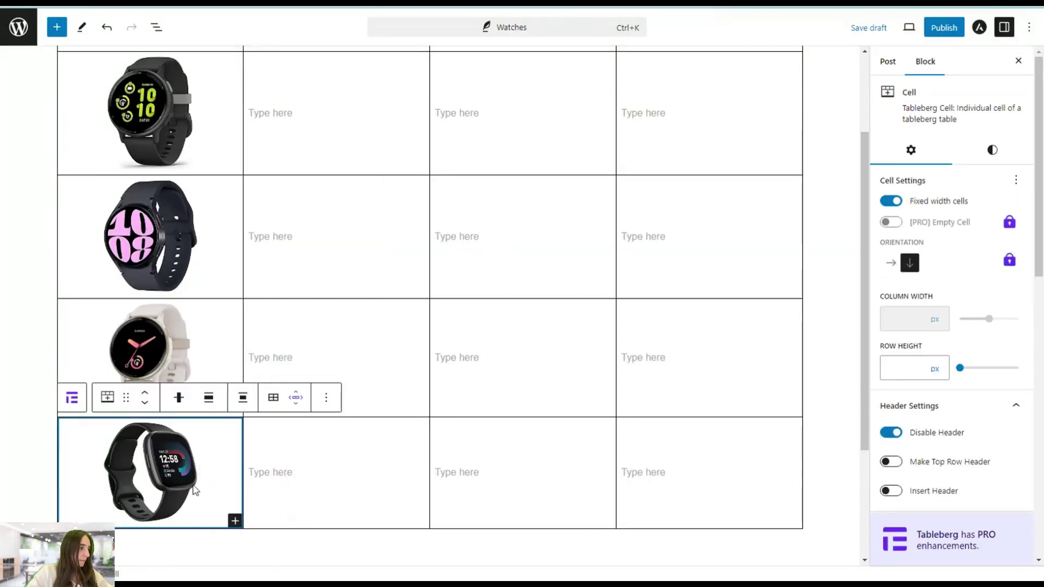
{"action": "left_click", "coordinate": [195, 487]}
{"action": "left_click", "coordinate": [252, 473]}
Step: Insert a list block in the first watch row's Features cell with the items Height, Width and Material
{"action": "scroll", "coordinate": [201, 419], "scroll_direction": "up", "scroll_amount": 3}
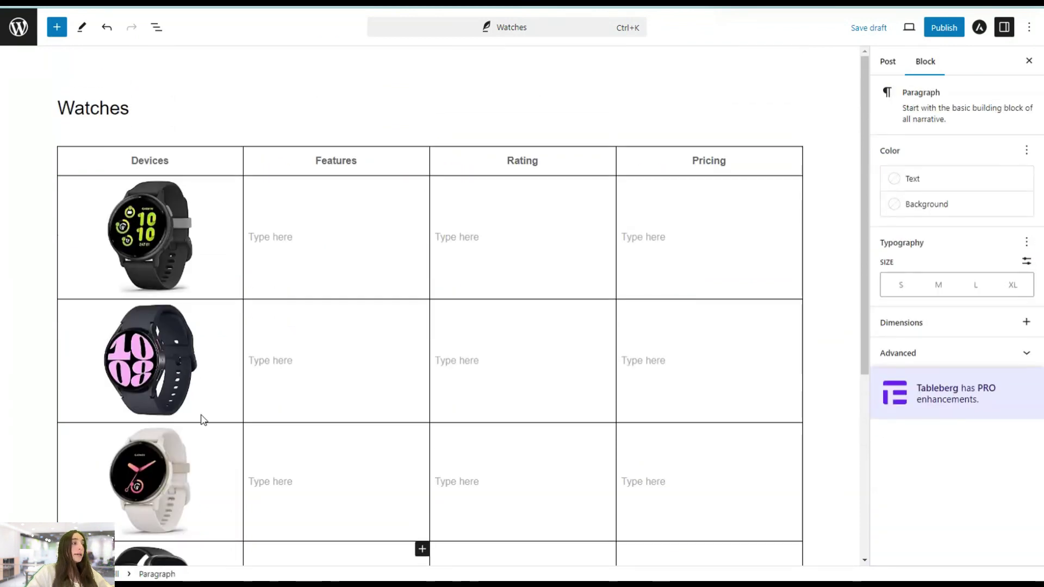
{"action": "scroll", "coordinate": [187, 269], "scroll_direction": "down", "scroll_amount": 1}
{"action": "left_click", "coordinate": [253, 174]}
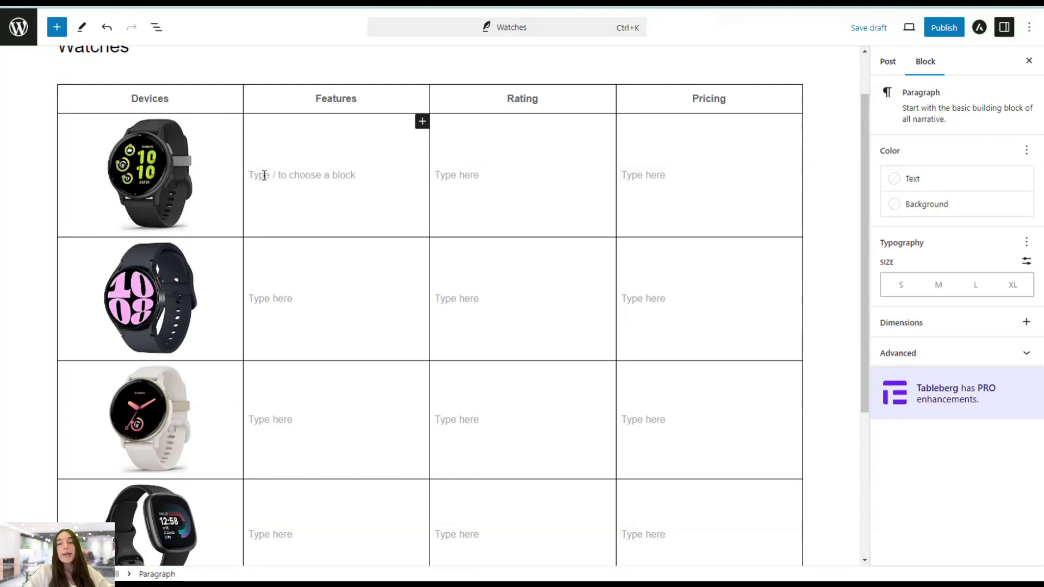
{"action": "left_click", "coordinate": [422, 121]}
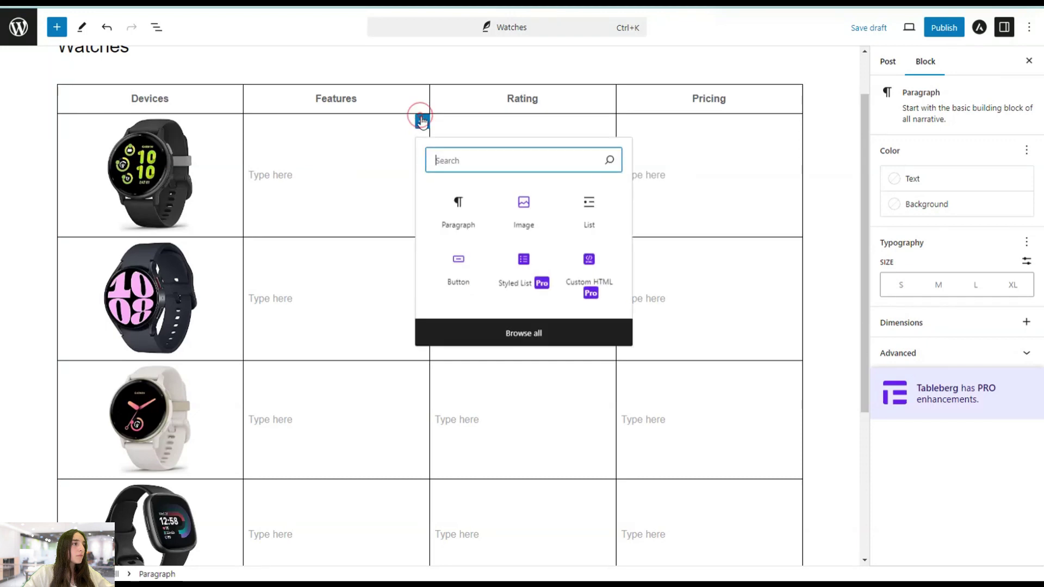
{"action": "left_click", "coordinate": [591, 217]}
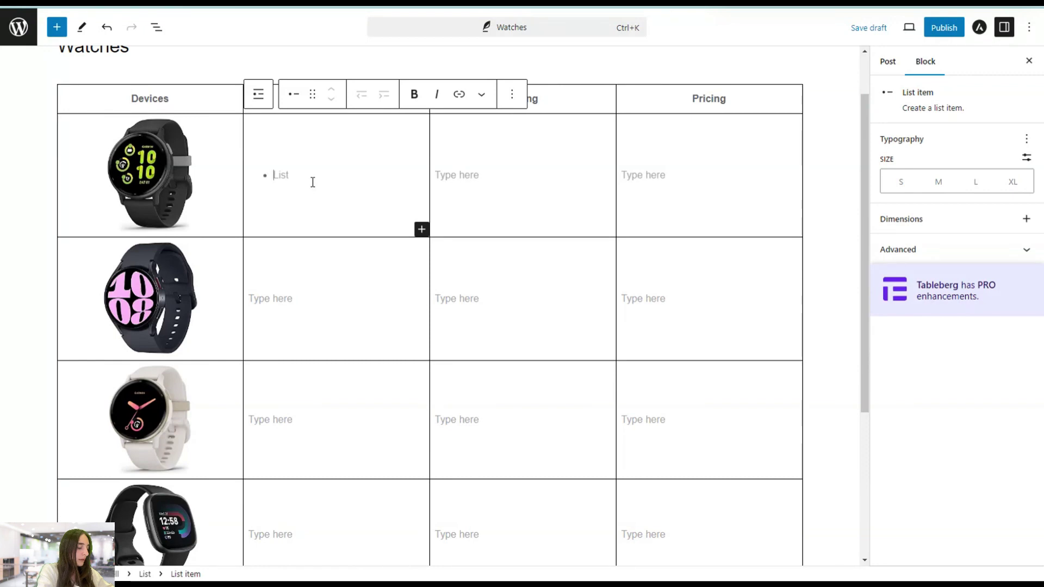
{"action": "type", "text": "Height"}
{"action": "key", "text": "Return"}
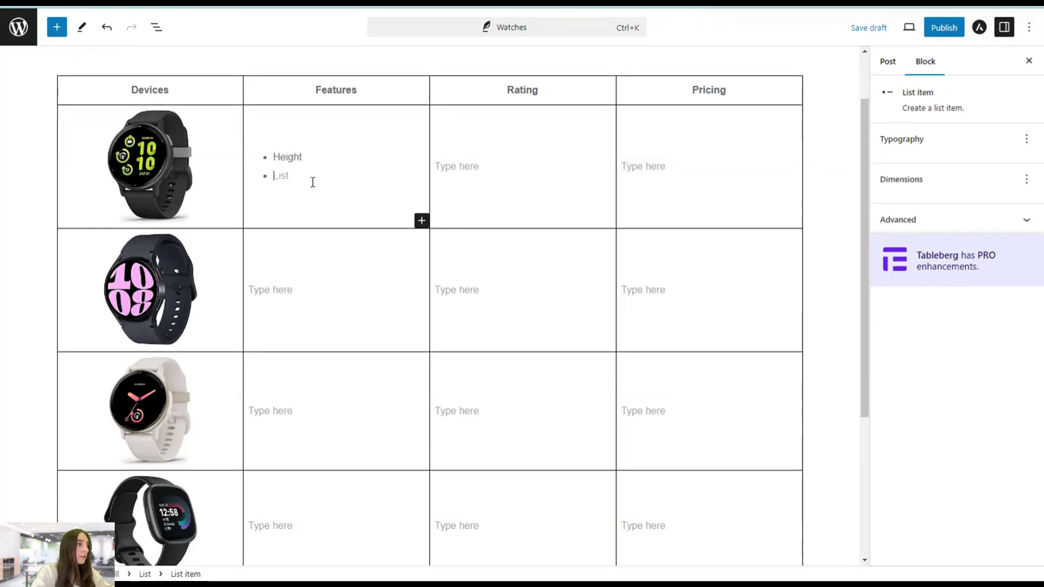
{"action": "type", "text": "Width"}
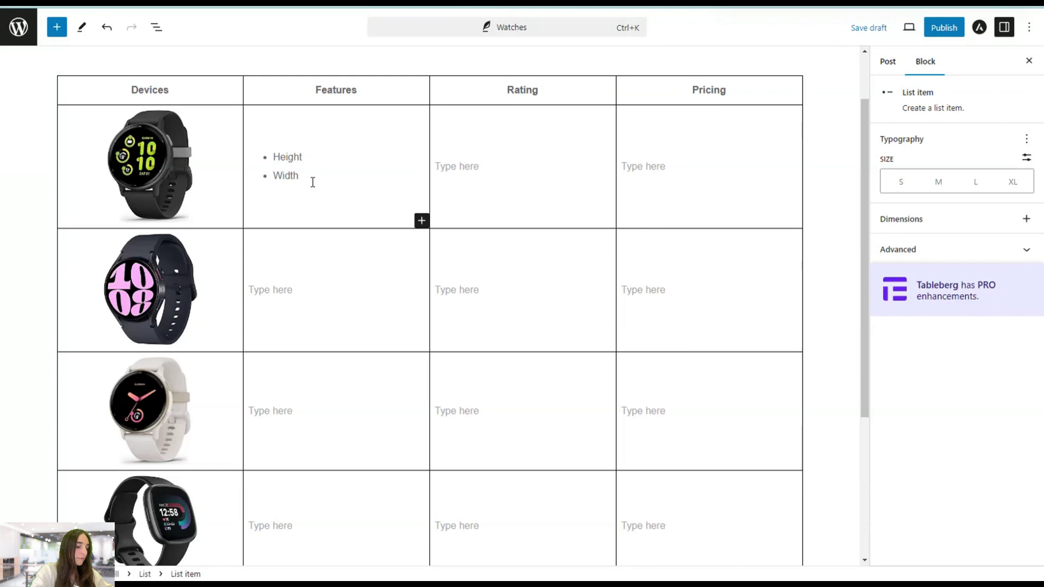
{"action": "key", "text": "Return"}
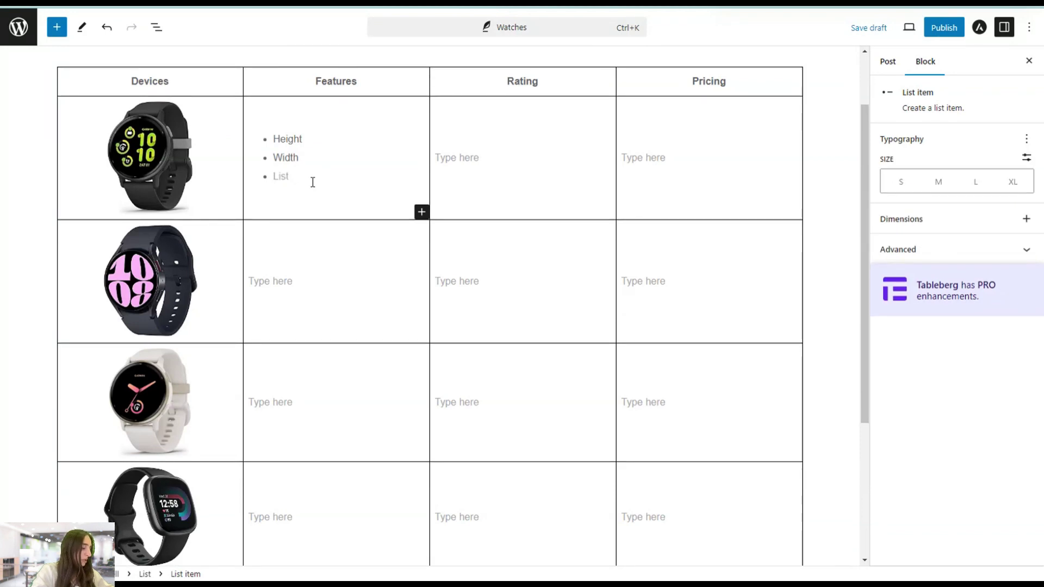
{"action": "type", "text": "Material"}
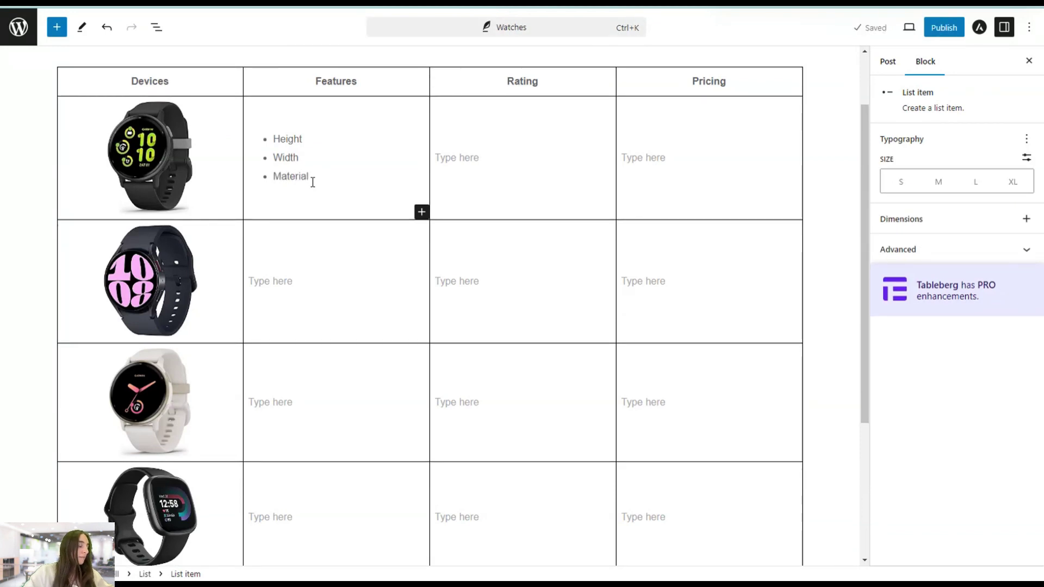
Step: Copy the Height, Width and Material list into the Features cells of the other three watch rows
{"action": "left_click", "coordinate": [315, 177]}
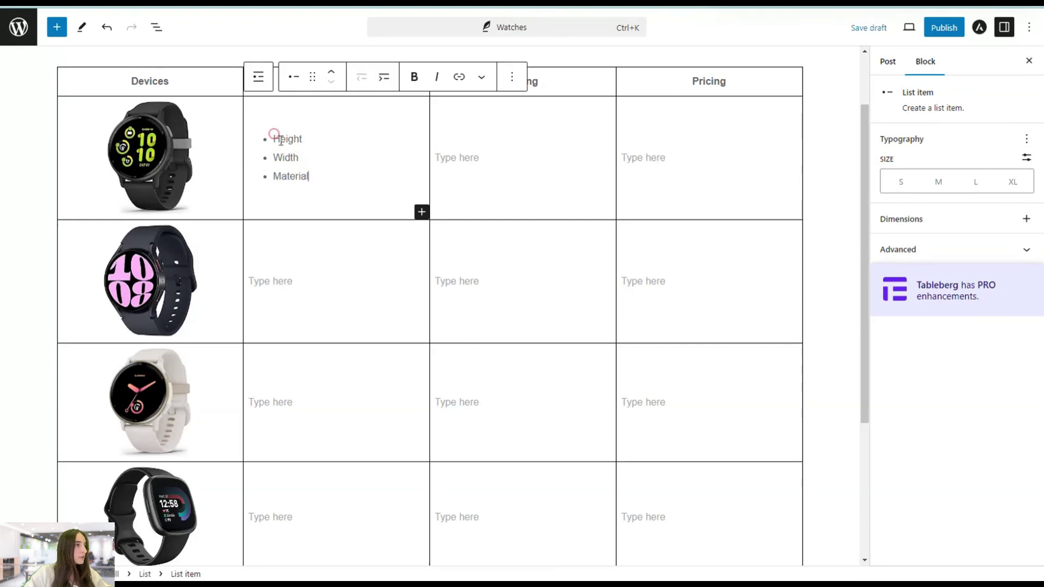
{"action": "left_click_drag", "start_coordinate": [273, 136], "coordinate": [314, 173]}
{"action": "key", "text": "ctrl+c"}
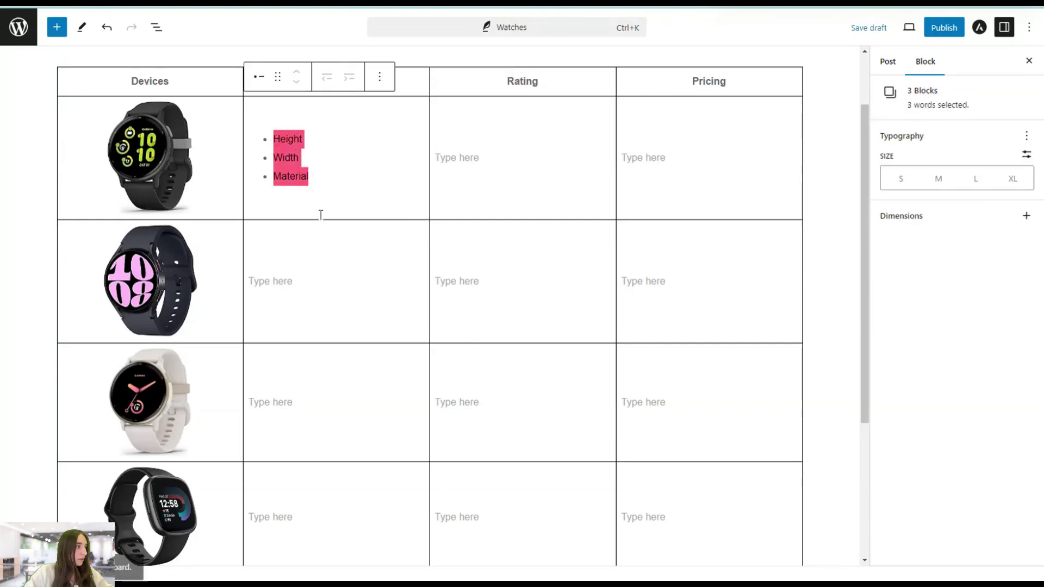
{"action": "left_click", "coordinate": [340, 280]}
{"action": "key", "text": "ctrl+v"}
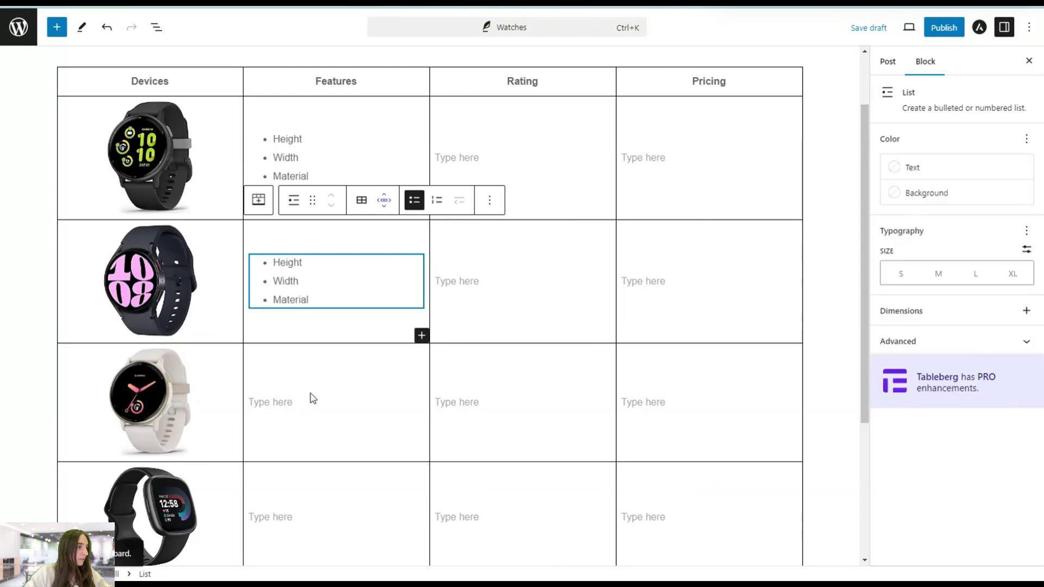
{"action": "left_click", "coordinate": [305, 396]}
{"action": "key", "text": "ctrl+v"}
{"action": "scroll", "coordinate": [315, 412], "scroll_direction": "down", "scroll_amount": 3}
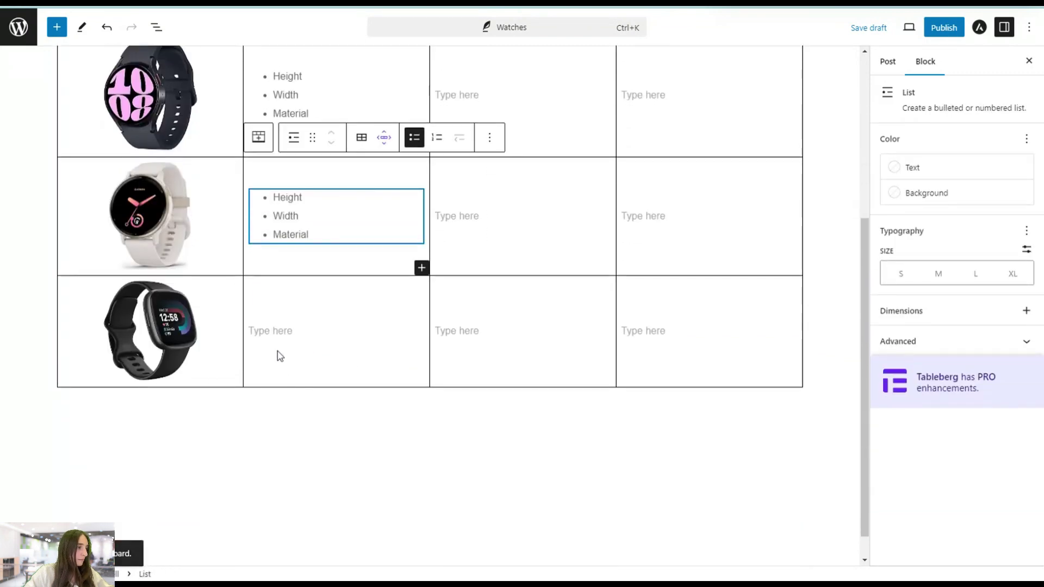
{"action": "left_click", "coordinate": [273, 330]}
{"action": "key", "text": "ctrl+v"}
Step: Enter the ratings 4/5 for the first watch and 3.5/5 for the second watch in the Rating column
{"action": "scroll", "coordinate": [282, 339], "scroll_direction": "up", "scroll_amount": 5}
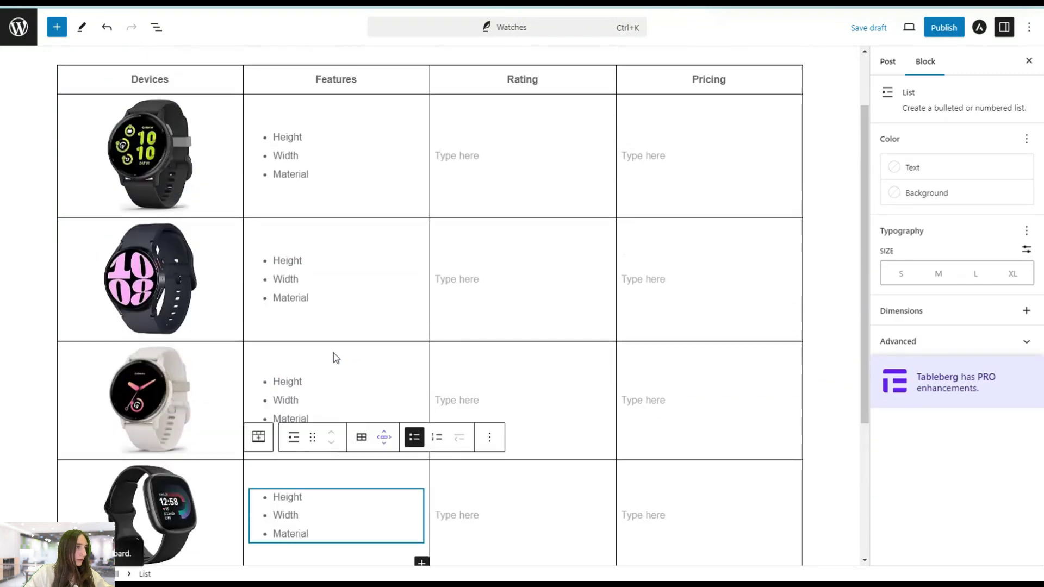
{"action": "left_click", "coordinate": [455, 232]}
{"action": "left_click", "coordinate": [457, 223]}
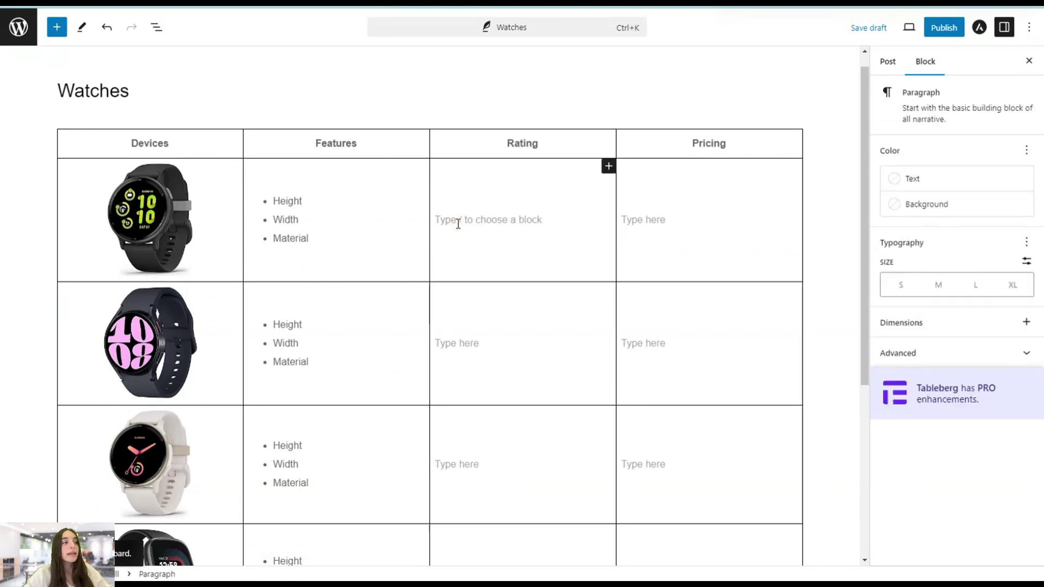
{"action": "type", "text": "4"}
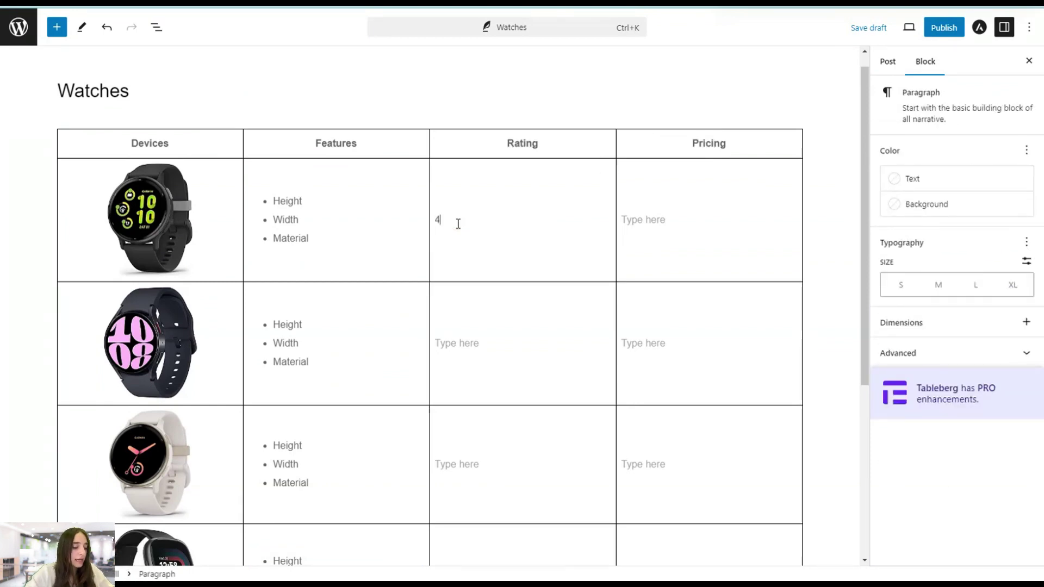
{"action": "type", "text": "/5"}
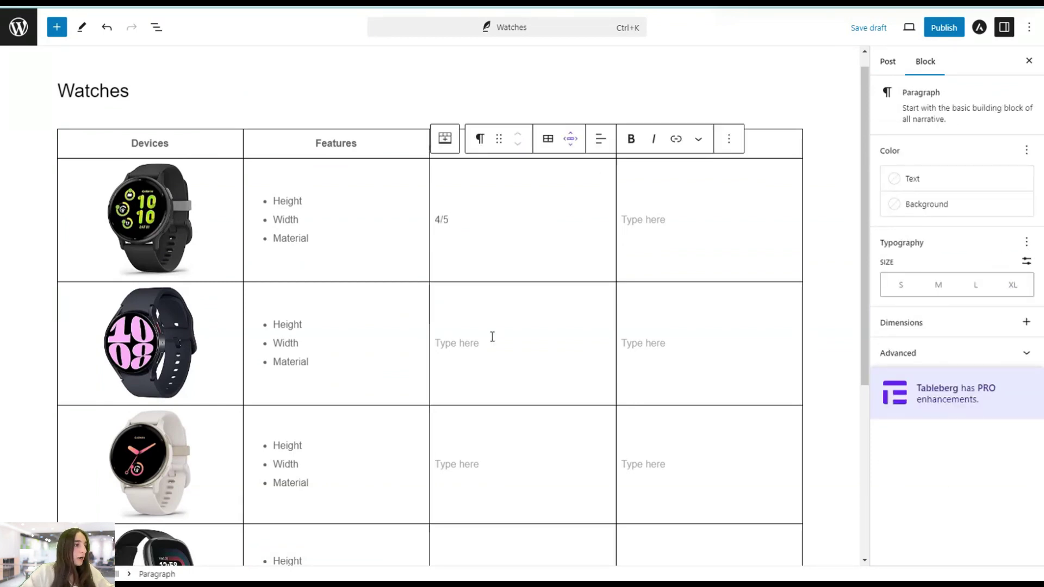
{"action": "left_click", "coordinate": [491, 336]}
{"action": "type", "text": "3.5"}
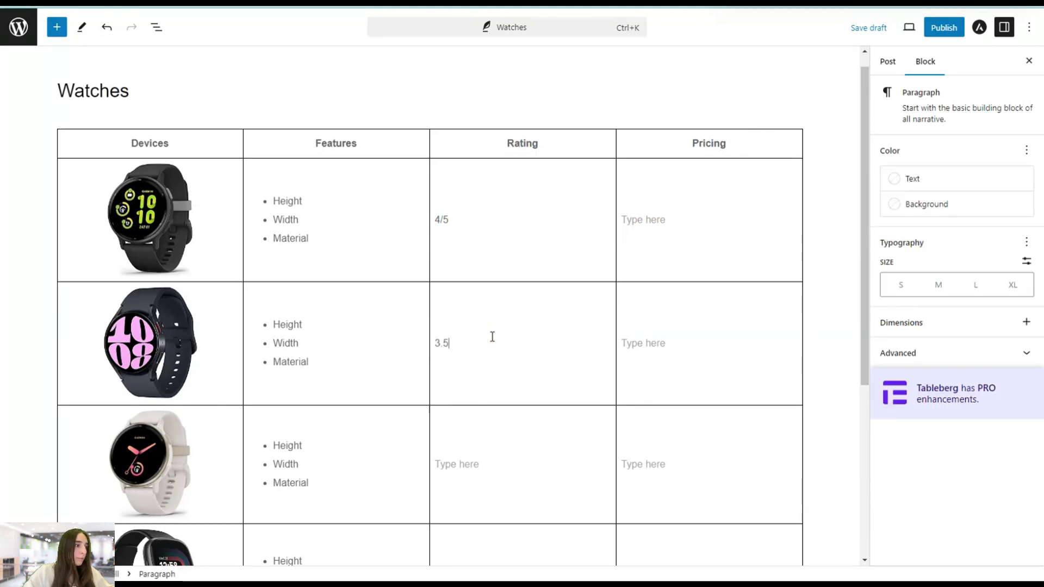
{"action": "type", "text": "/5"}
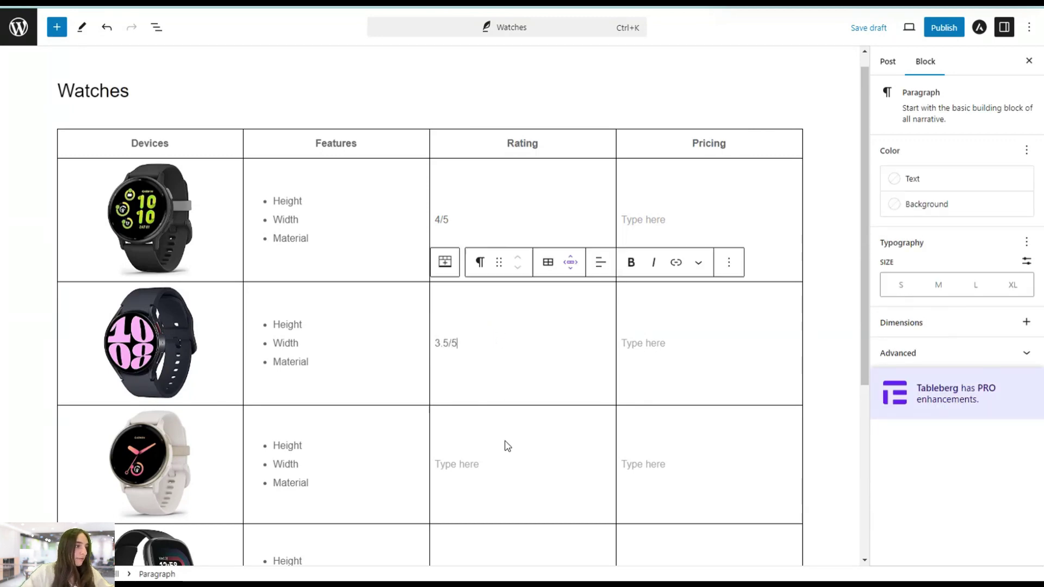
Step: Enter the ratings 4.5/5 for the third watch and 5/5 for the last watch in the Rating column
{"action": "left_click", "coordinate": [504, 442]}
{"action": "left_click", "coordinate": [505, 459]}
{"action": "type", "text": "4"}
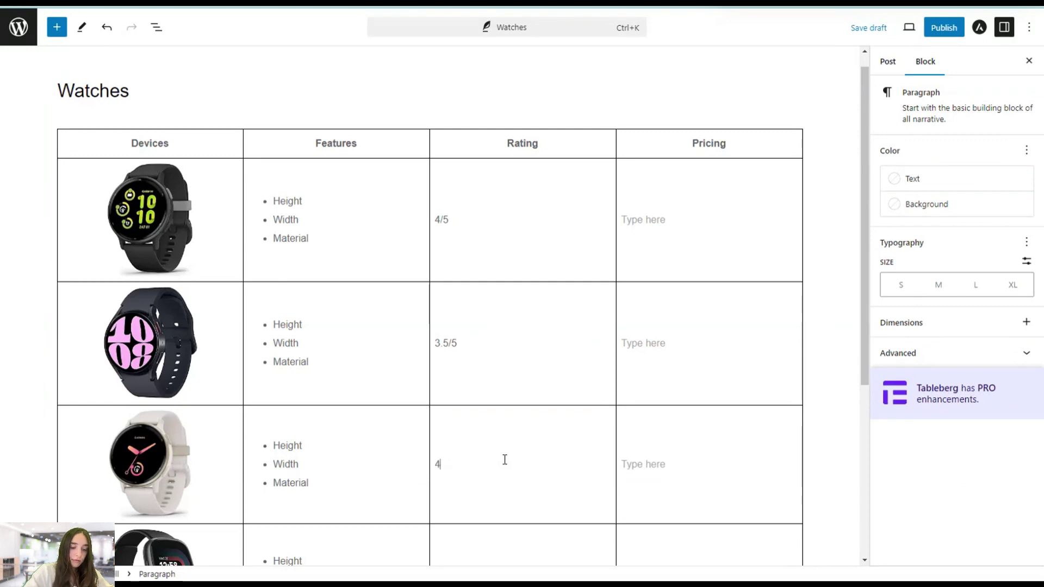
{"action": "type", "text": ".5/5"}
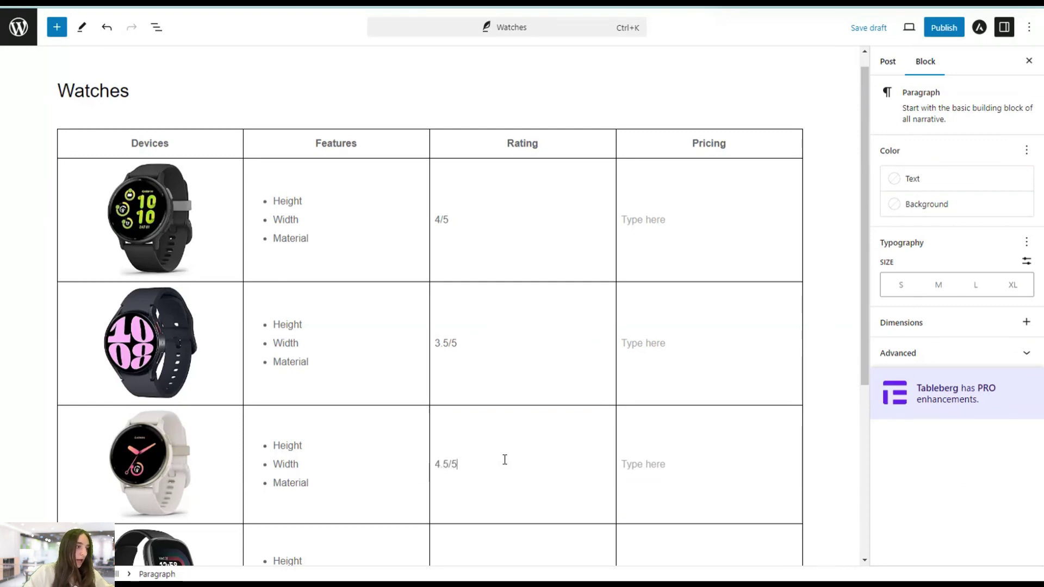
{"action": "scroll", "coordinate": [508, 487], "scroll_direction": "down", "scroll_amount": 1}
{"action": "scroll", "coordinate": [509, 487], "scroll_direction": "down", "scroll_amount": 3}
{"action": "left_click", "coordinate": [444, 390]}
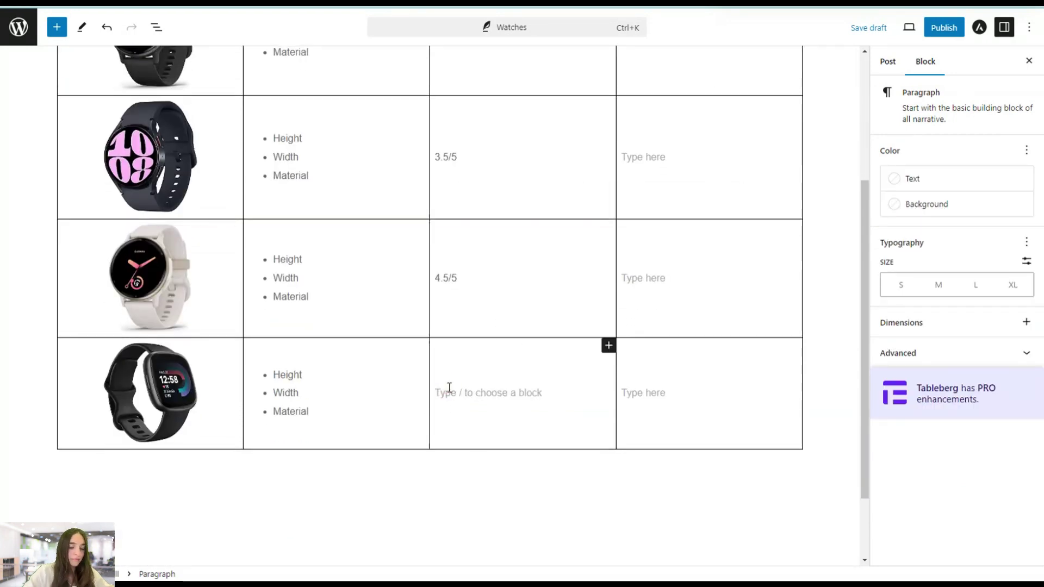
{"action": "type", "text": "5"}
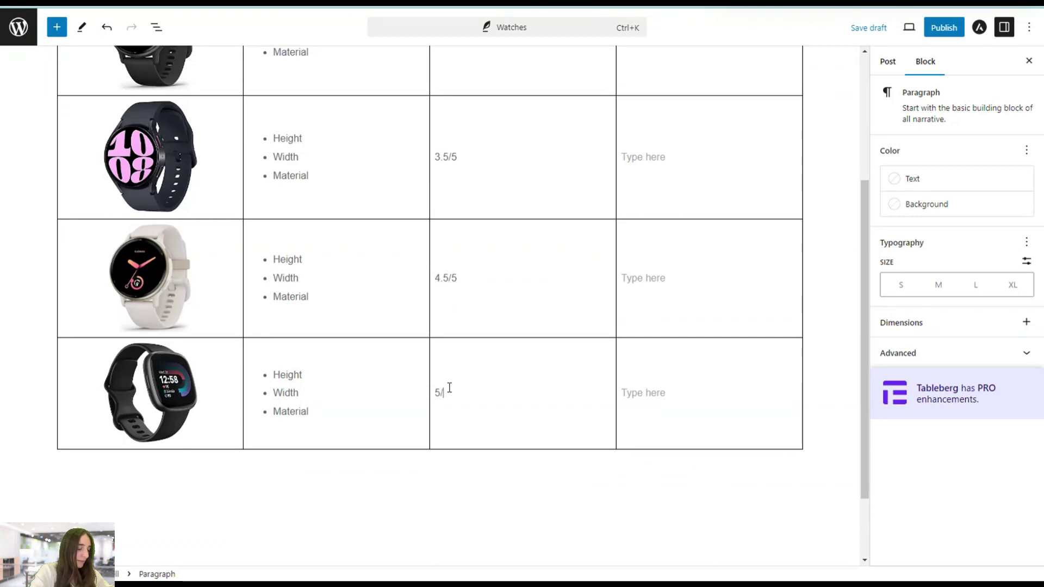
{"action": "type", "text": "/5"}
Step: Insert a button block labelled "See the price" in the first watch row's Pricing cell
{"action": "scroll", "coordinate": [687, 407], "scroll_direction": "up", "scroll_amount": 4}
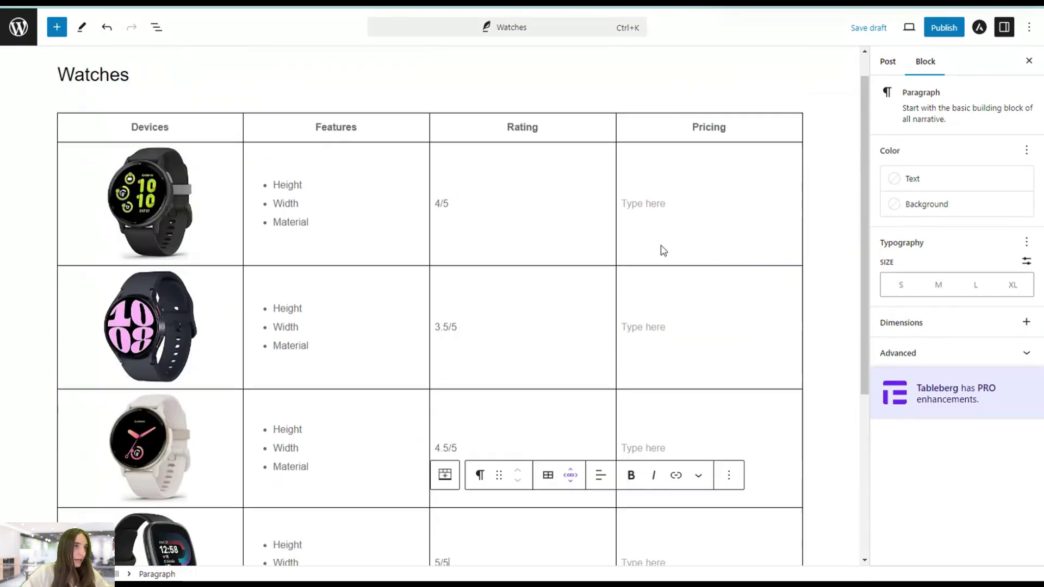
{"action": "left_click", "coordinate": [660, 220]}
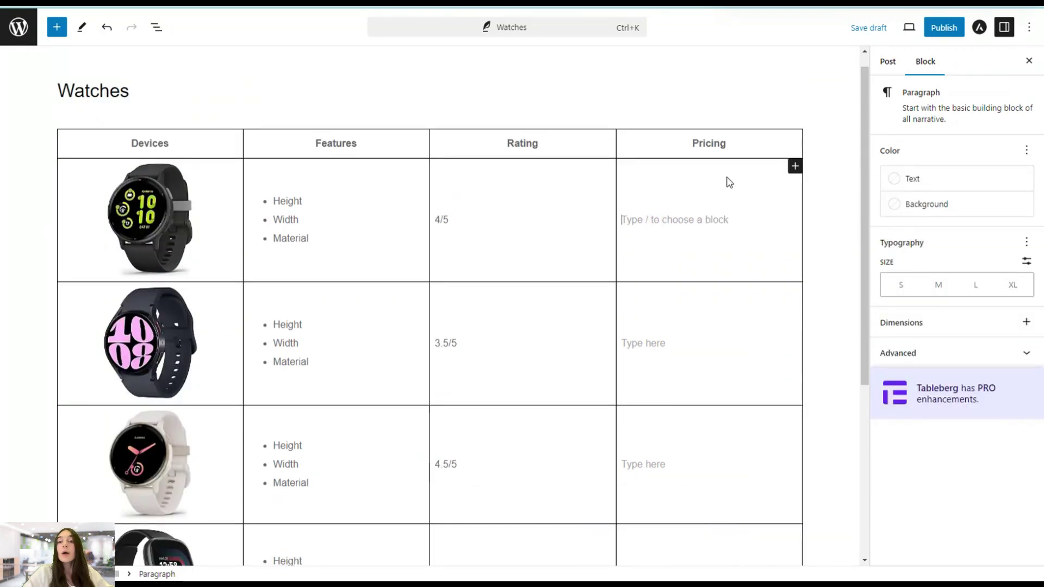
{"action": "left_click", "coordinate": [794, 167]}
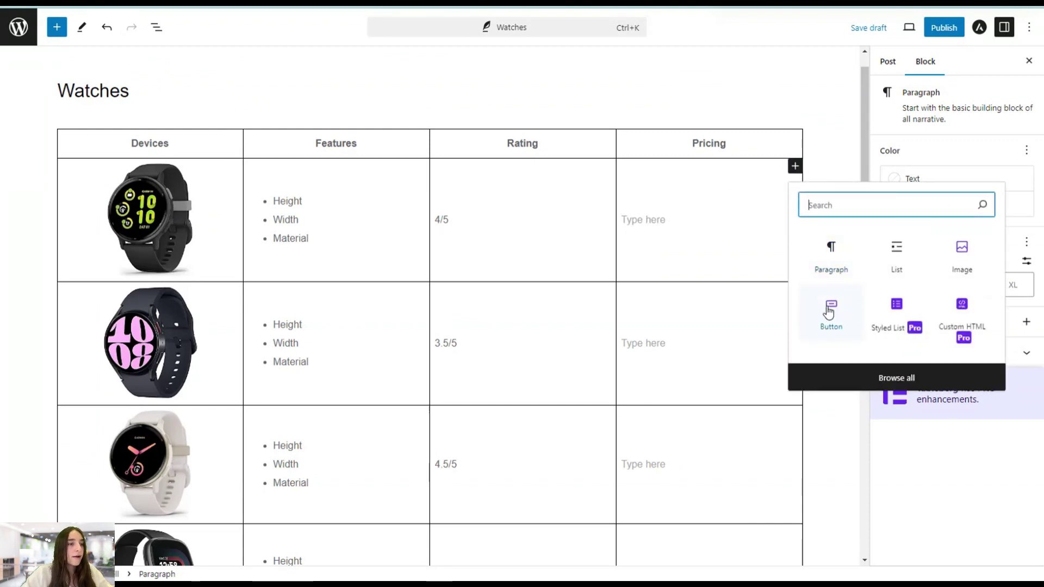
{"action": "left_click", "coordinate": [839, 321]}
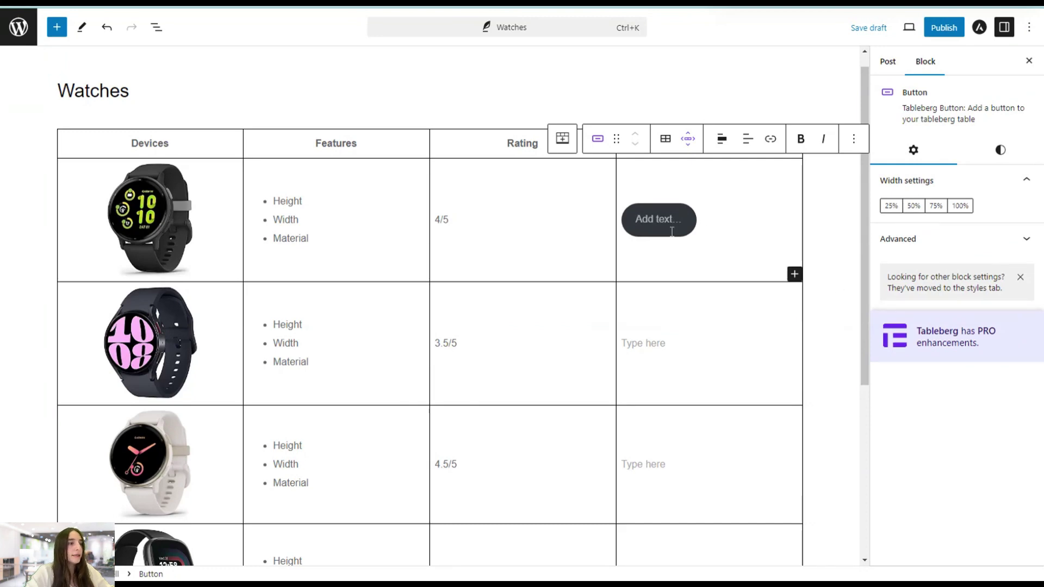
{"action": "type", "text": "See"}
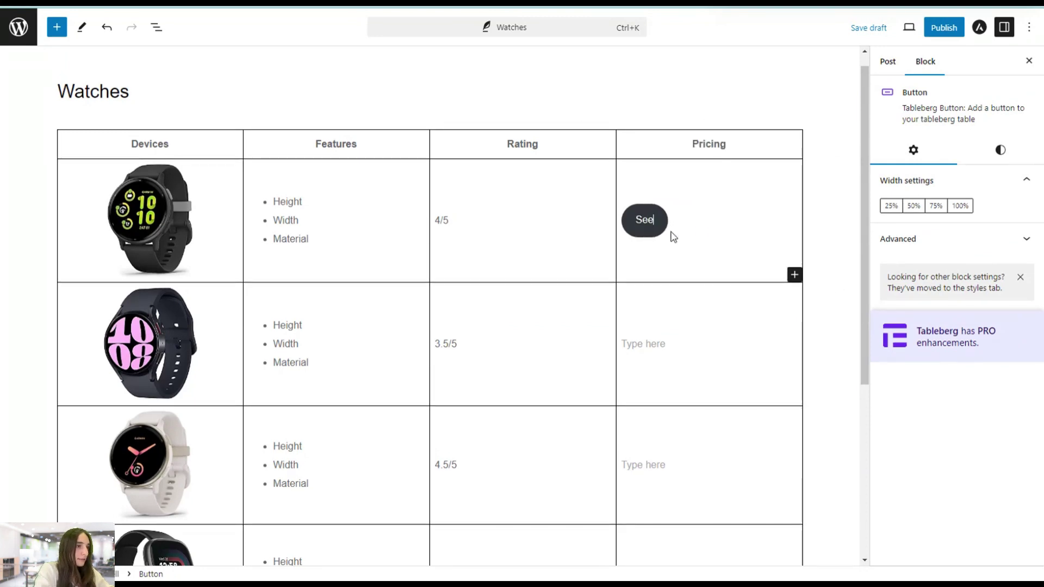
{"action": "type", "text": " the pric"}
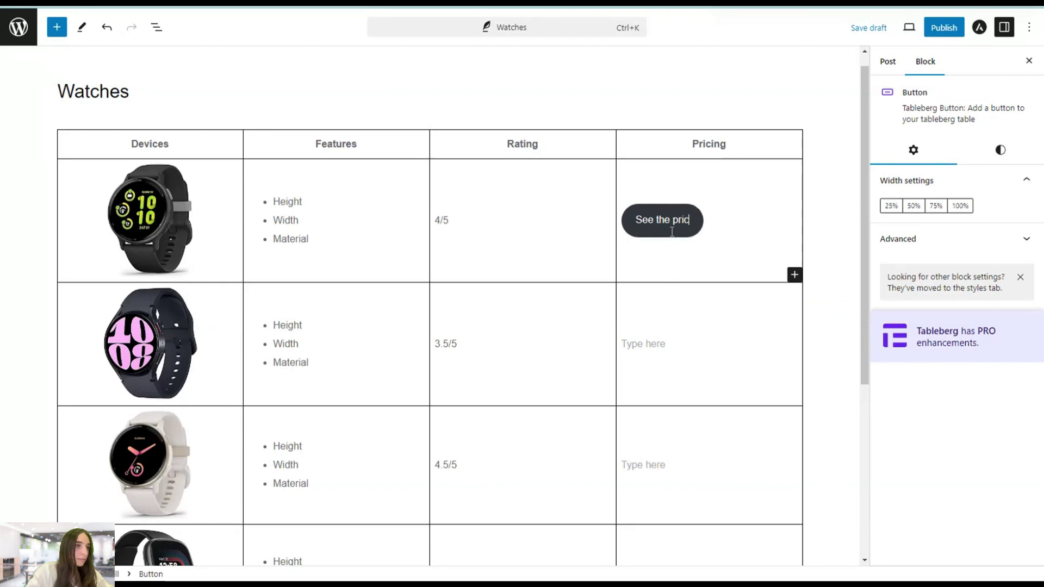
{"action": "type", "text": "e"}
Step: Try the 75%, 50% and 25% widths on the "See the price" button and settle on 75%
{"action": "left_click", "coordinate": [687, 261]}
{"action": "left_click", "coordinate": [698, 223]}
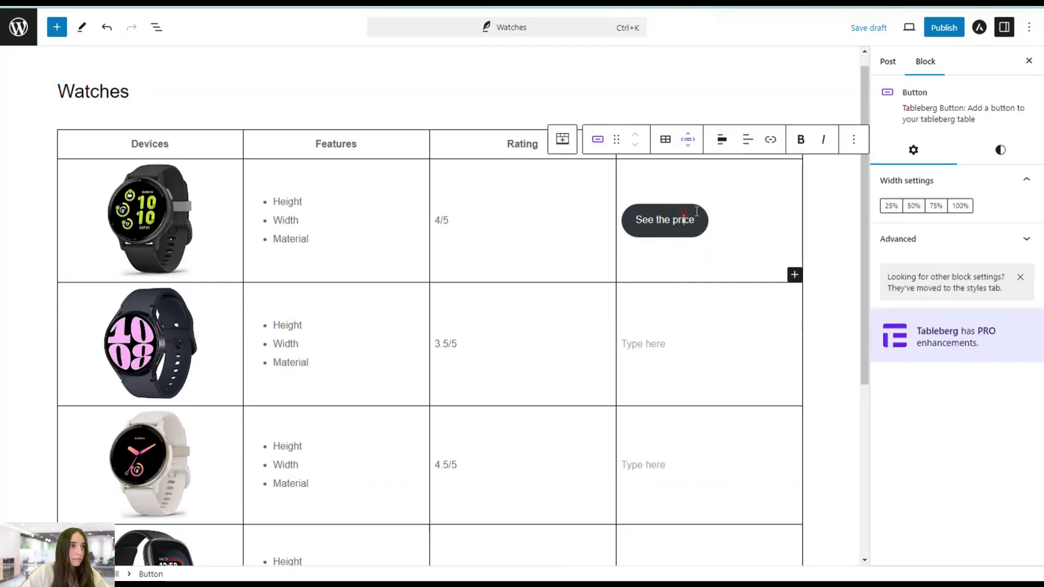
{"action": "left_click", "coordinate": [934, 206]}
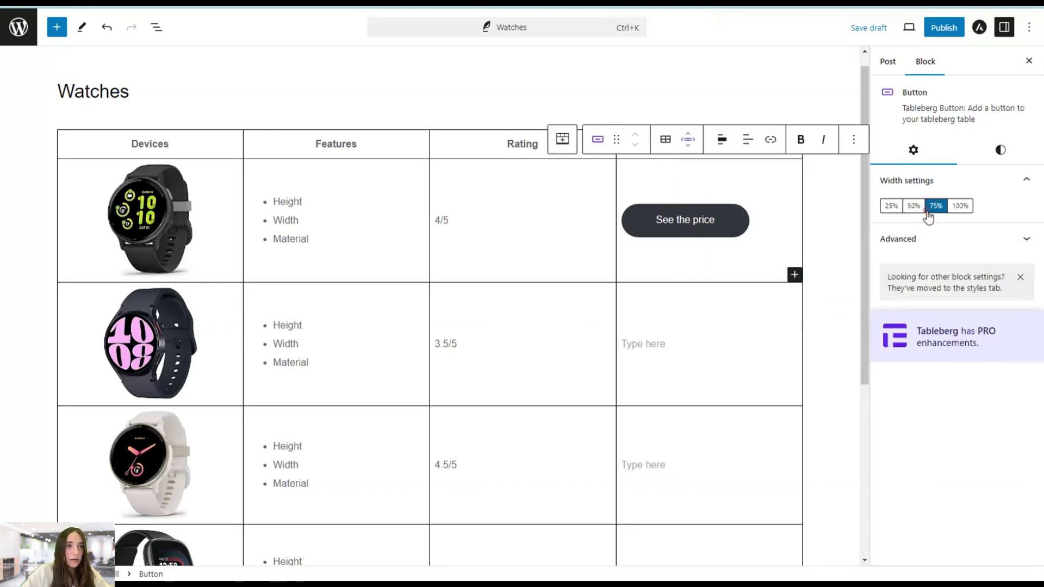
{"action": "left_click", "coordinate": [912, 207]}
{"action": "left_click", "coordinate": [890, 205]}
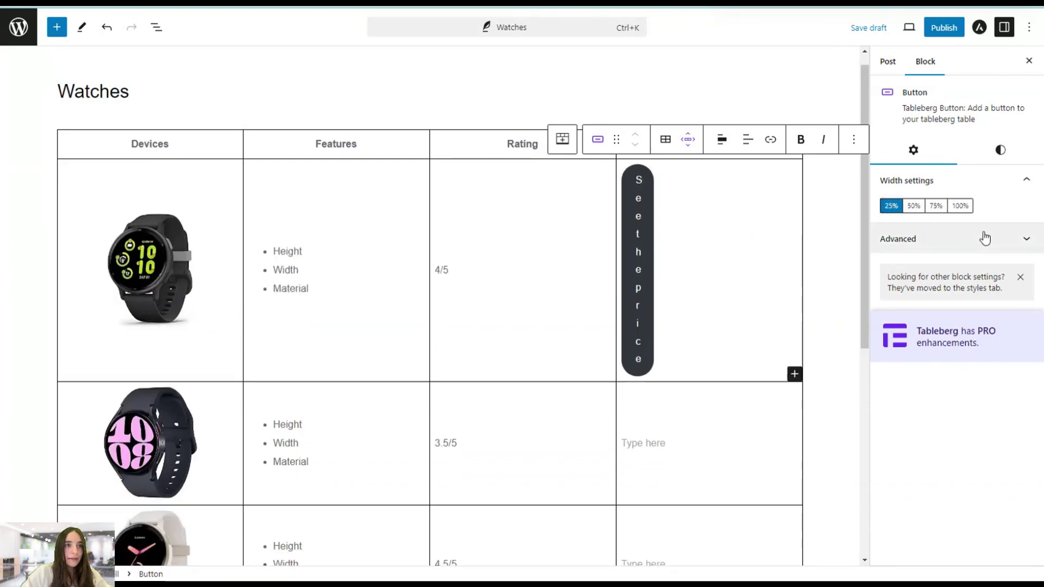
{"action": "left_click", "coordinate": [939, 206]}
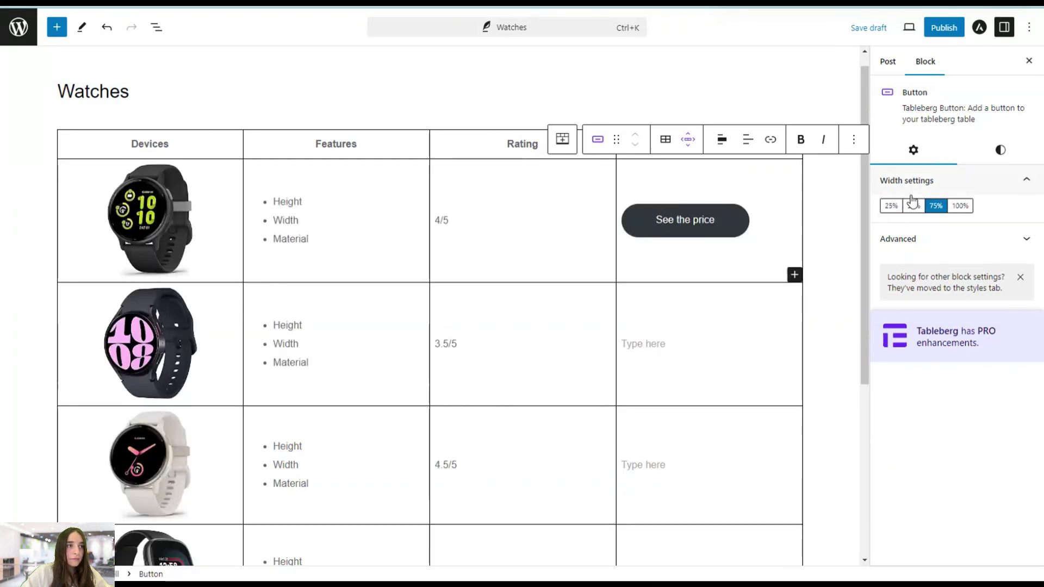
Step: Insert a button block labelled "See the price" in the second watch row's Pricing cell
{"action": "left_click", "coordinate": [694, 335]}
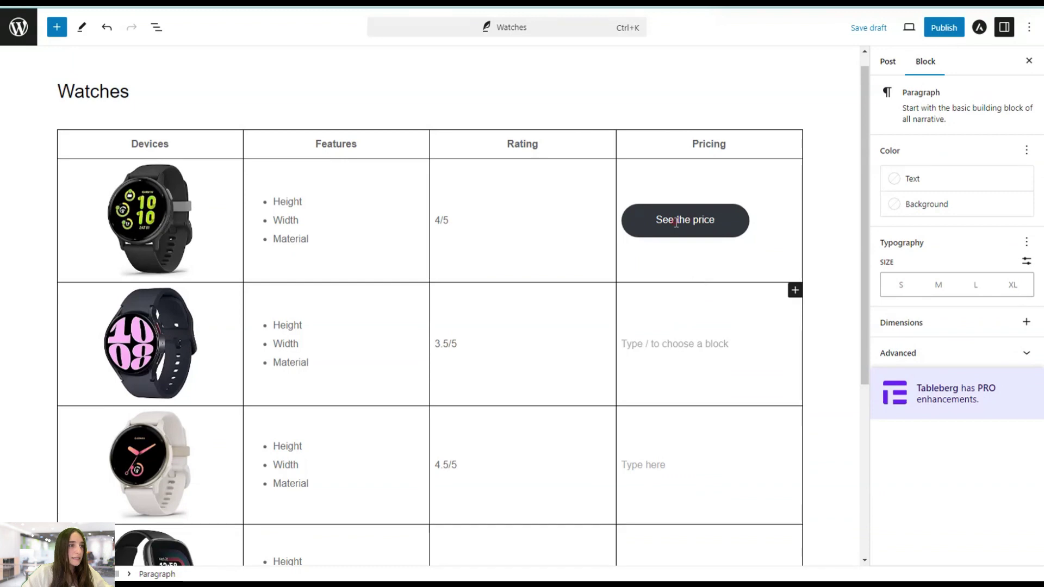
{"action": "left_click", "coordinate": [675, 220]}
{"action": "left_click", "coordinate": [687, 333]}
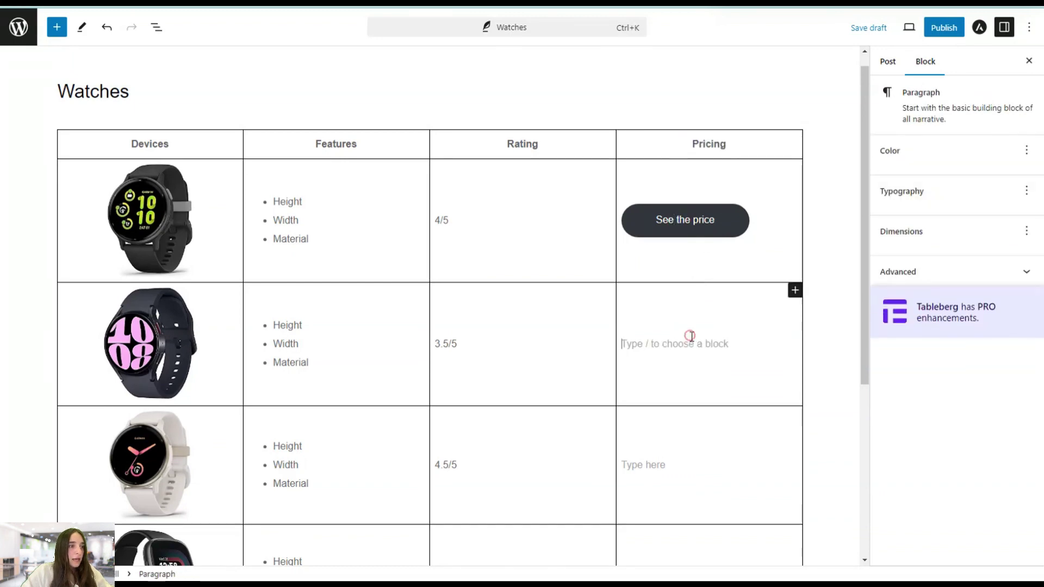
{"action": "left_click", "coordinate": [794, 292]}
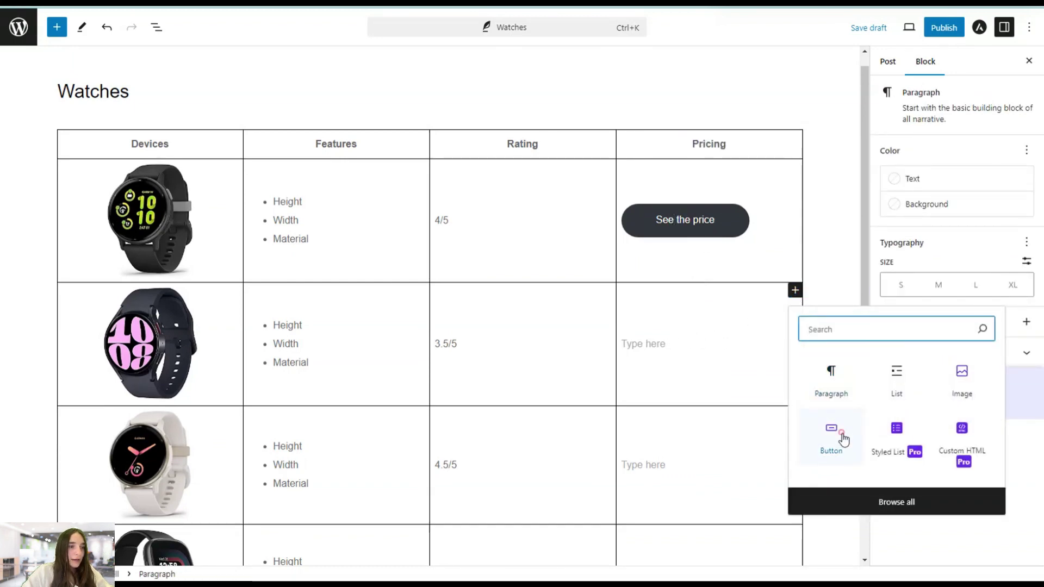
{"action": "left_click", "coordinate": [832, 424]}
{"action": "type", "text": "S"}
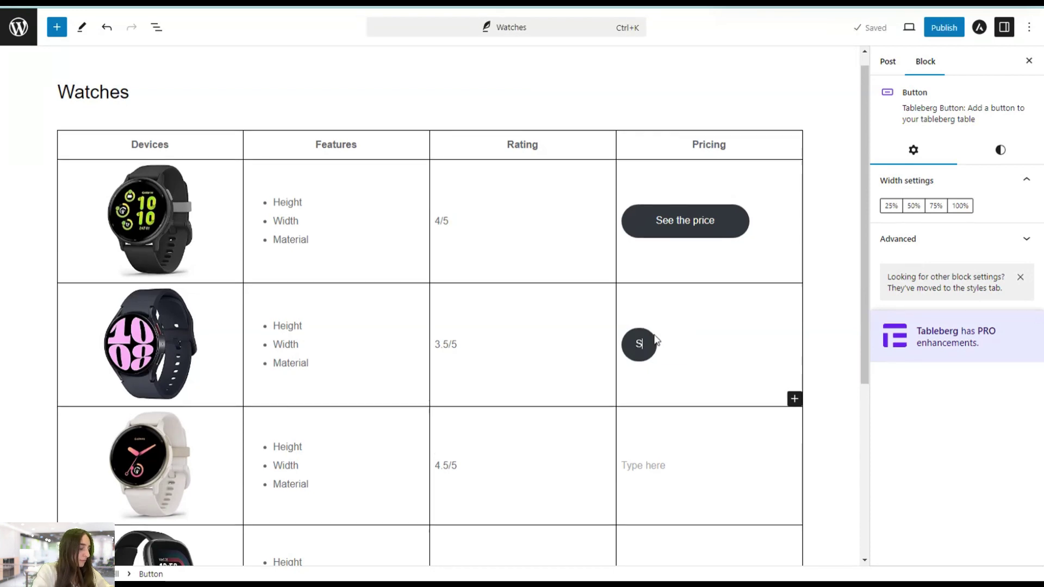
{"action": "type", "text": "ee the price"}
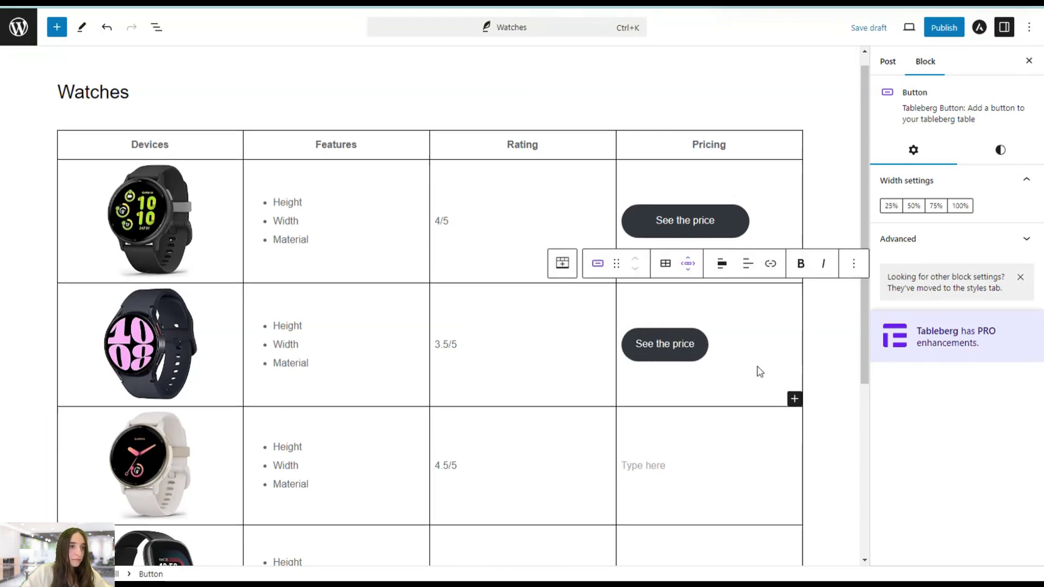
Step: Center the text of the second watch's price button and set its width to 75%
{"action": "left_click", "coordinate": [747, 263]}
{"action": "left_click", "coordinate": [784, 328]}
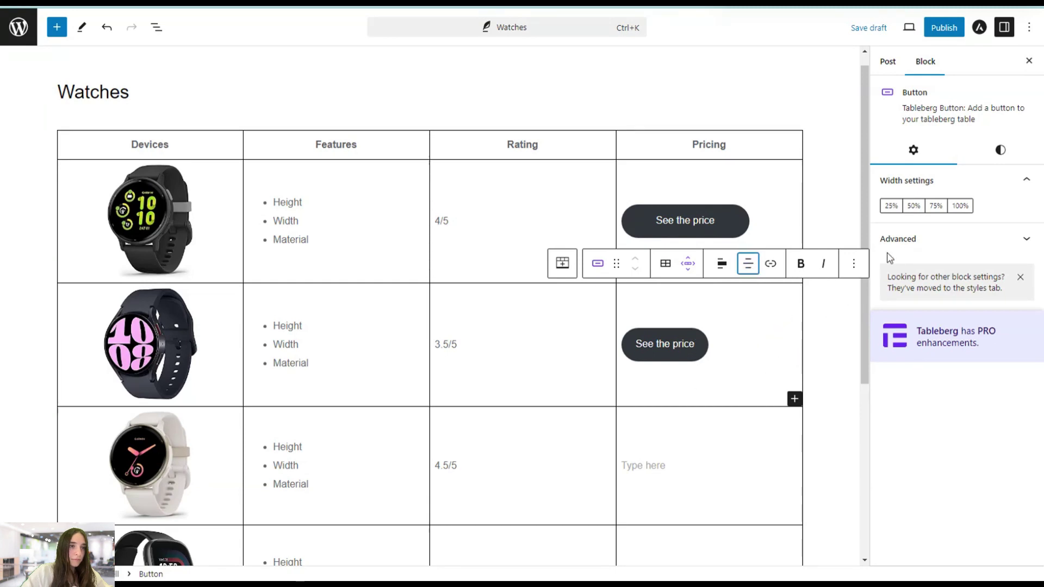
{"action": "left_click", "coordinate": [933, 205]}
{"action": "left_click", "coordinate": [748, 264]}
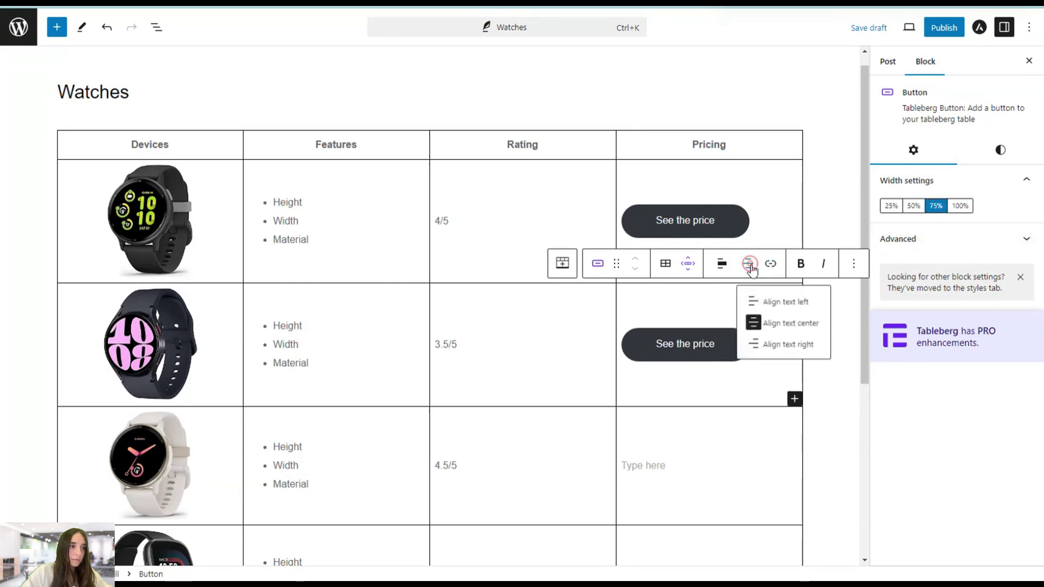
{"action": "left_click", "coordinate": [773, 323]}
Step: Insert a button block labelled "See the price" in the third watch row's Pricing cell
{"action": "left_click", "coordinate": [682, 464]}
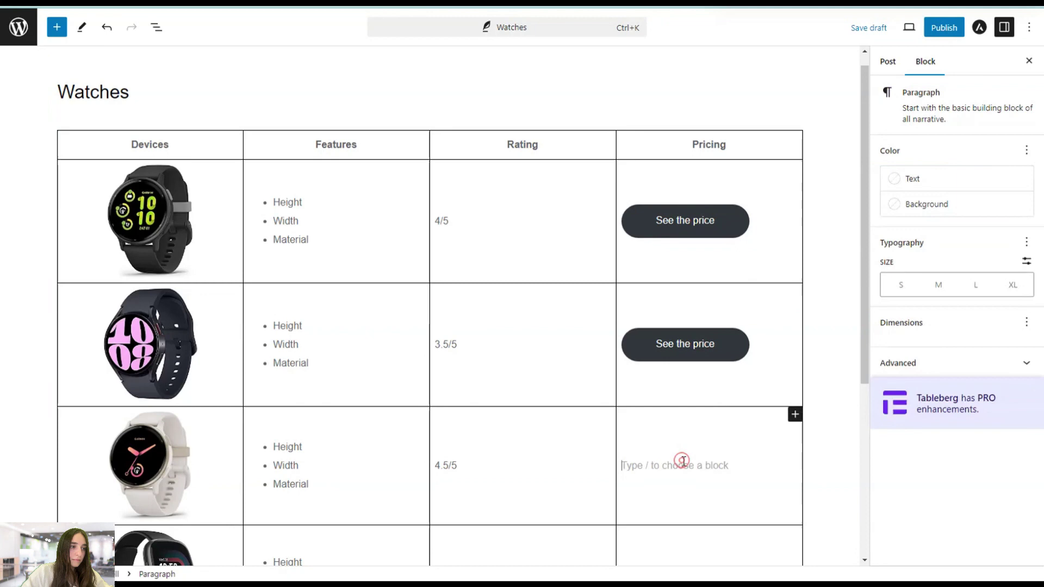
{"action": "left_click", "coordinate": [794, 414]}
{"action": "scroll", "coordinate": [813, 496], "scroll_direction": "down", "scroll_amount": 2}
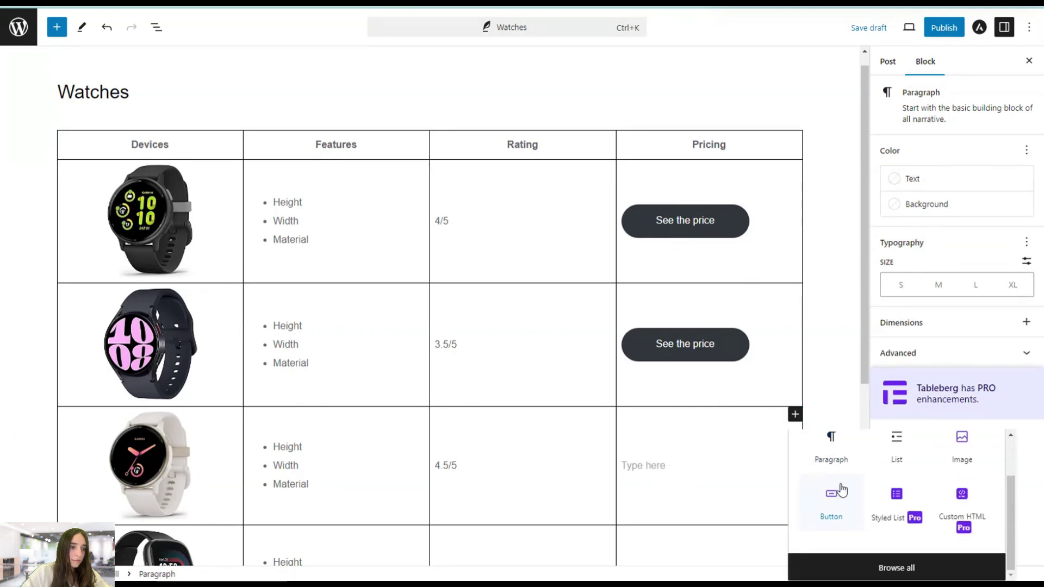
{"action": "left_click", "coordinate": [832, 492]}
{"action": "type", "text": "S"}
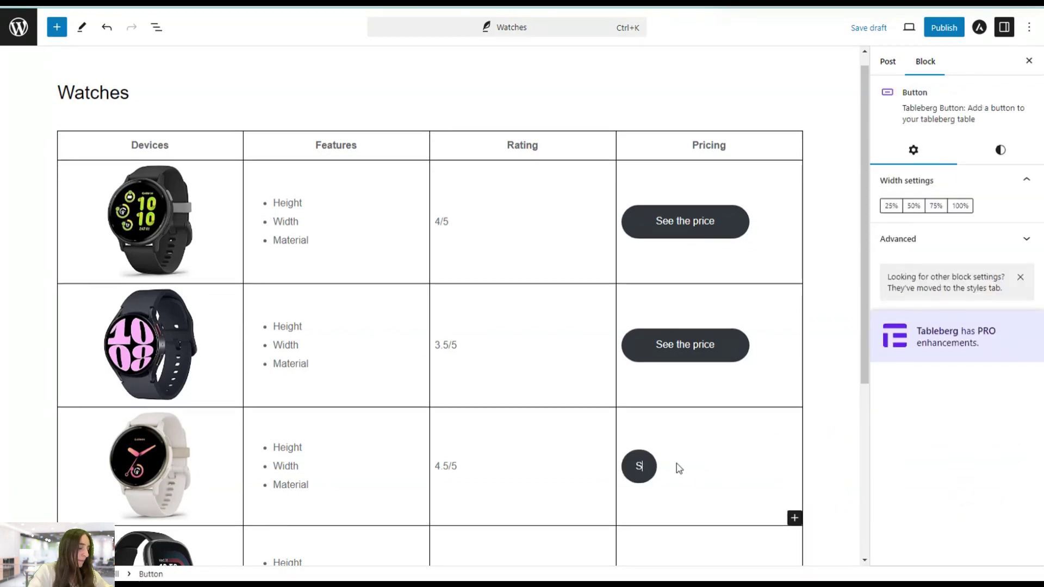
{"action": "type", "text": "ee the price"}
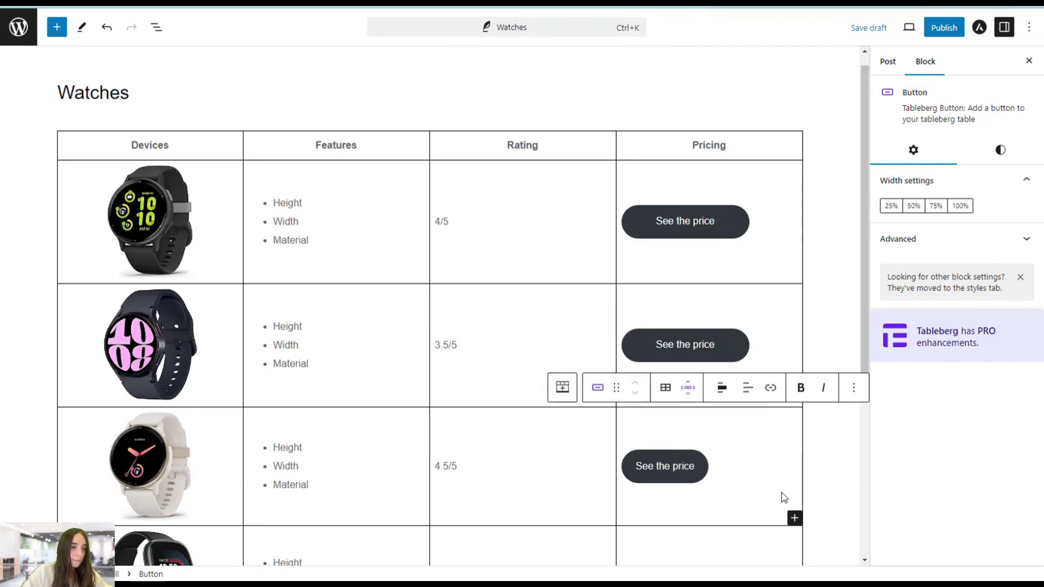
Step: Center the text of the third watch's price button and set its width to 75%
{"action": "left_click", "coordinate": [746, 388]}
{"action": "left_click", "coordinate": [768, 451]}
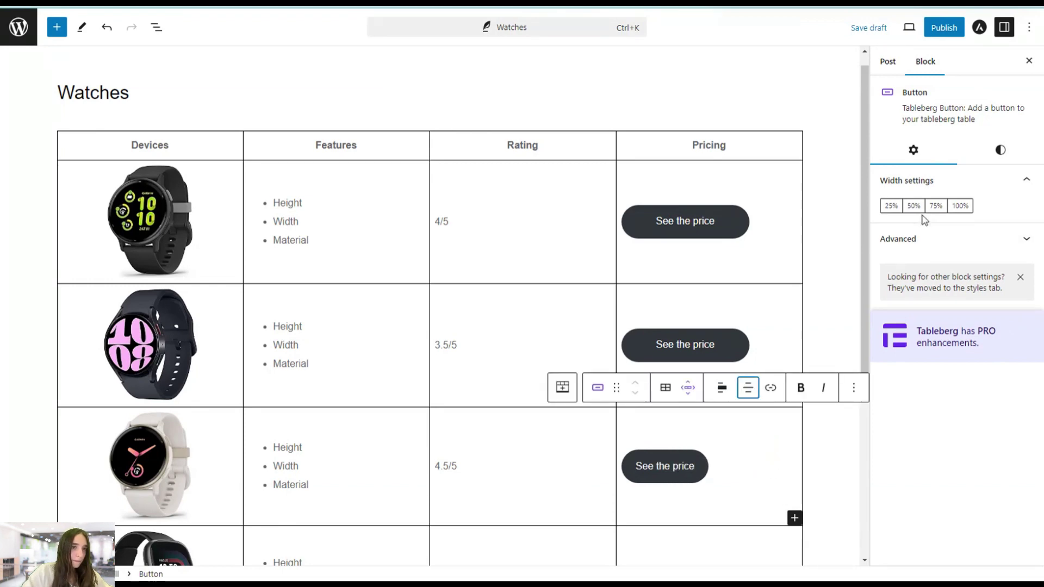
{"action": "left_click", "coordinate": [935, 206]}
Step: Insert a button block labelled "See the price" in the last watch row's Pricing cell
{"action": "scroll", "coordinate": [690, 514], "scroll_direction": "down", "scroll_amount": 2}
{"action": "left_click", "coordinate": [702, 455]}
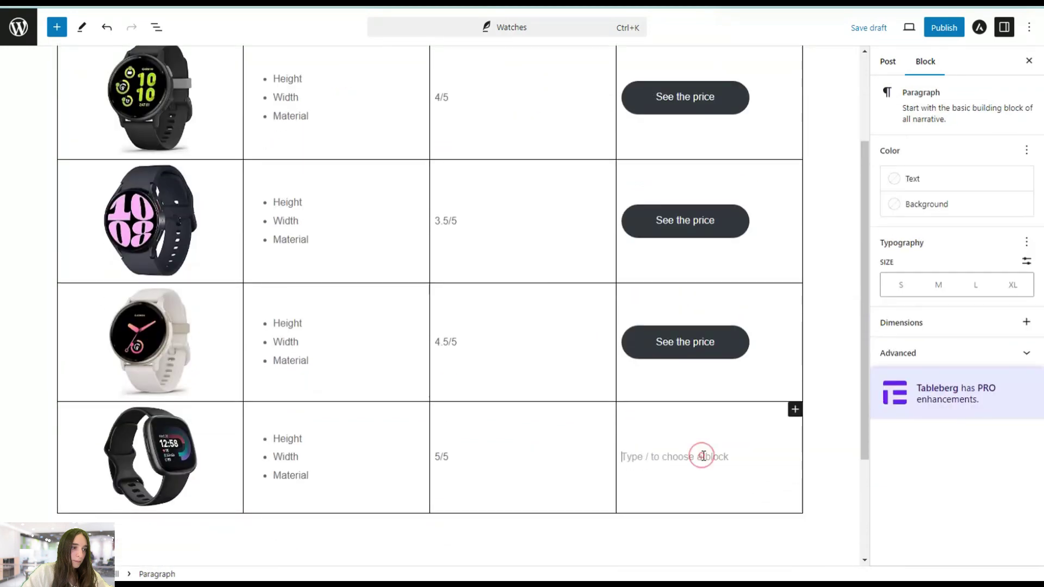
{"action": "left_click", "coordinate": [794, 408]}
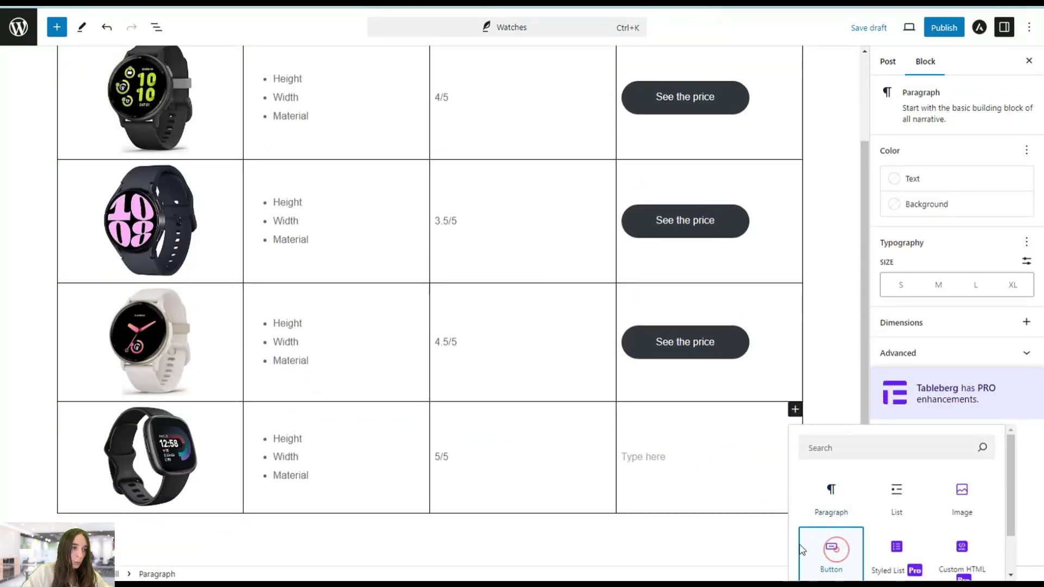
{"action": "left_click", "coordinate": [830, 541]}
{"action": "type", "text": "See "}
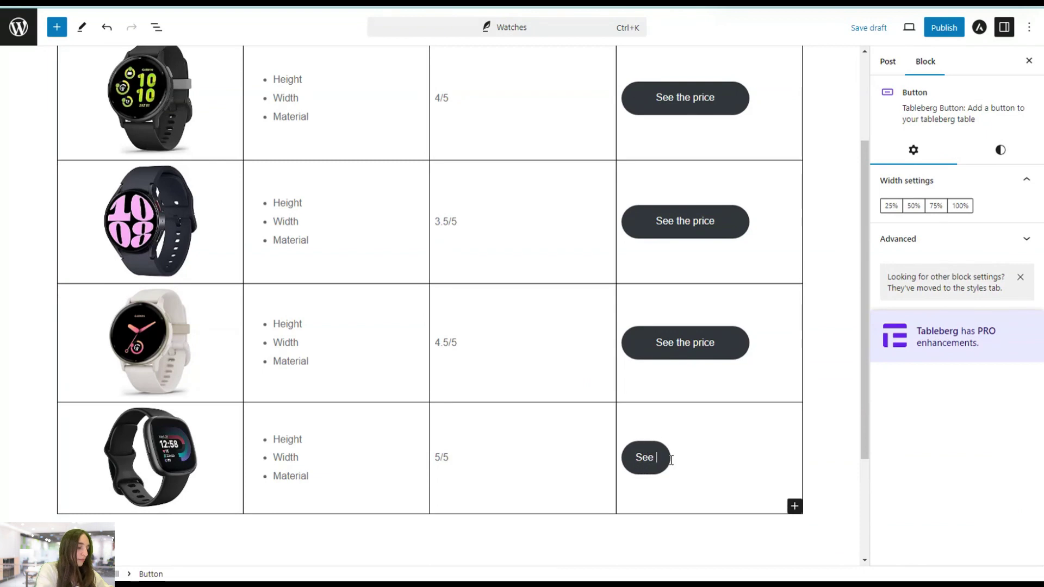
{"action": "type", "text": "the price"}
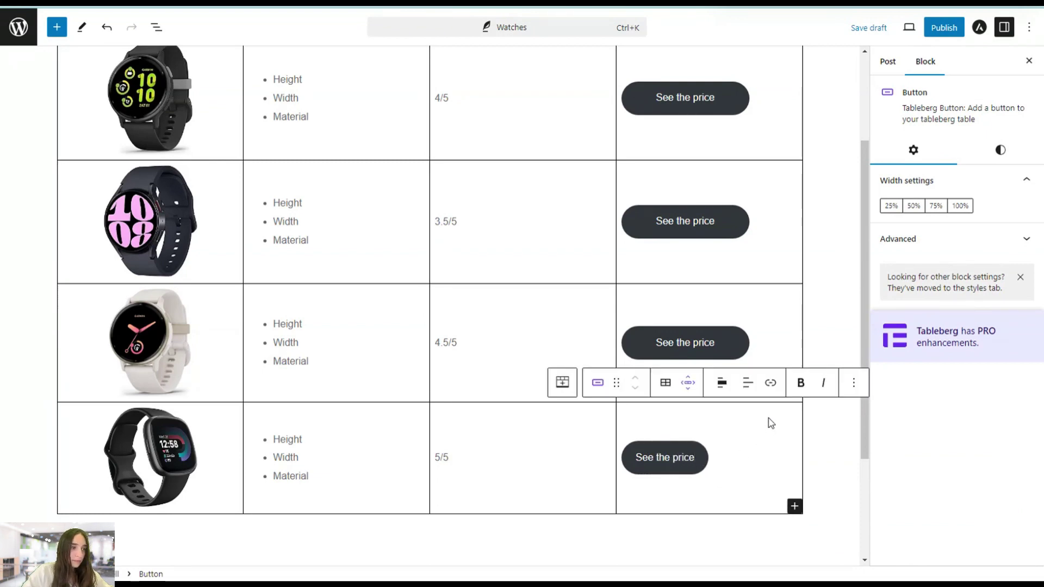
Step: Center the last watch's price button and its text, and set the button width to 75%
{"action": "left_click", "coordinate": [747, 382]}
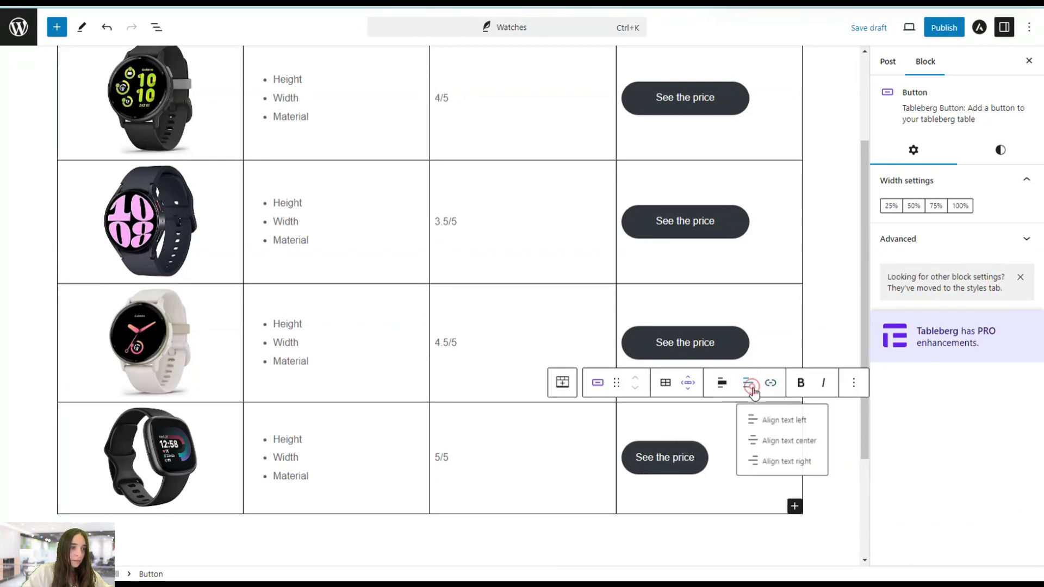
{"action": "left_click", "coordinate": [754, 438]}
{"action": "left_click", "coordinate": [720, 386]}
{"action": "left_click", "coordinate": [740, 463]}
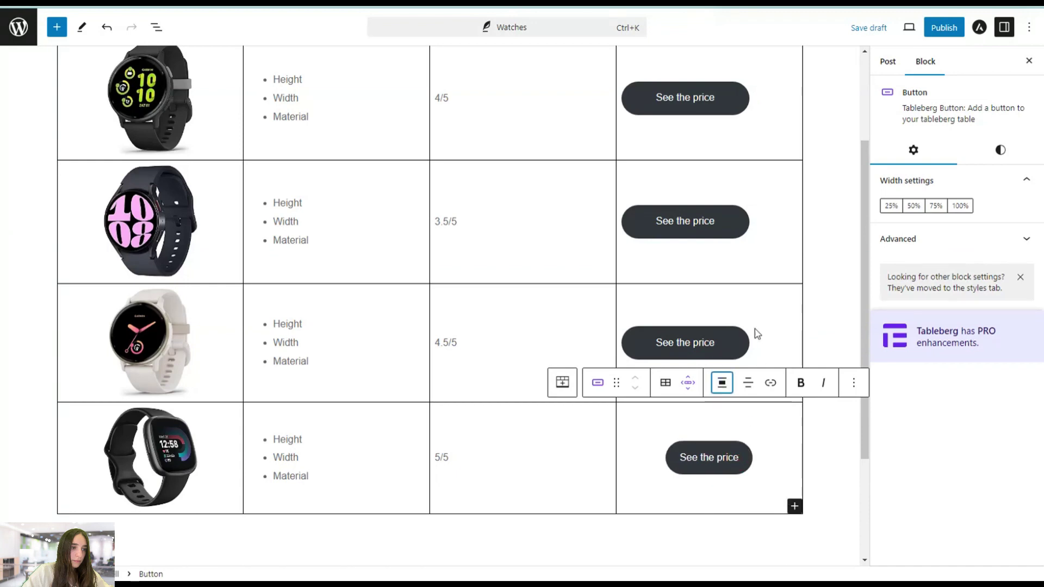
{"action": "left_click", "coordinate": [935, 206]}
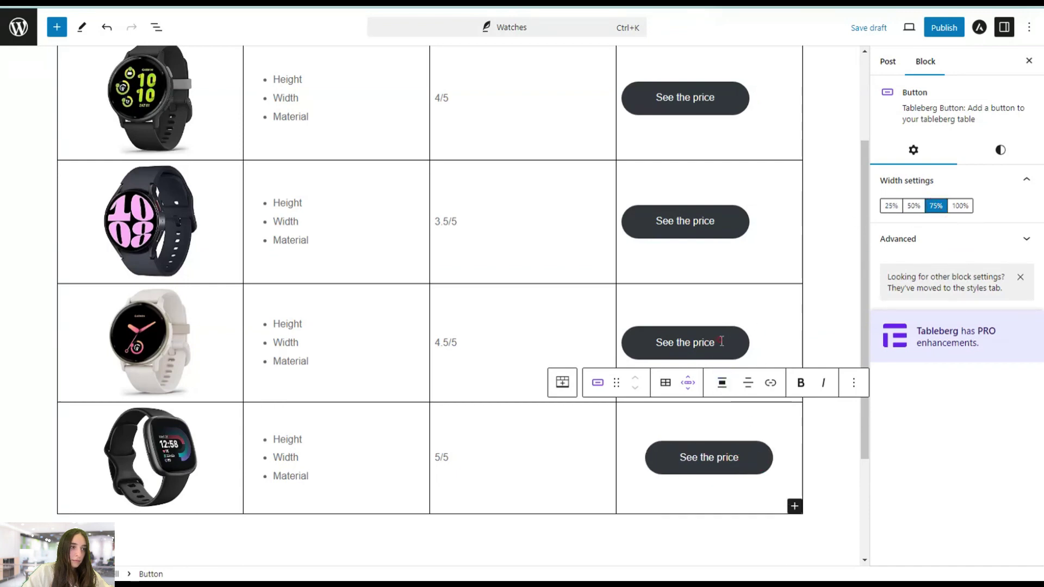
Step: Align the price buttons of the third and second watches to the center of their cells
{"action": "left_click", "coordinate": [723, 341]}
{"action": "left_click", "coordinate": [722, 264]}
{"action": "left_click", "coordinate": [741, 347]}
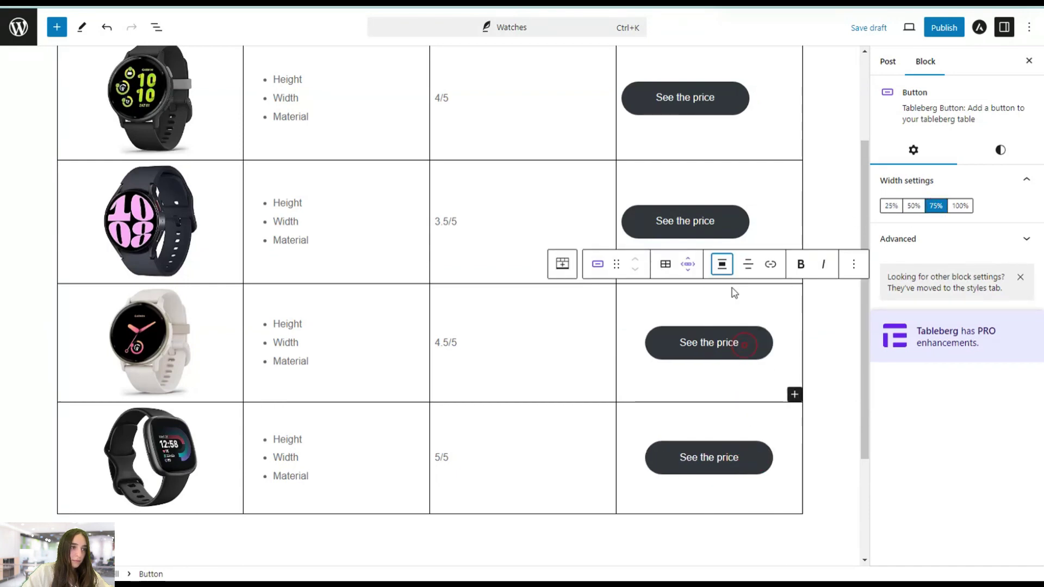
{"action": "left_click", "coordinate": [714, 226]}
{"action": "left_click", "coordinate": [722, 140]}
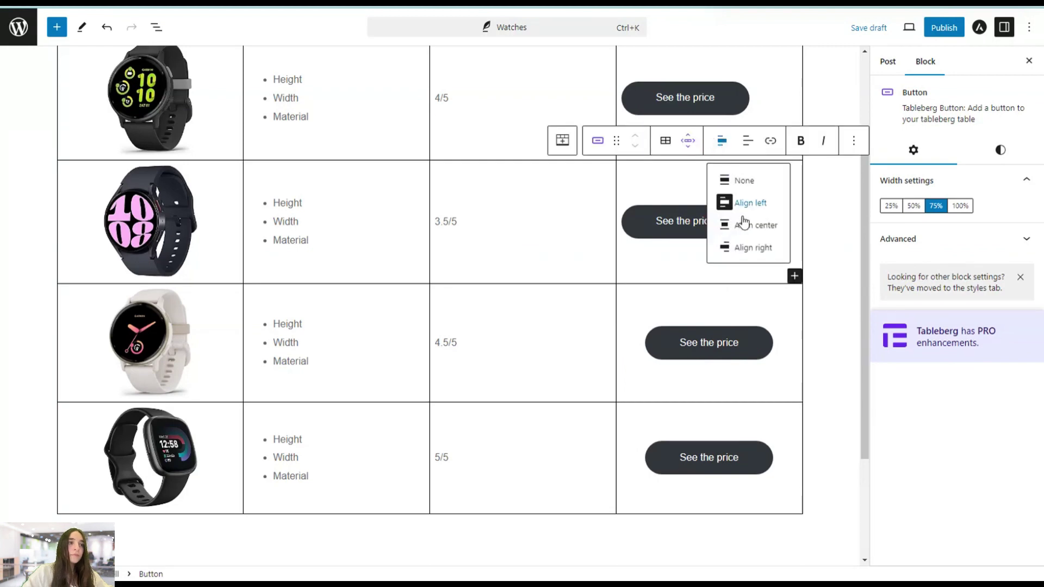
{"action": "left_click", "coordinate": [740, 223]}
Step: Align the first watch's price button to the center of its cell
{"action": "scroll", "coordinate": [728, 217], "scroll_direction": "up", "scroll_amount": 2}
{"action": "left_click", "coordinate": [706, 159]}
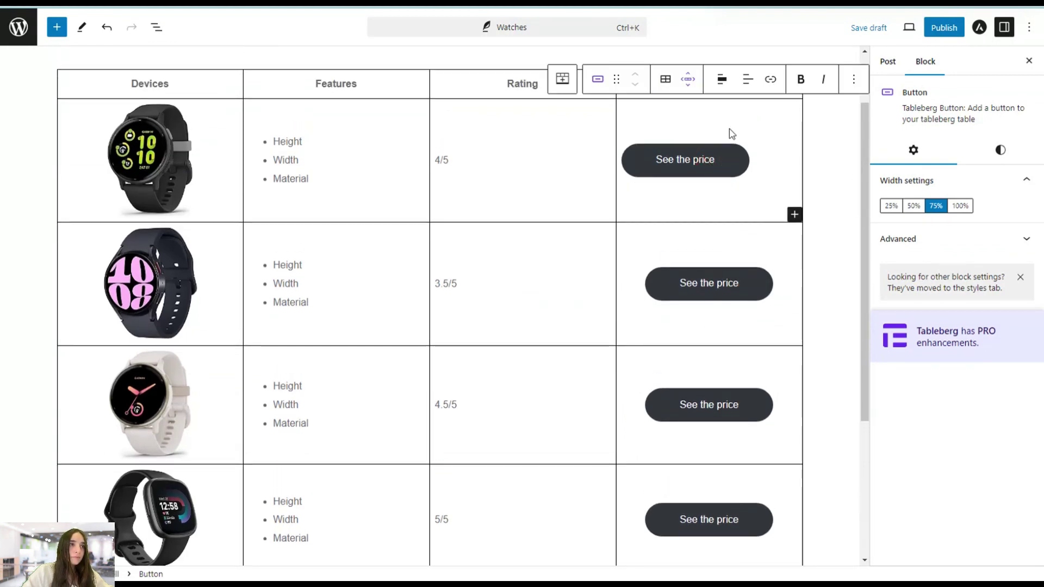
{"action": "left_click", "coordinate": [720, 80]}
{"action": "left_click", "coordinate": [740, 161]}
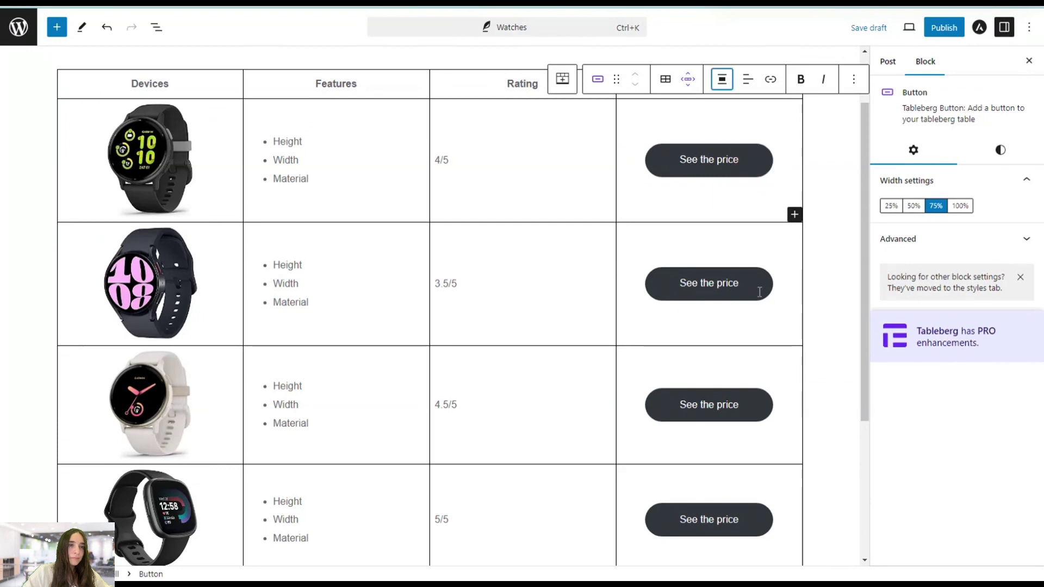
Step: Check the completed watch table from top to bottom and save the post
{"action": "scroll", "coordinate": [765, 314], "scroll_direction": "up", "scroll_amount": 2}
{"action": "left_click", "coordinate": [735, 304]}
{"action": "scroll", "coordinate": [552, 340], "scroll_direction": "down", "scroll_amount": 7}
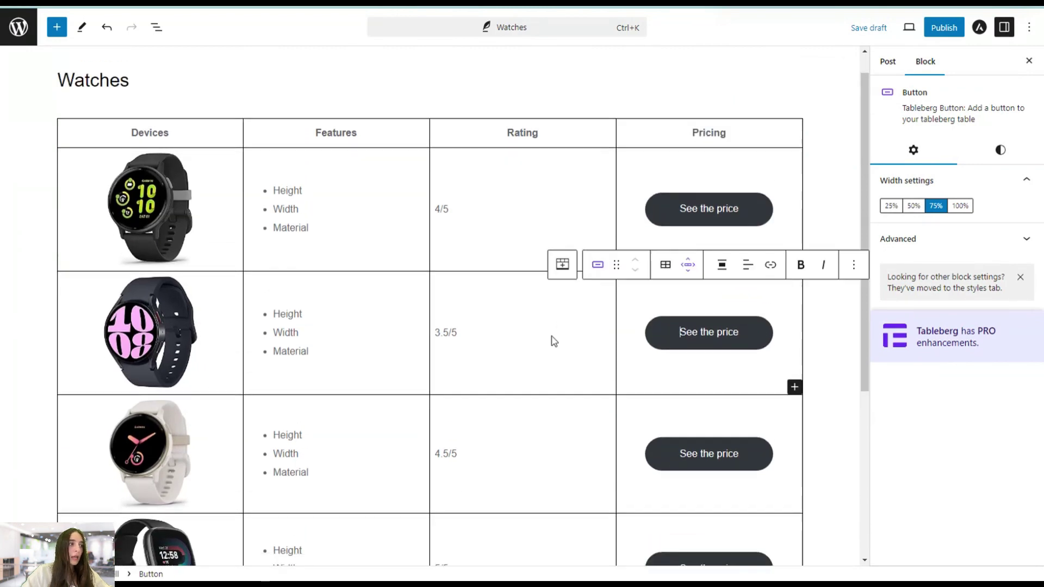
{"action": "scroll", "coordinate": [549, 338], "scroll_direction": "up", "scroll_amount": 7}
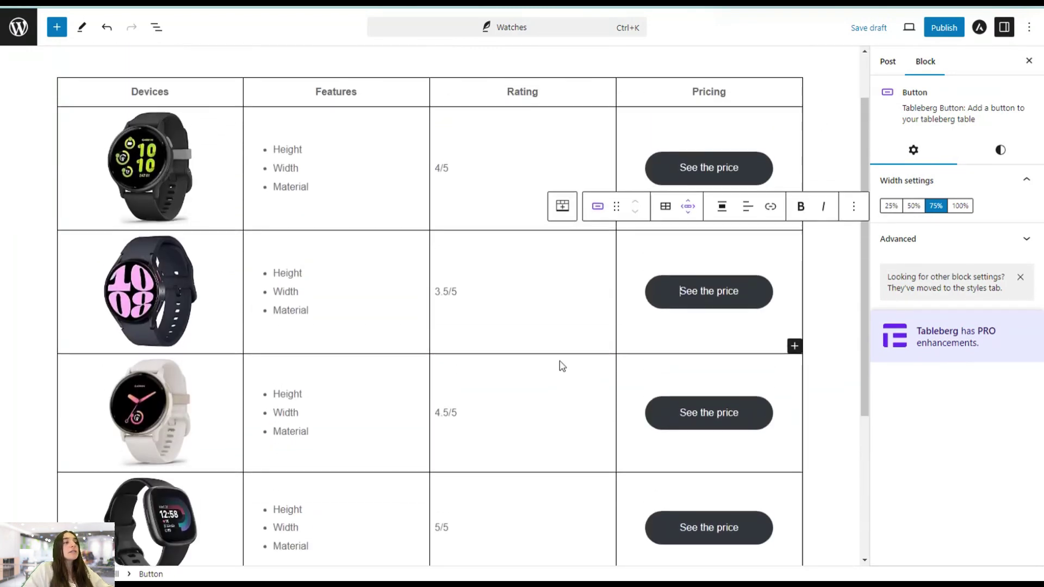
{"action": "scroll", "coordinate": [560, 348], "scroll_direction": "down", "scroll_amount": 2}
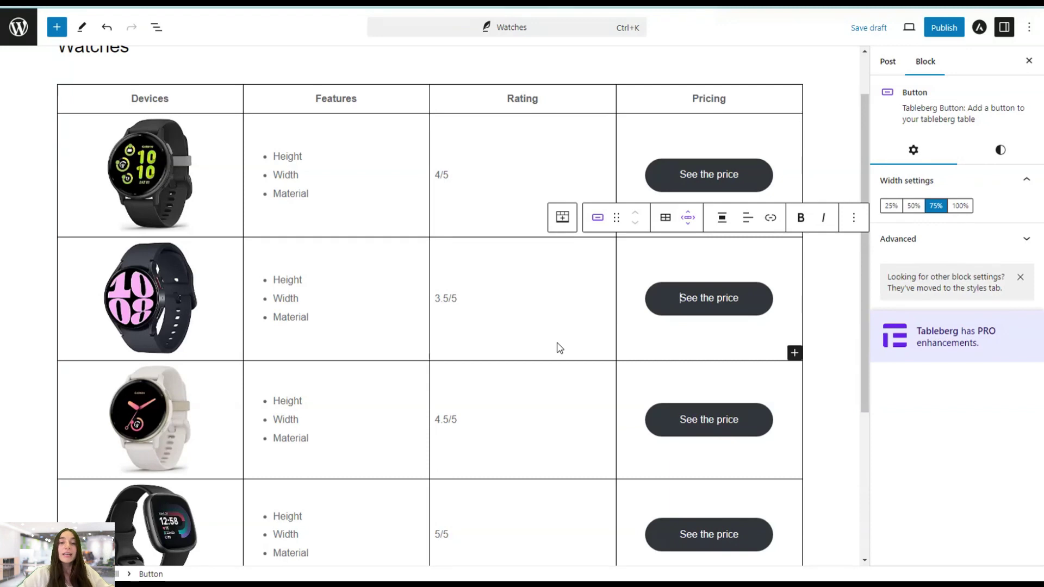
{"action": "key", "text": "ctrl+s"}
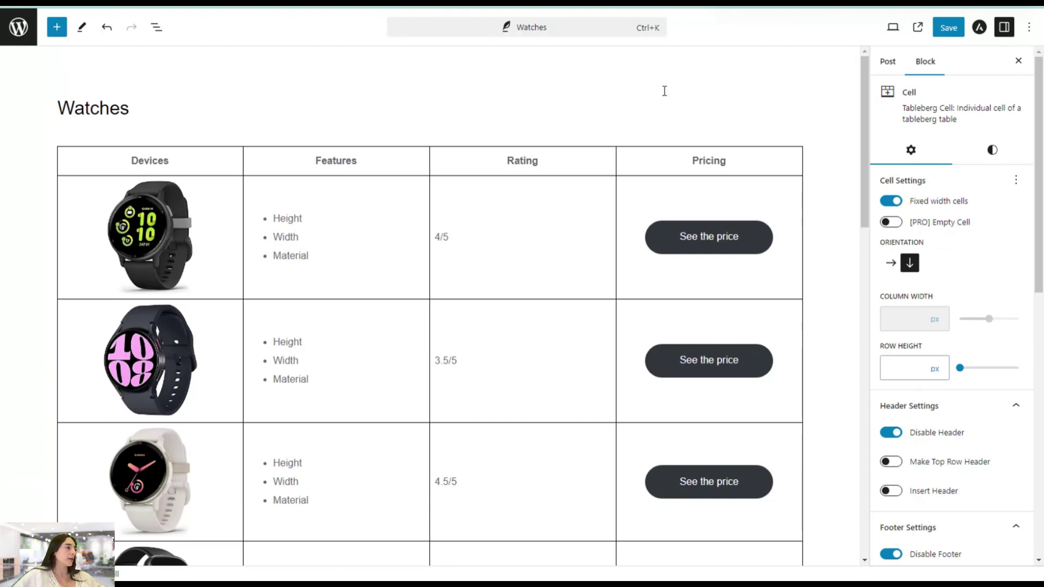
Step: Compare the completed watch table with the second table below it, selecting the second table's empty Features cell for the first watch
{"action": "scroll", "coordinate": [665, 91], "scroll_direction": "down", "scroll_amount": 4}
{"action": "scroll", "coordinate": [571, 158], "scroll_direction": "up", "scroll_amount": 3}
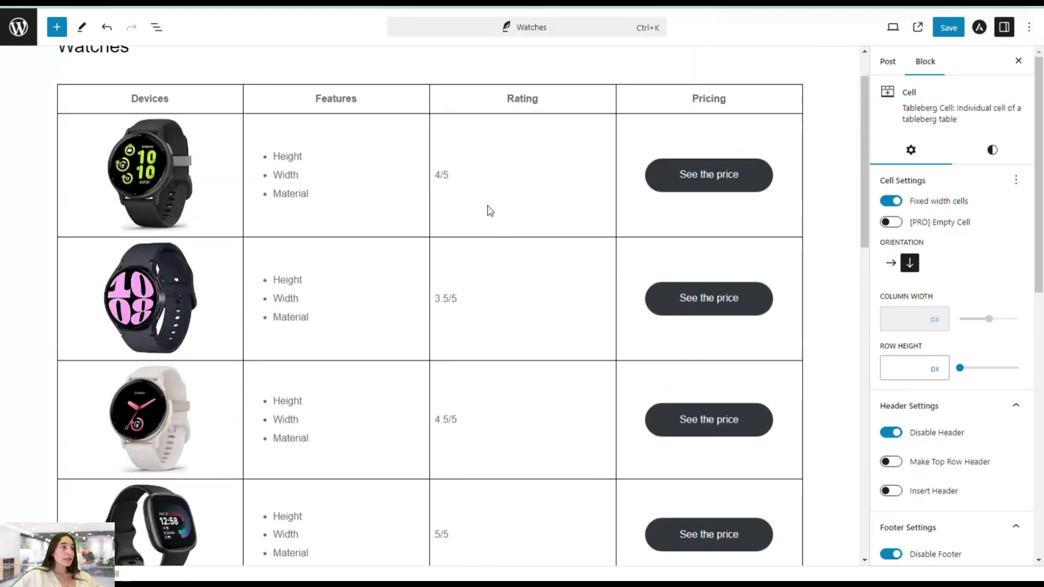
{"action": "scroll", "coordinate": [489, 222], "scroll_direction": "down", "scroll_amount": 9}
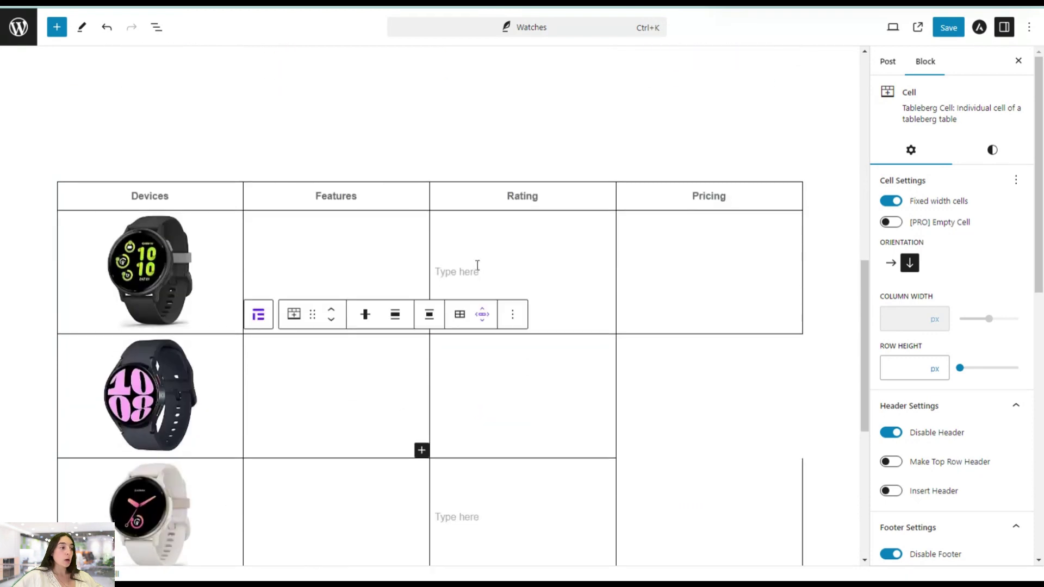
{"action": "left_click", "coordinate": [378, 266]}
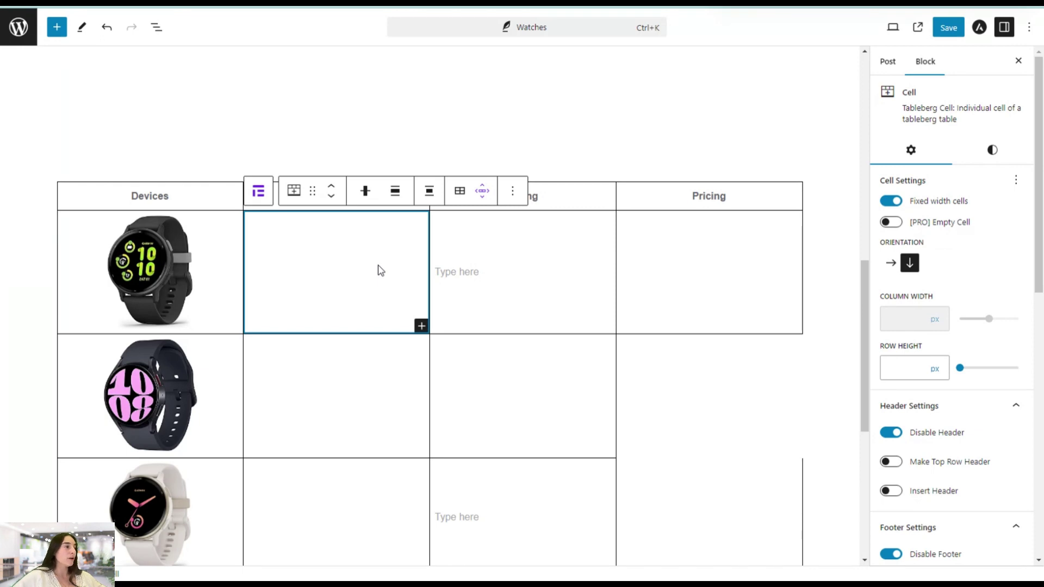
{"action": "scroll", "coordinate": [378, 272], "scroll_direction": "up", "scroll_amount": 6}
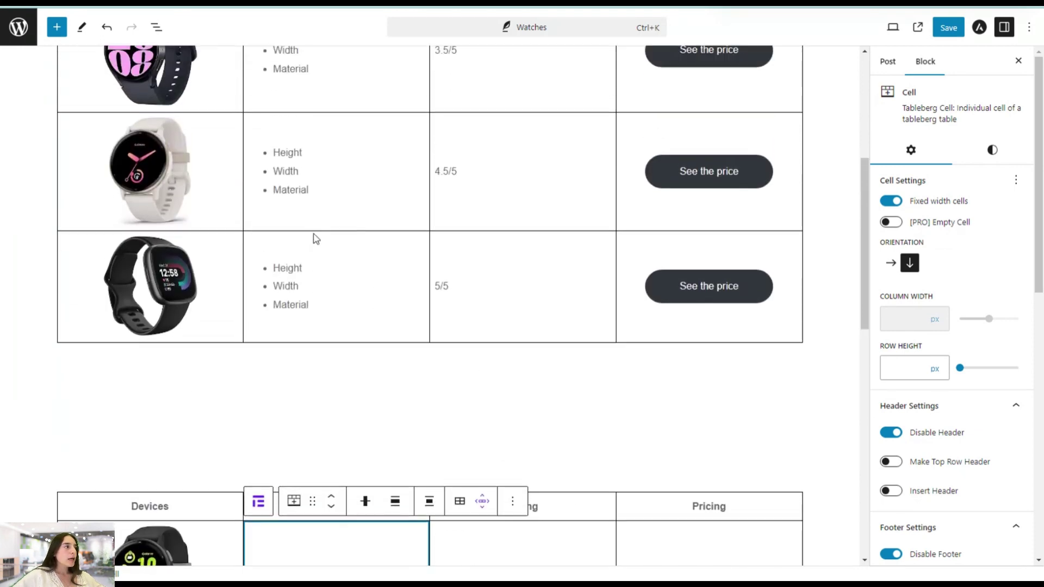
{"action": "scroll", "coordinate": [309, 237], "scroll_direction": "down", "scroll_amount": 1}
{"action": "scroll", "coordinate": [306, 218], "scroll_direction": "down", "scroll_amount": 1}
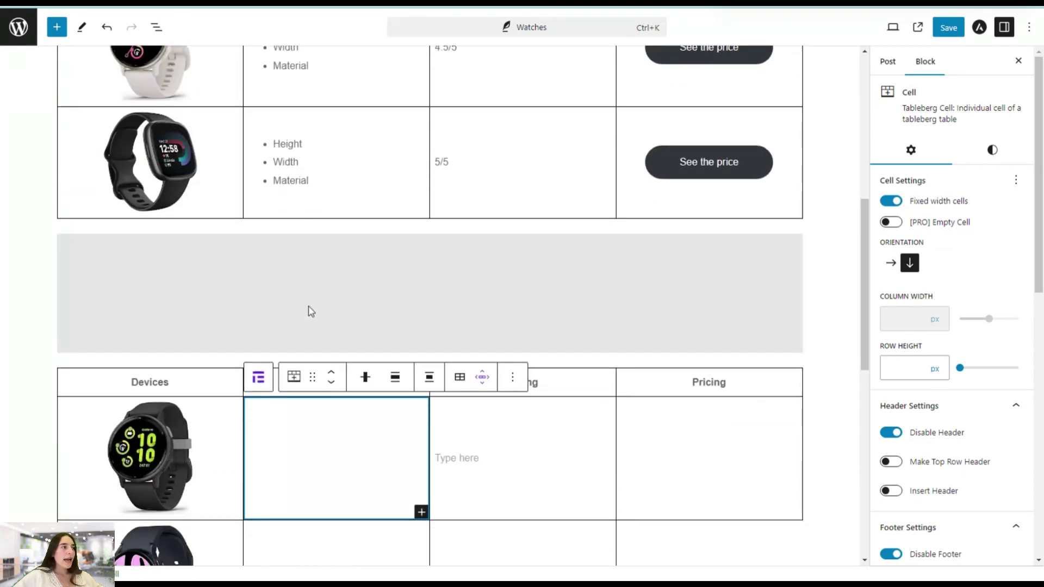
{"action": "scroll", "coordinate": [308, 308], "scroll_direction": "down", "scroll_amount": 1}
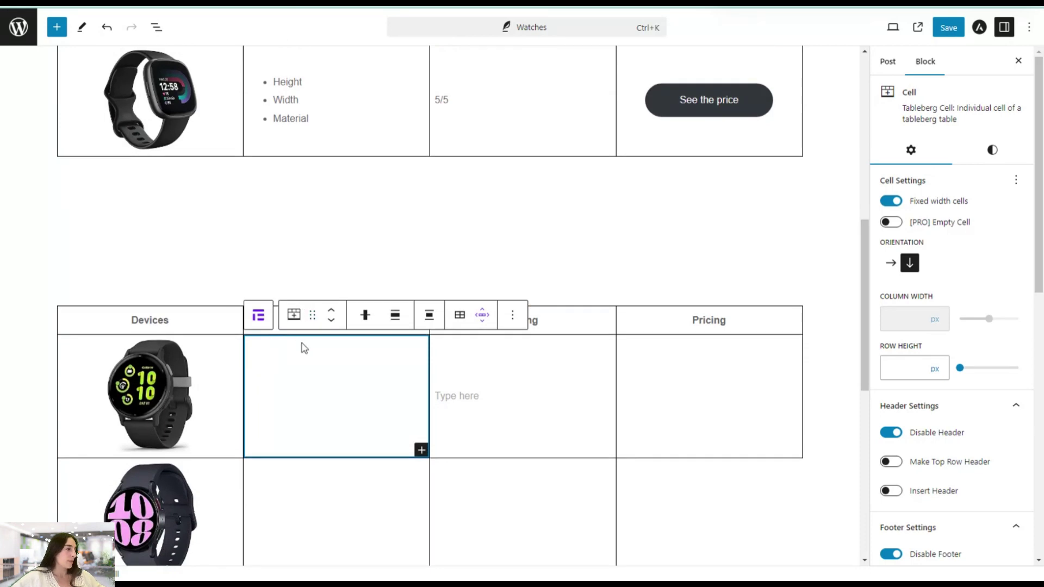
{"action": "scroll", "coordinate": [305, 354], "scroll_direction": "down", "scroll_amount": 1}
{"action": "scroll", "coordinate": [308, 340], "scroll_direction": "up", "scroll_amount": 3}
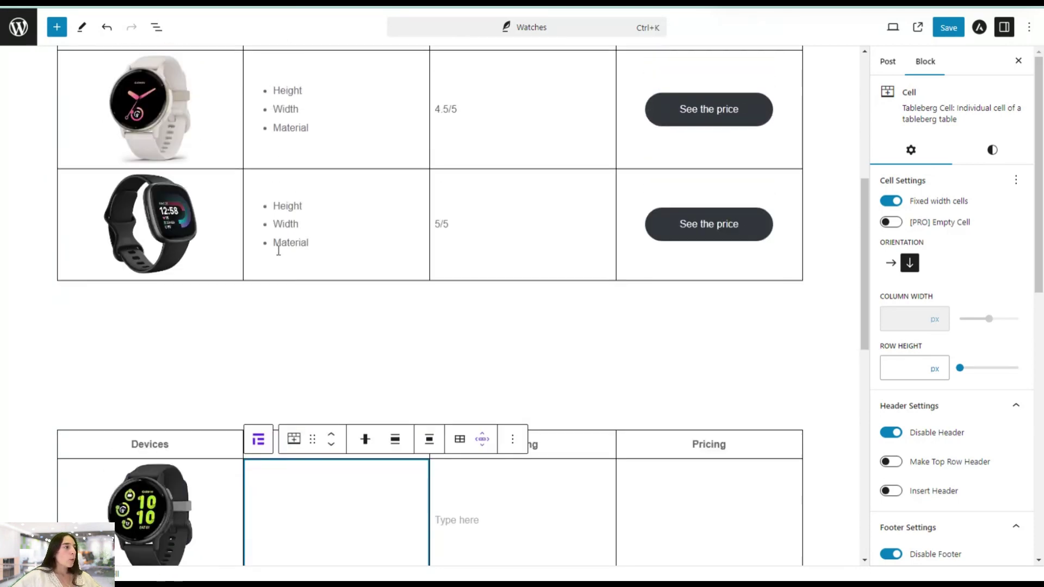
{"action": "scroll", "coordinate": [288, 272], "scroll_direction": "down", "scroll_amount": 2}
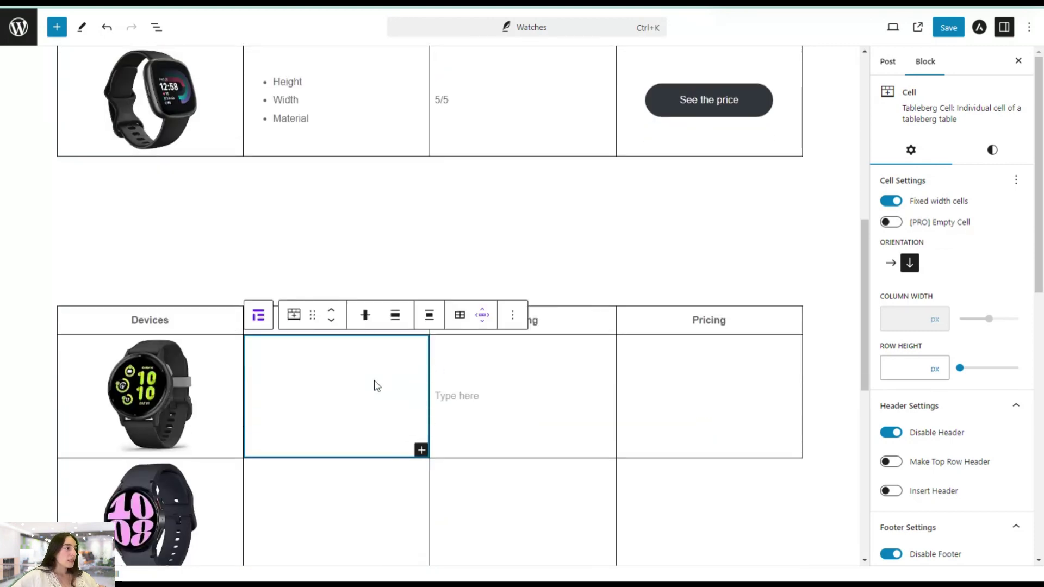
Step: Add a Styled List with the items Height, width and Material to the first watch's Features cell in the second table
{"action": "left_click", "coordinate": [420, 451]}
{"action": "scroll", "coordinate": [427, 503], "scroll_direction": "down", "scroll_amount": 1}
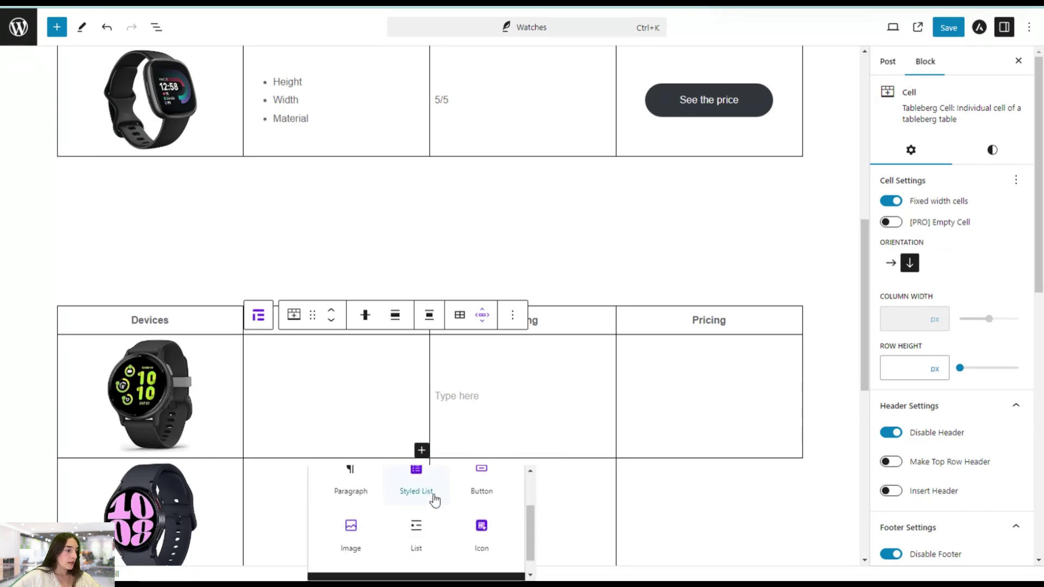
{"action": "left_click", "coordinate": [417, 489]}
{"action": "left_click", "coordinate": [310, 393]}
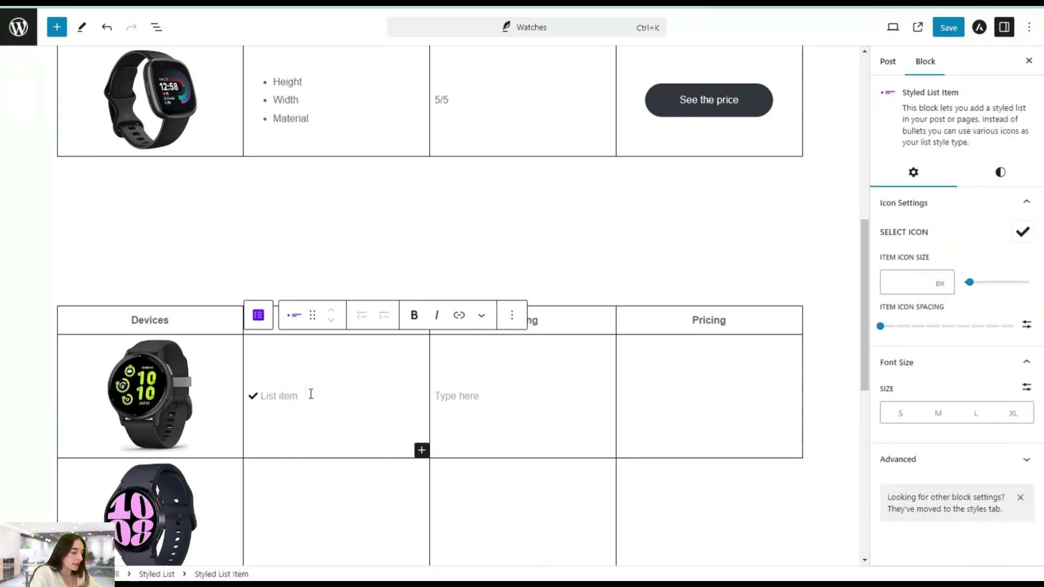
{"action": "type", "text": "Height"}
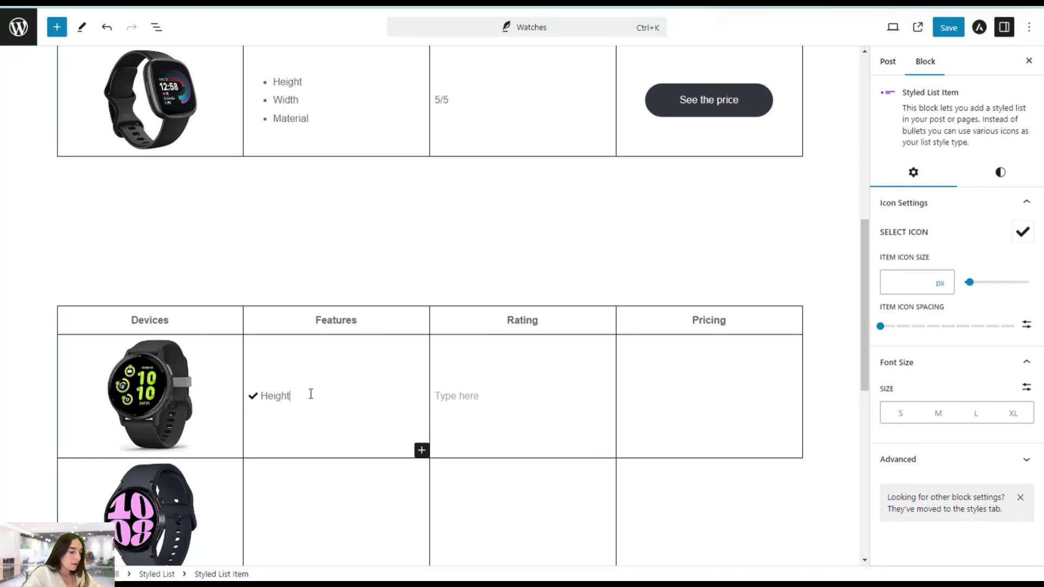
{"action": "key", "text": "Return"}
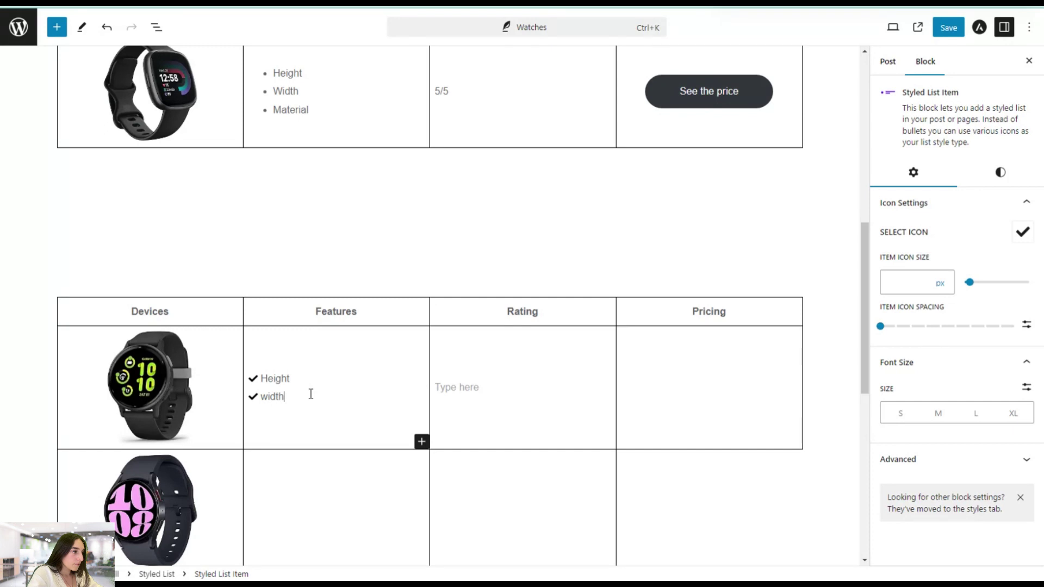
{"action": "key", "text": "Return"}
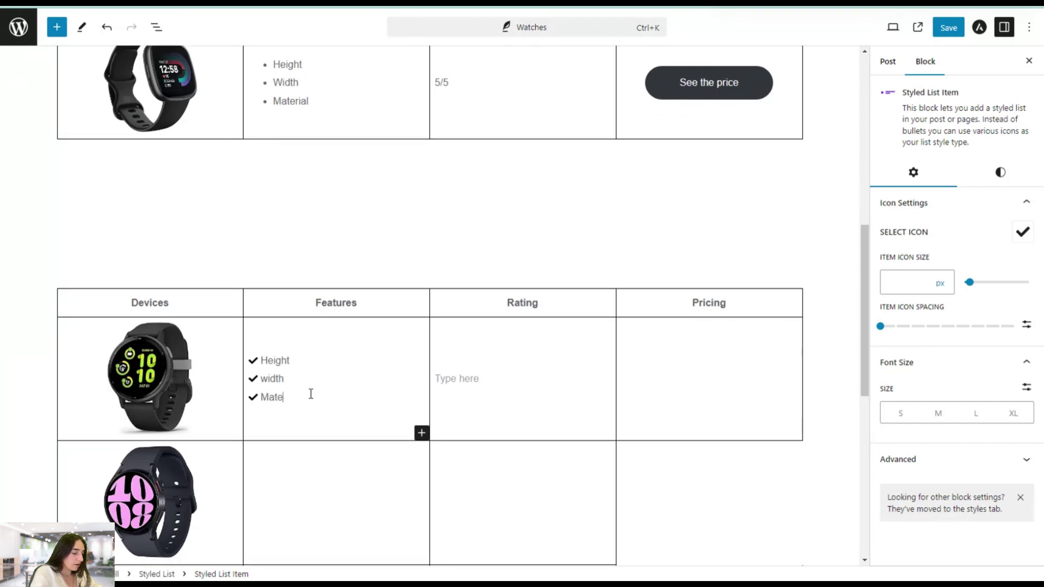
{"action": "left_click", "coordinate": [313, 461]}
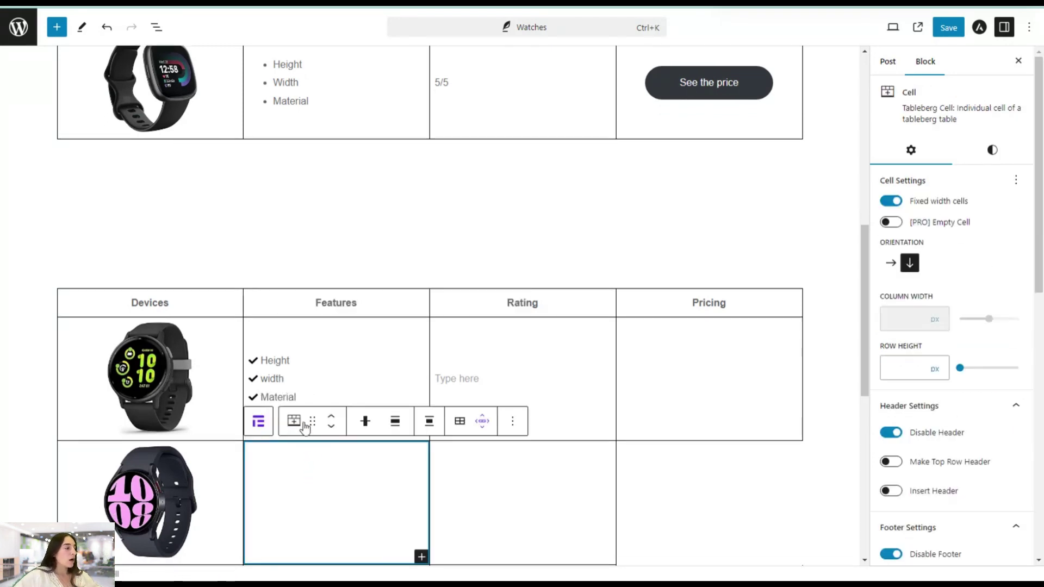
Step: Insert a Star Rating block in the first watch's Rating cell of the second table and set it to 4 stars
{"action": "left_click", "coordinate": [497, 383]}
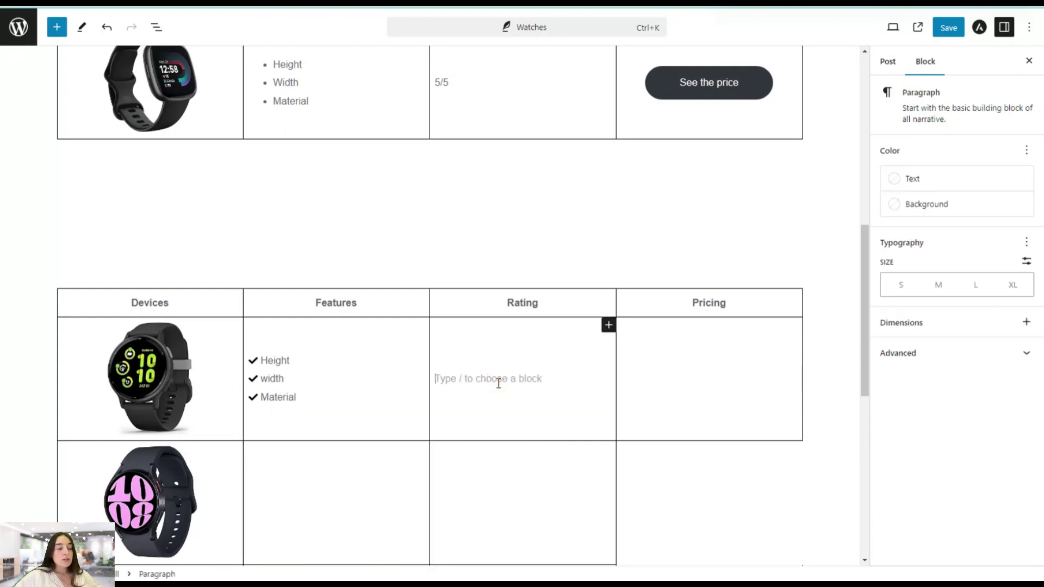
{"action": "scroll", "coordinate": [583, 354], "scroll_direction": "up", "scroll_amount": 3}
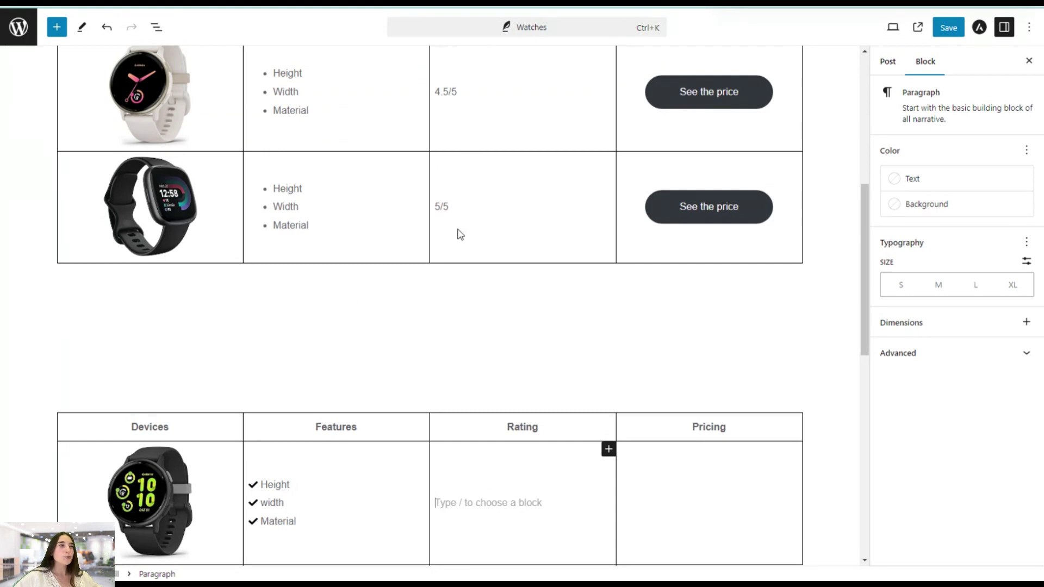
{"action": "scroll", "coordinate": [462, 255], "scroll_direction": "down", "scroll_amount": 3}
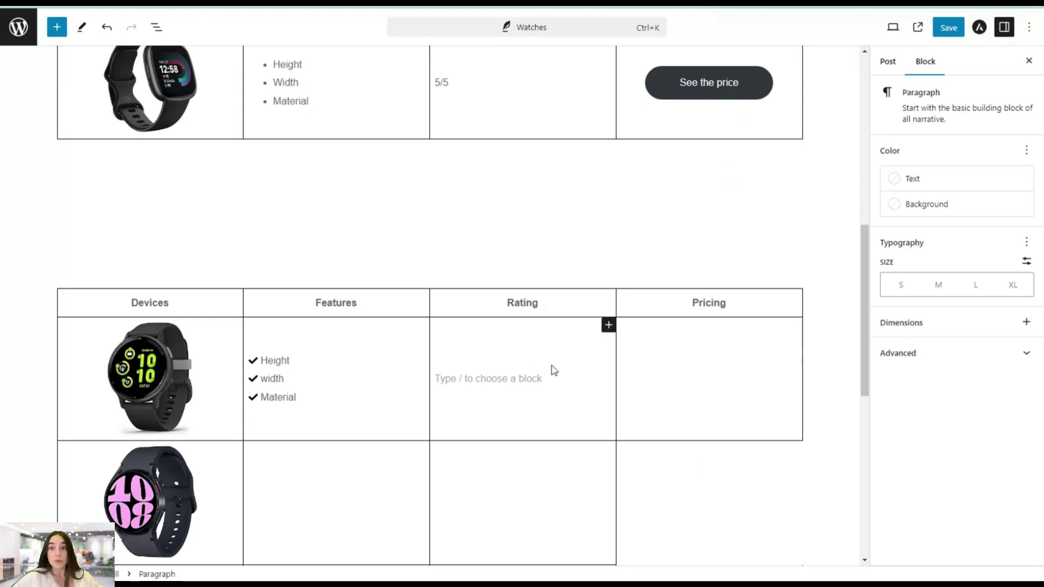
{"action": "left_click", "coordinate": [608, 325]}
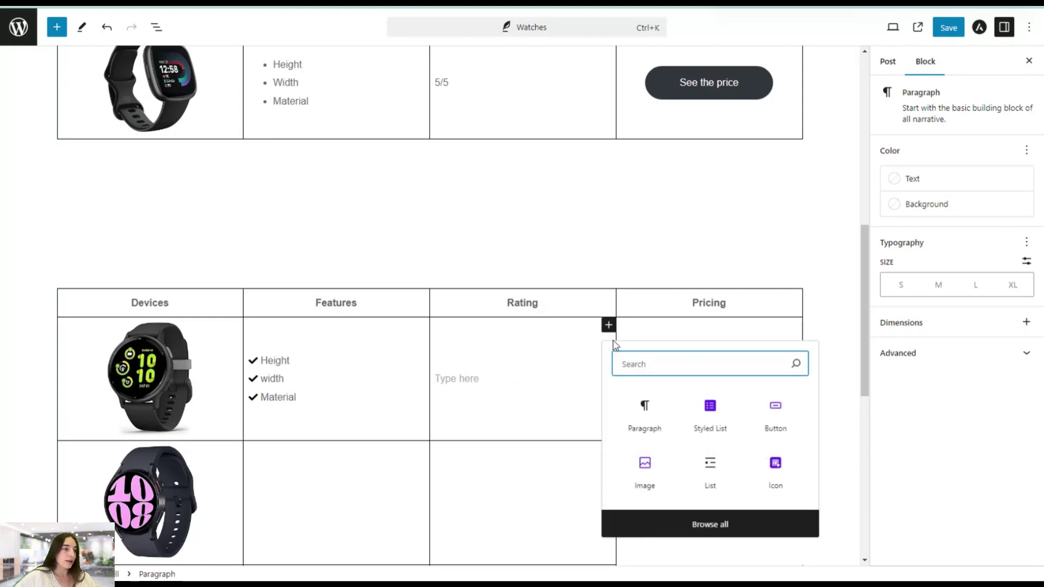
{"action": "left_click", "coordinate": [701, 364]}
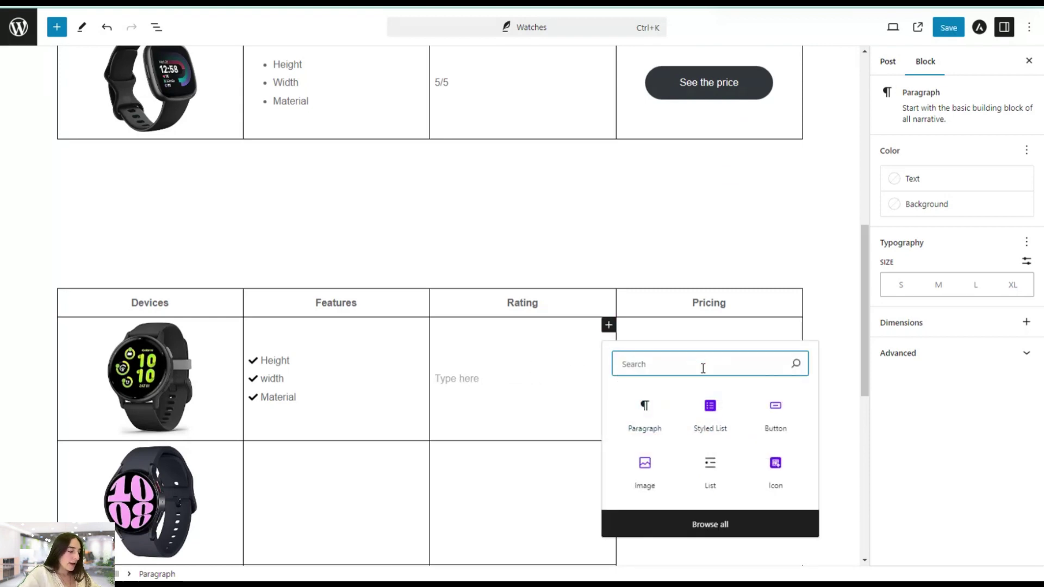
{"action": "type", "text": "star"}
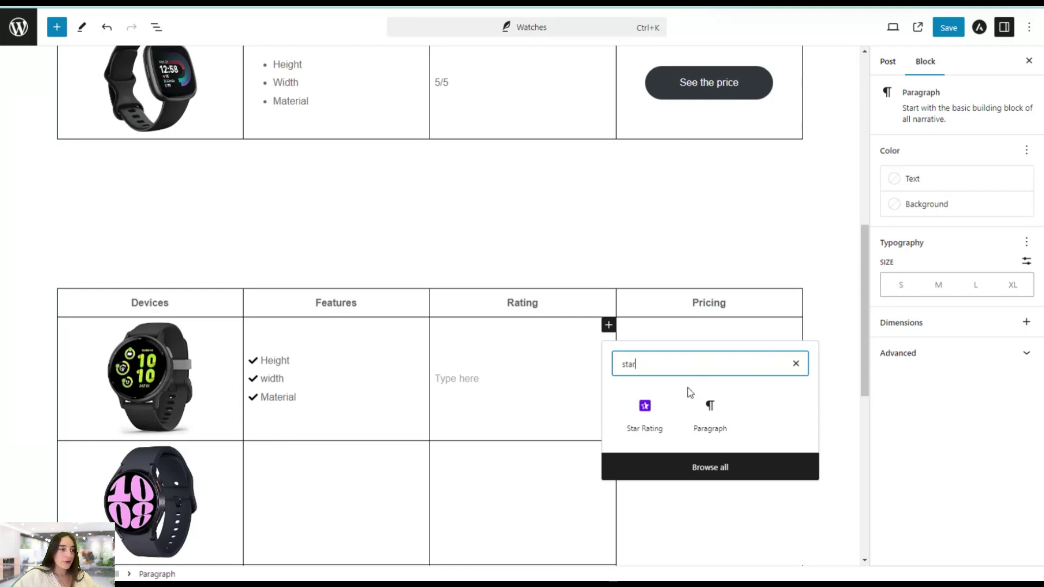
{"action": "left_click", "coordinate": [660, 407]}
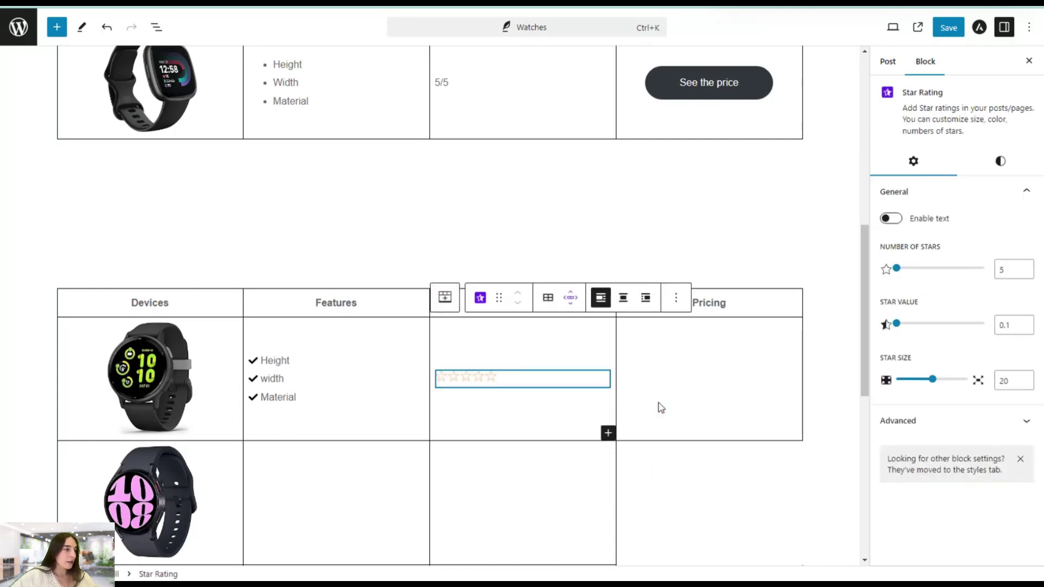
{"action": "left_click", "coordinate": [479, 380]}
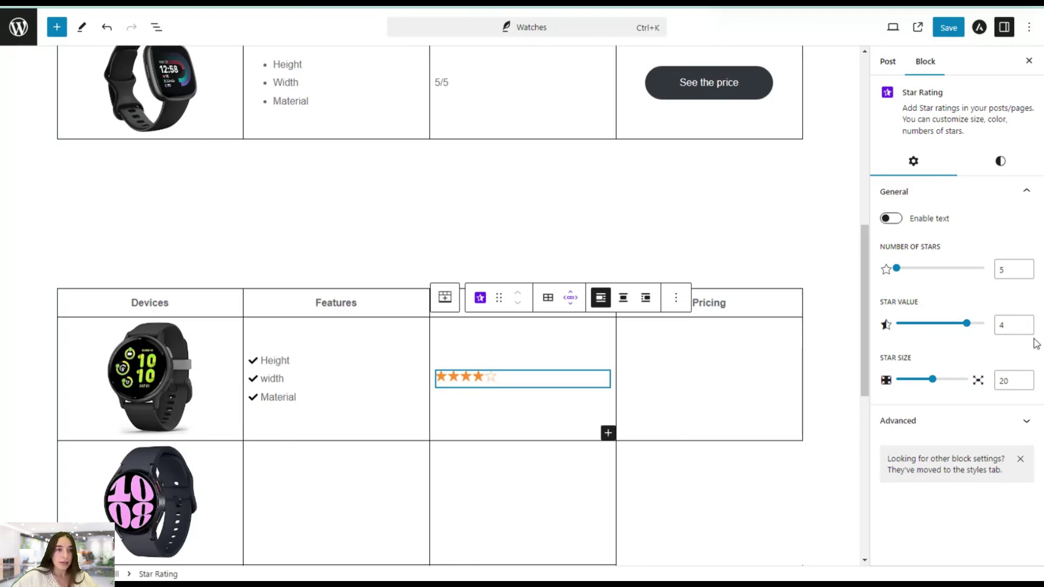
Step: Insert a Star Rating block in the second watch's Rating cell of the second table
{"action": "scroll", "coordinate": [602, 320], "scroll_direction": "up", "scroll_amount": 7}
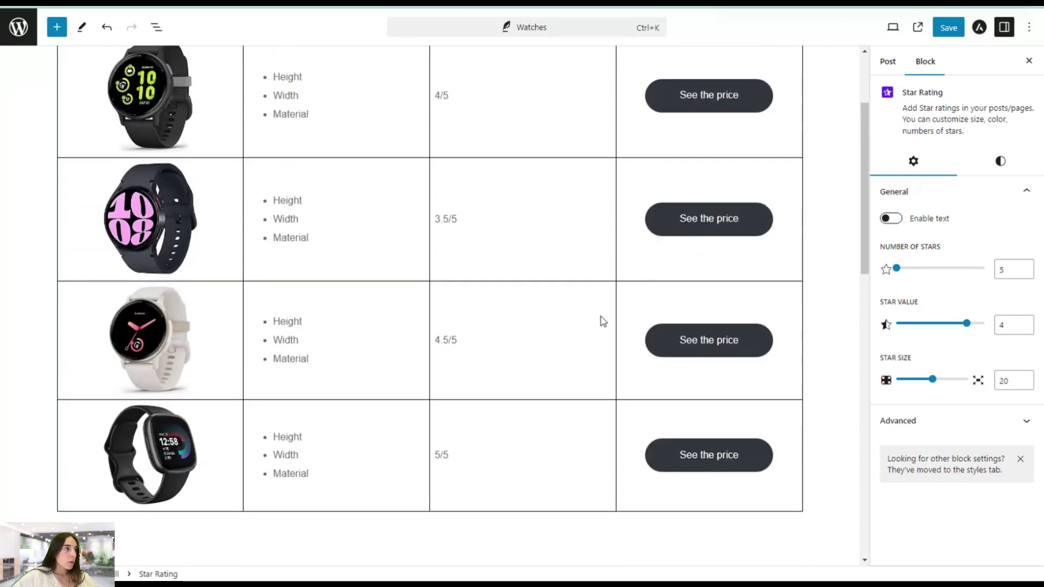
{"action": "scroll", "coordinate": [601, 326], "scroll_direction": "down", "scroll_amount": 3}
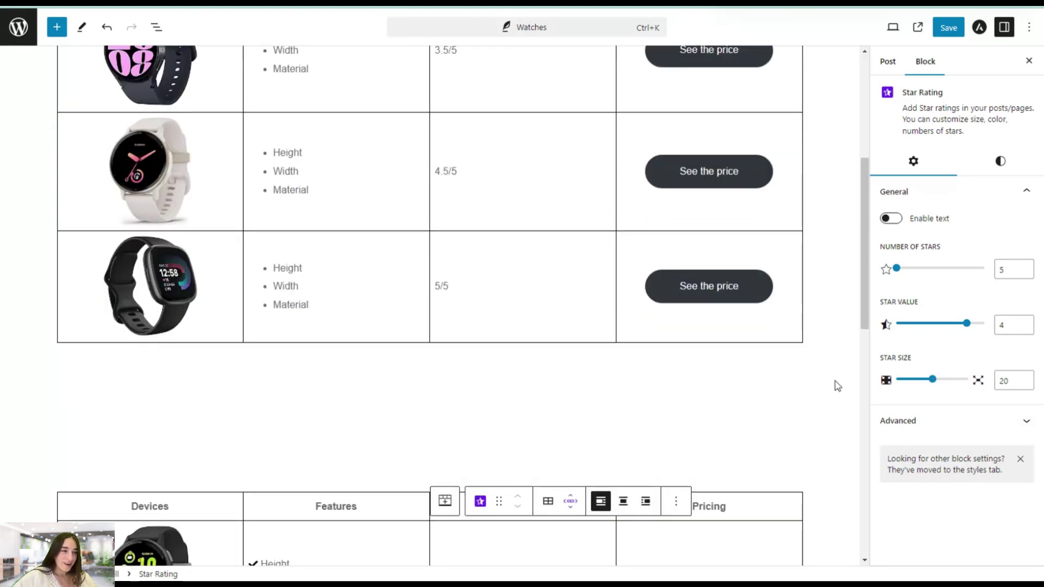
{"action": "scroll", "coordinate": [516, 418], "scroll_direction": "down", "scroll_amount": 3}
{"action": "left_click", "coordinate": [514, 492]}
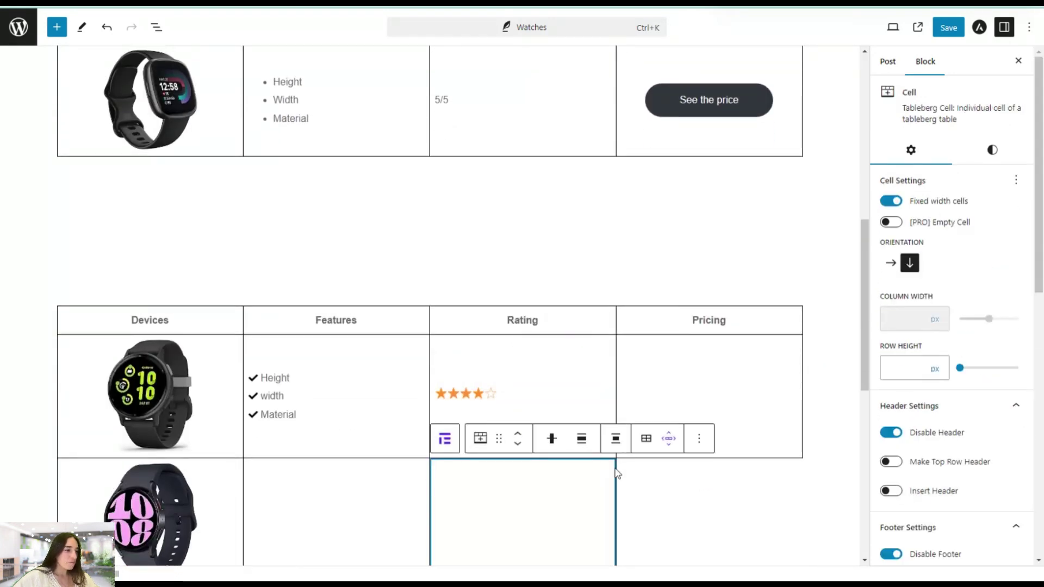
{"action": "left_click", "coordinate": [697, 442]}
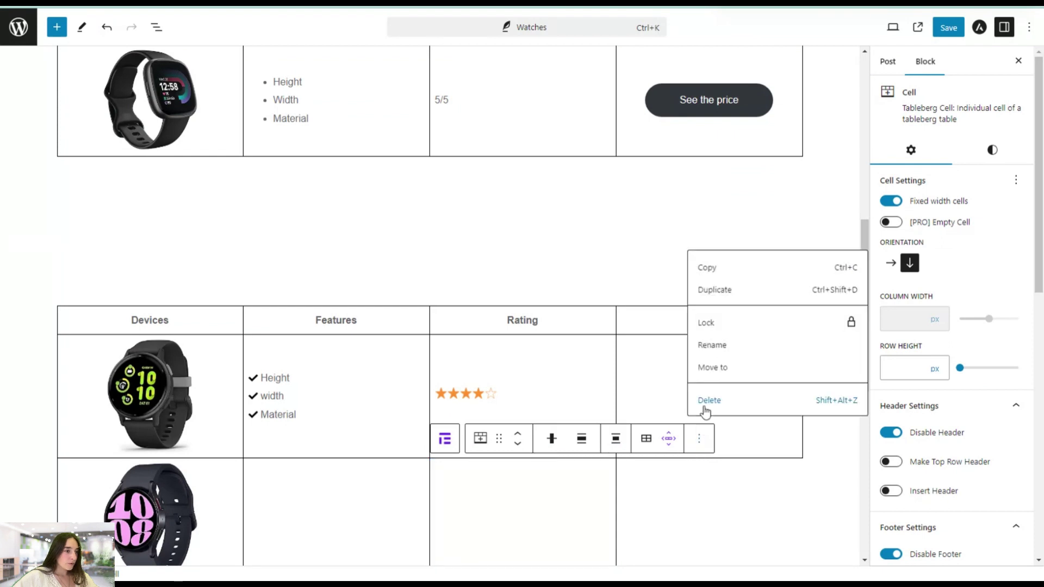
{"action": "left_click", "coordinate": [531, 508]}
{"action": "scroll", "coordinate": [531, 508], "scroll_direction": "down", "scroll_amount": 2}
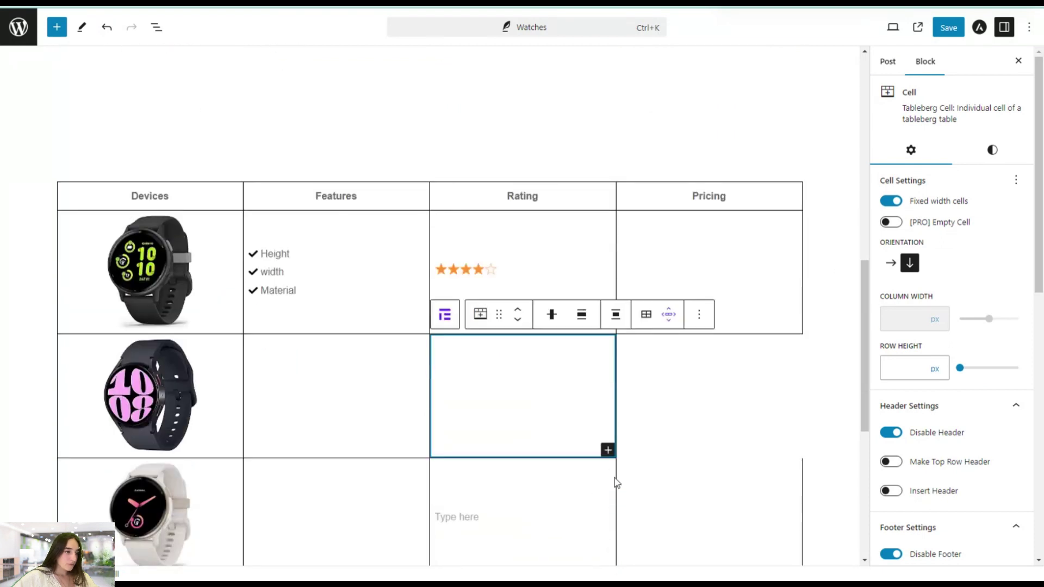
{"action": "left_click", "coordinate": [607, 451]}
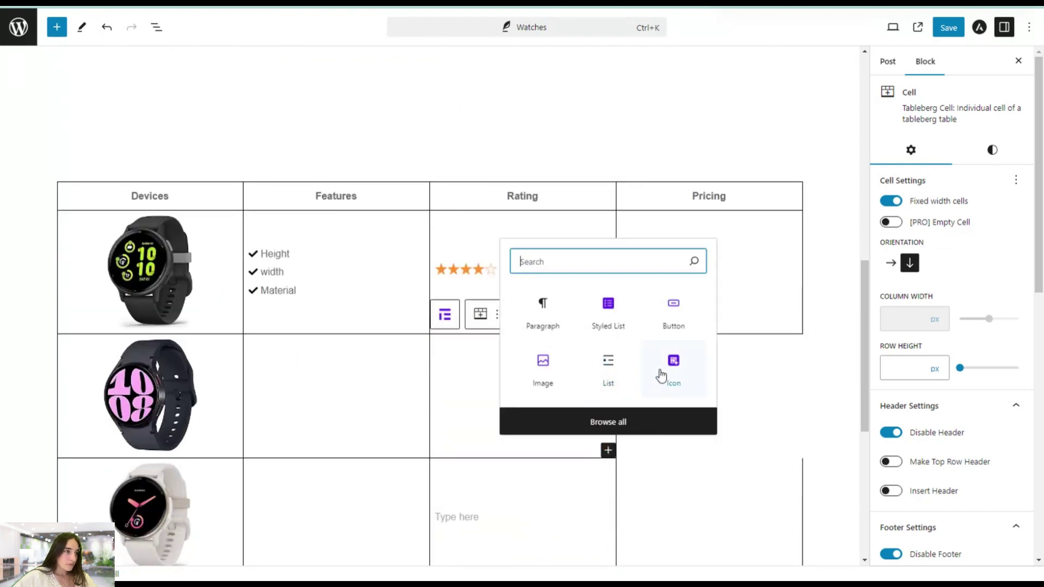
{"action": "type", "text": "star"}
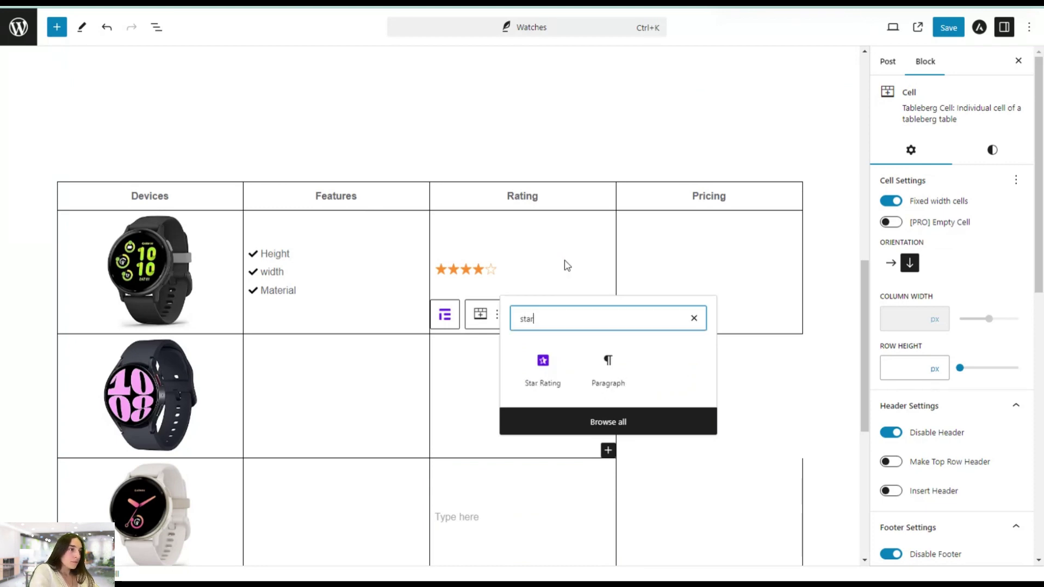
{"action": "left_click", "coordinate": [541, 370]}
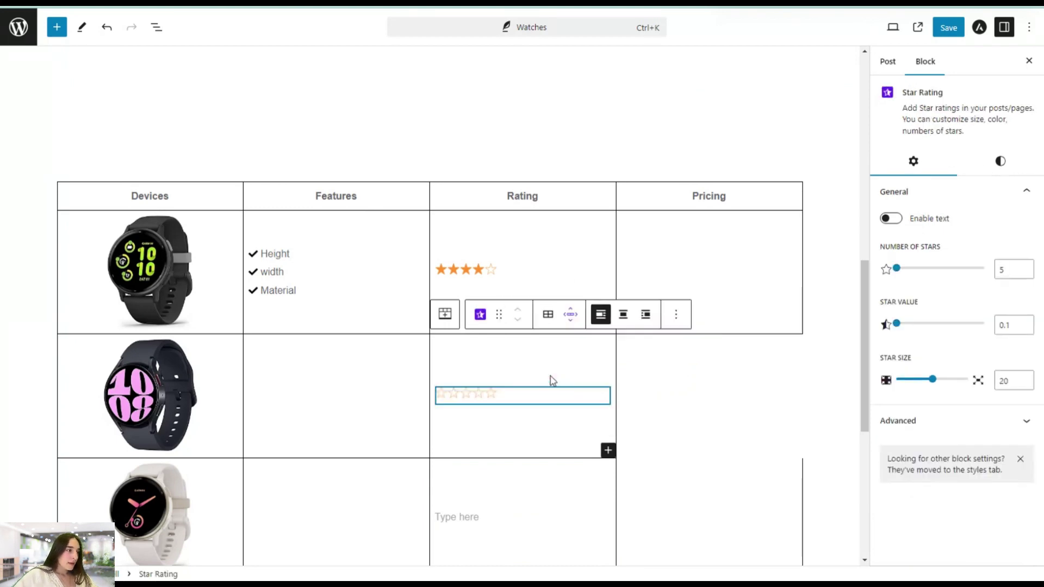
Step: Set the second watch's star value to 3.5, matching its rating in the first table
{"action": "scroll", "coordinate": [549, 375], "scroll_direction": "up", "scroll_amount": 8}
{"action": "scroll", "coordinate": [538, 334], "scroll_direction": "down", "scroll_amount": 8}
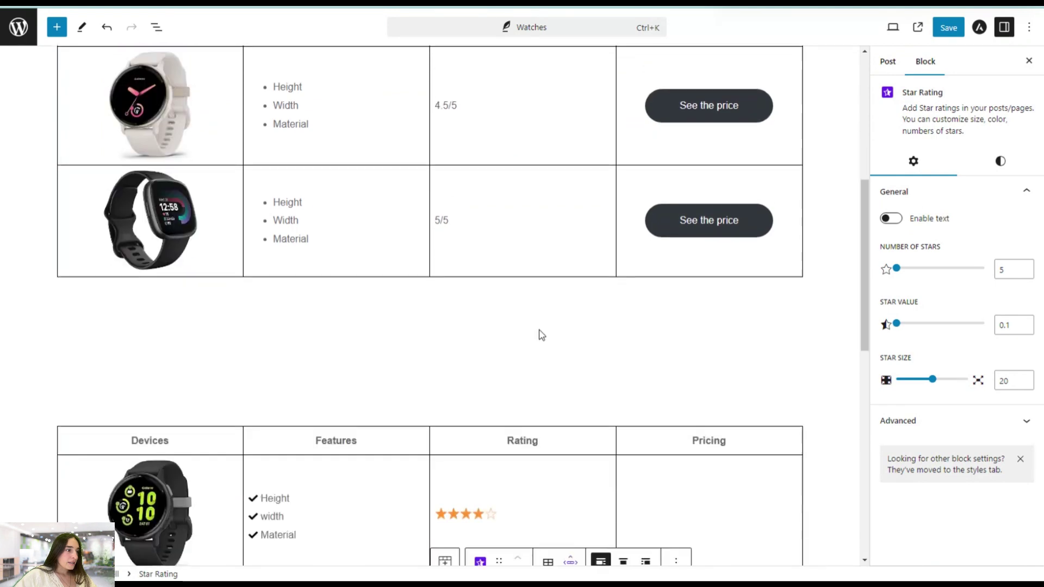
{"action": "double_click", "coordinate": [1000, 325]}
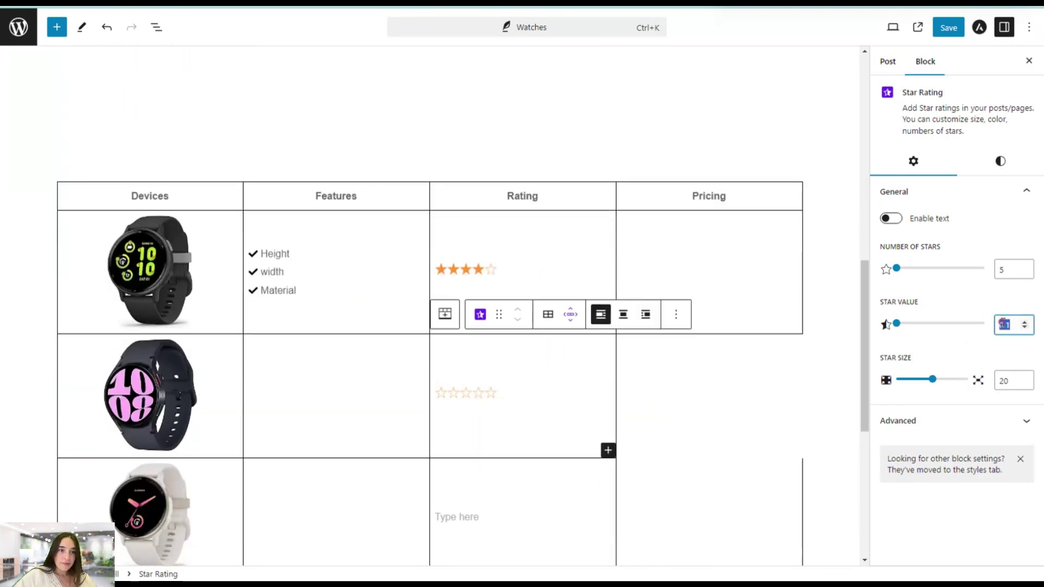
{"action": "type", "text": "3.5"}
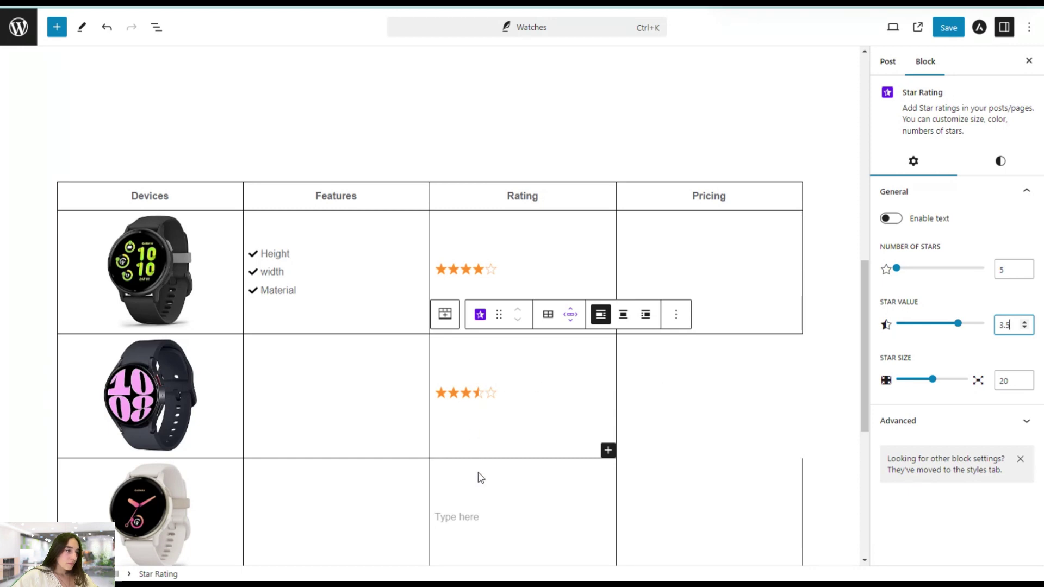
Step: Insert a Star Rating block in the third watch's Rating cell of the second table and set its star value to 4.5
{"action": "left_click", "coordinate": [478, 508]}
{"action": "scroll", "coordinate": [522, 388], "scroll_direction": "up", "scroll_amount": 15}
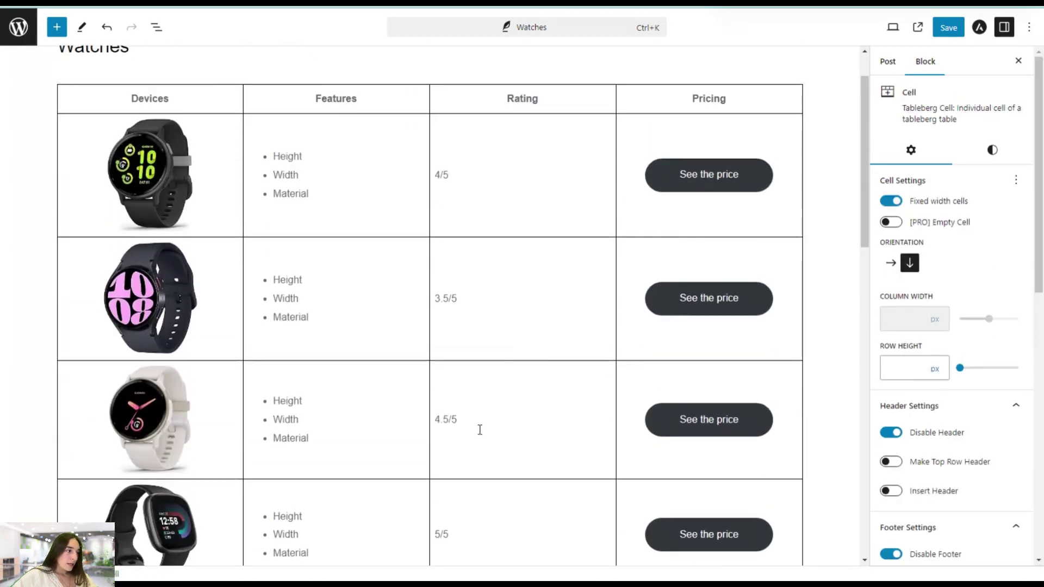
{"action": "scroll", "coordinate": [480, 430], "scroll_direction": "down", "scroll_amount": 15}
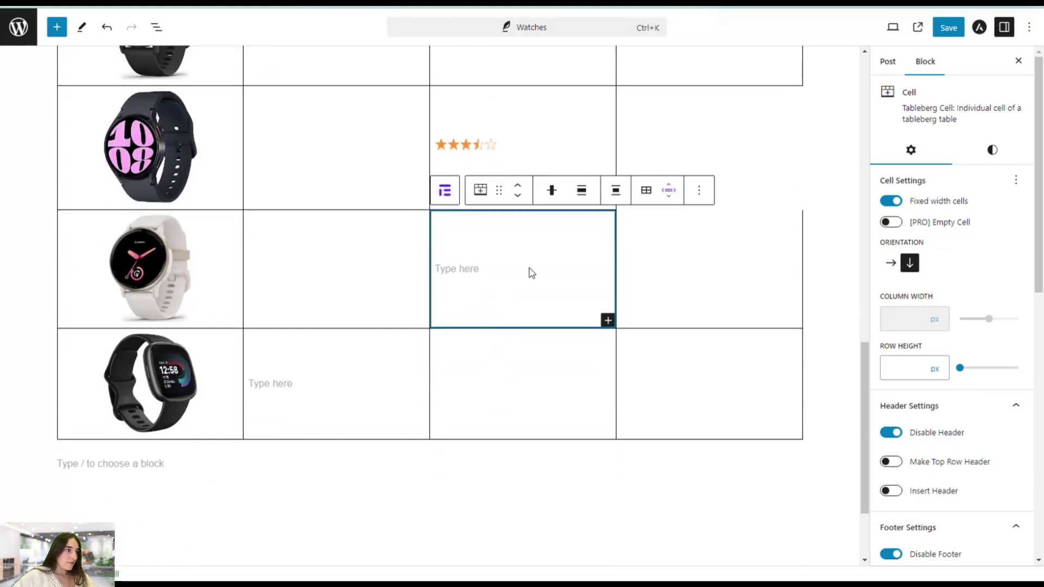
{"action": "left_click", "coordinate": [608, 319]}
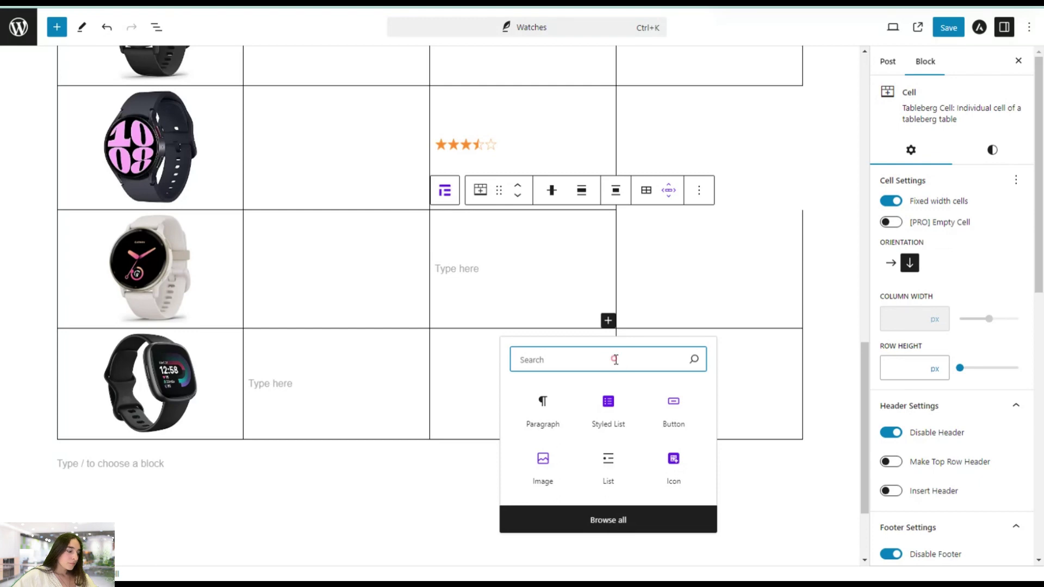
{"action": "type", "text": "sta"}
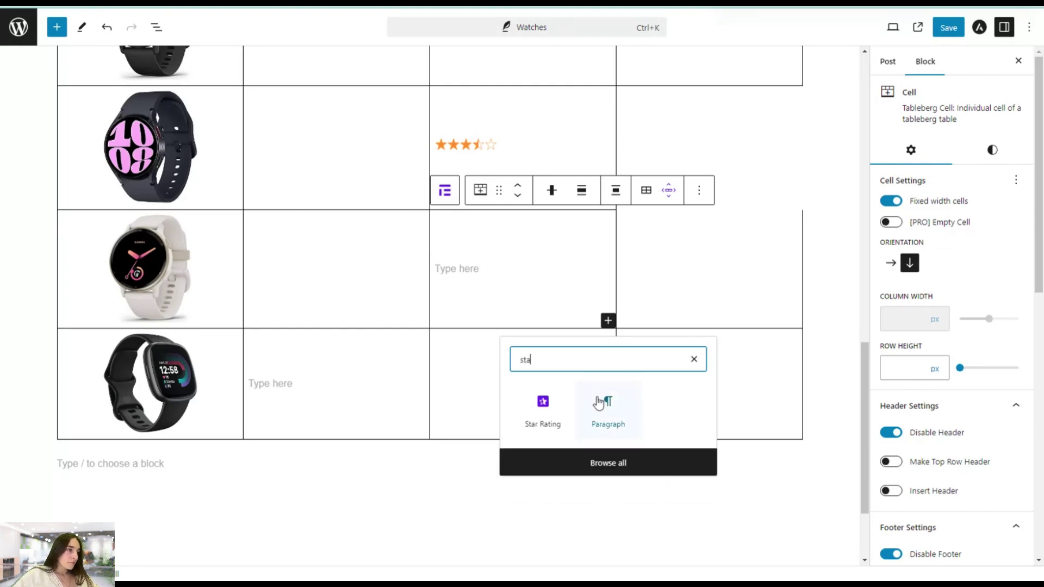
{"action": "left_click", "coordinate": [543, 408]}
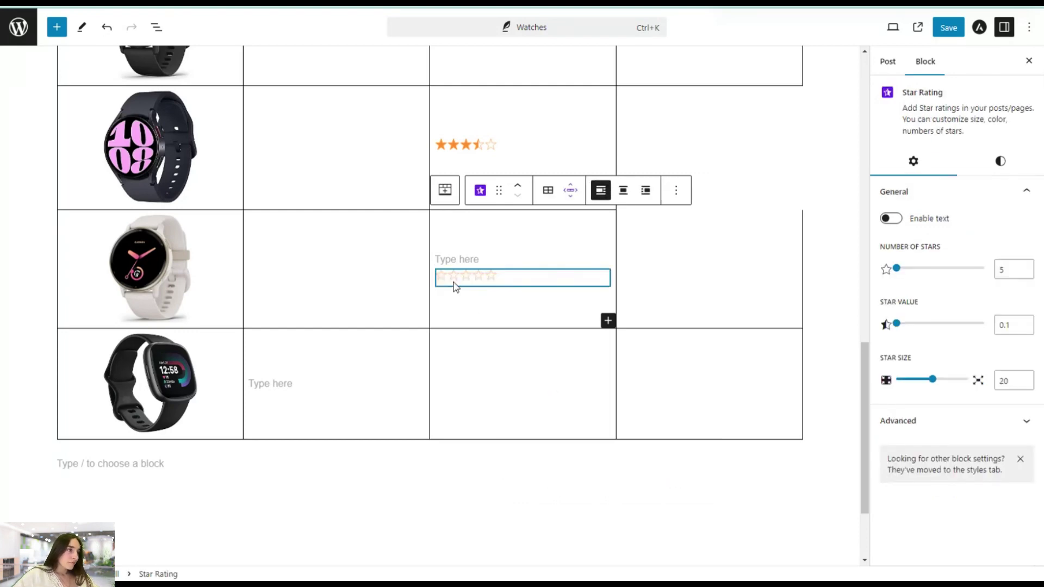
{"action": "double_click", "coordinate": [1006, 330]}
{"action": "type", "text": "4.5"}
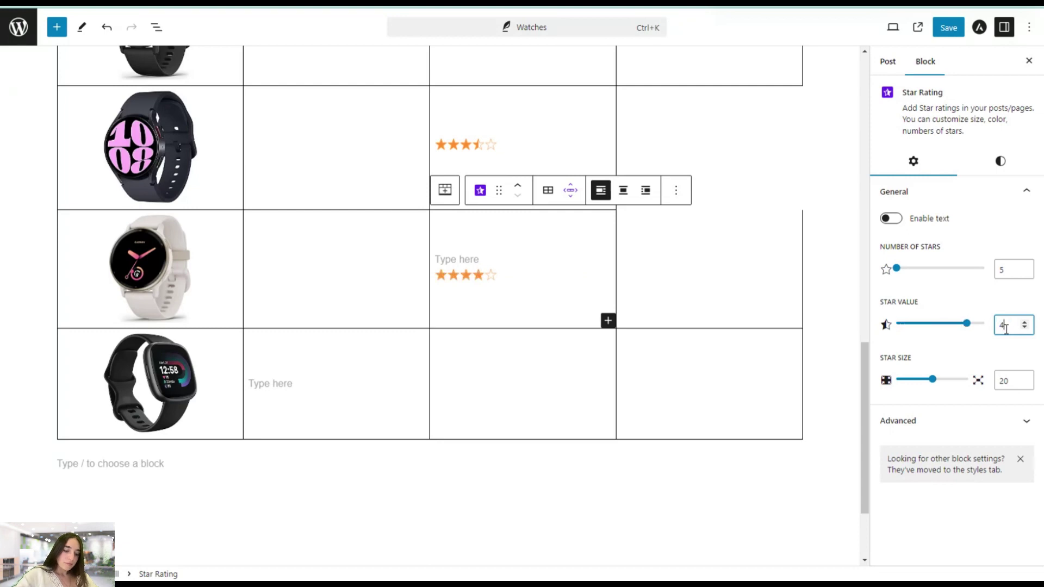
Step: Insert a Star Rating block in the fourth watch's Rating cell of the second table and set its star value to 5
{"action": "left_click", "coordinate": [544, 364]}
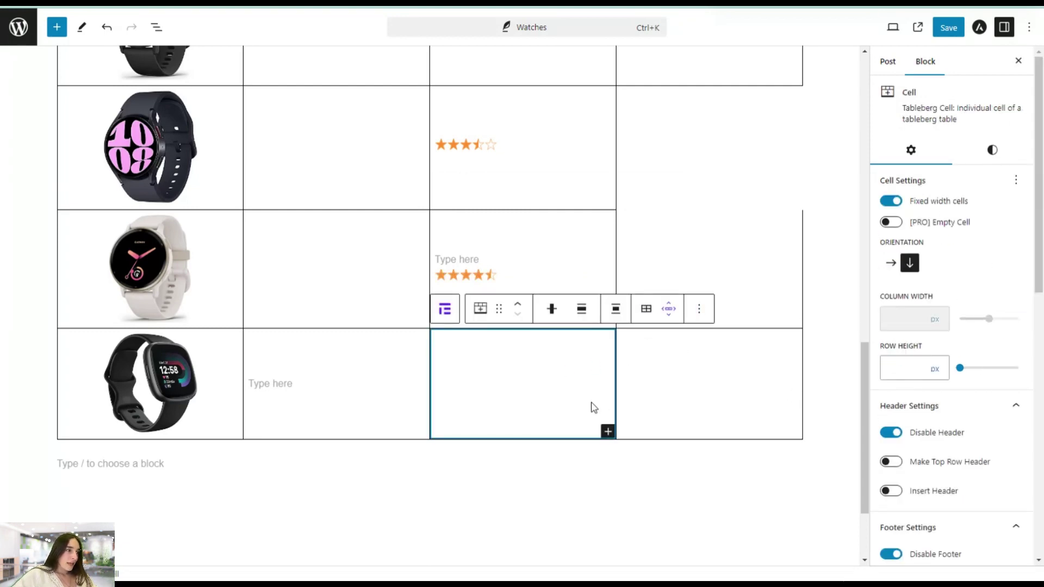
{"action": "left_click", "coordinate": [607, 431]}
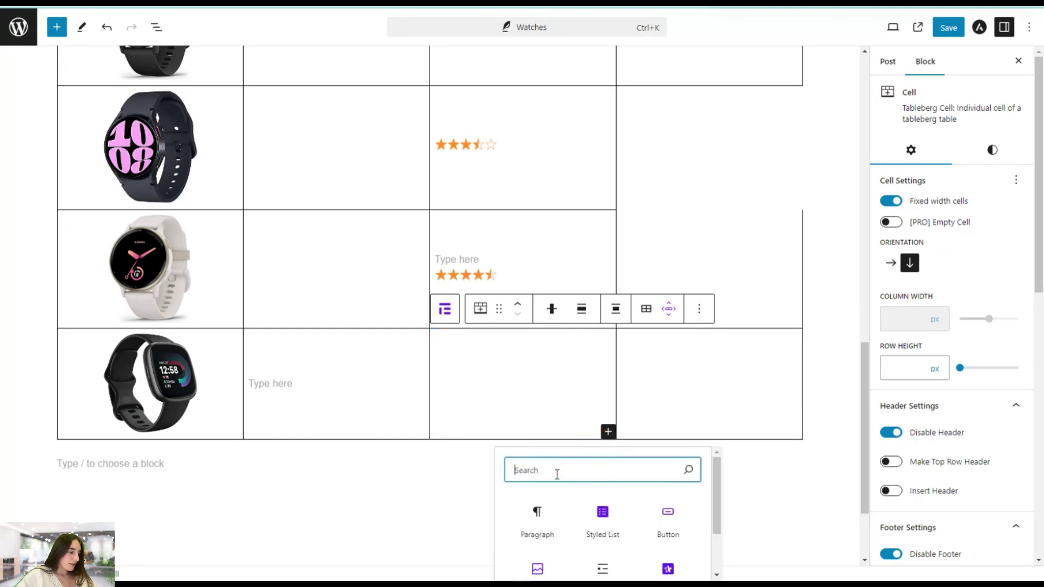
{"action": "type", "text": "star"}
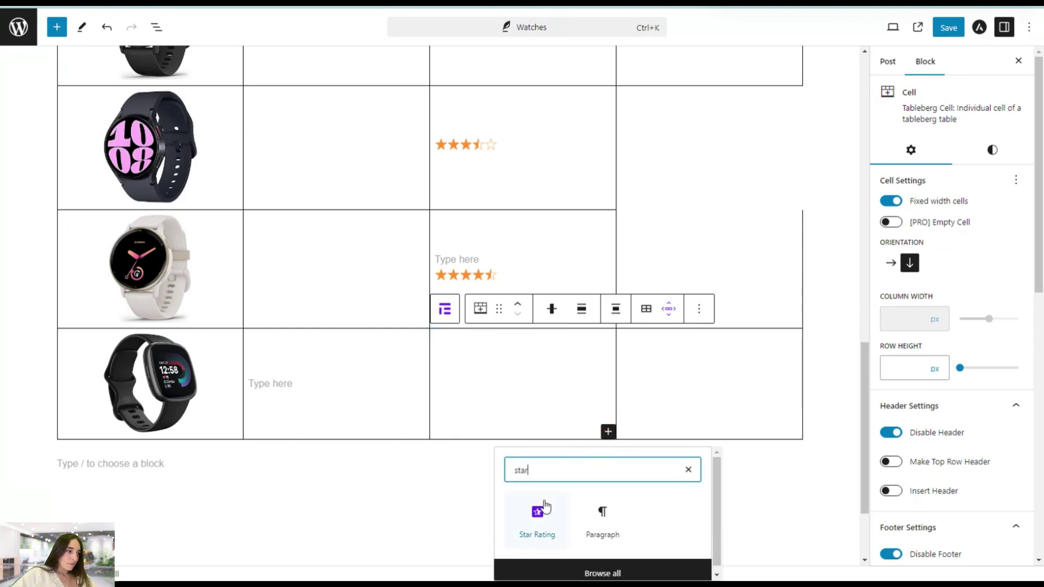
{"action": "left_click", "coordinate": [545, 507]}
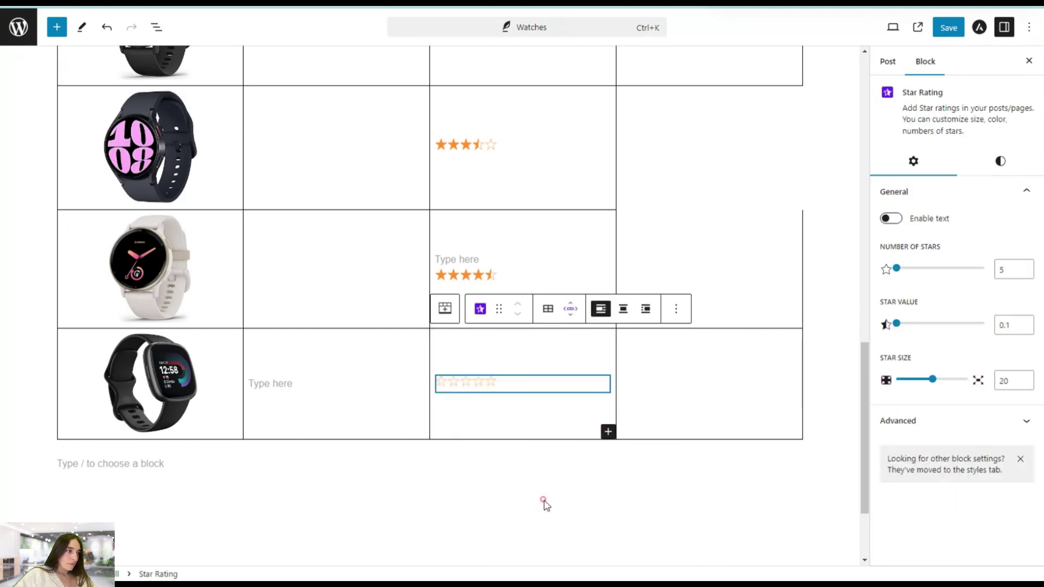
{"action": "double_click", "coordinate": [1004, 324]}
{"action": "type", "text": "5"}
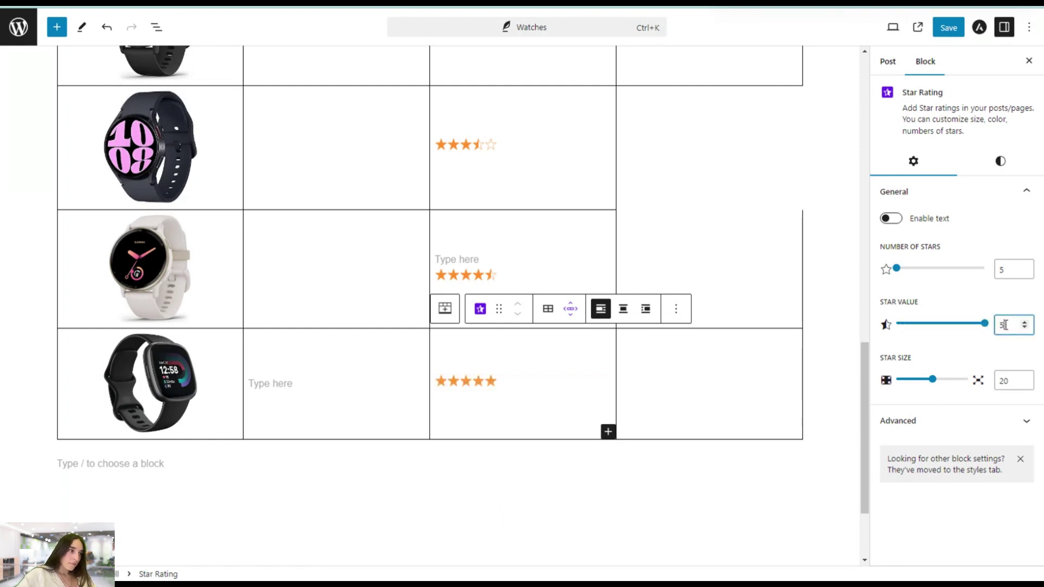
Step: Delete the empty paragraph above the star rating in the third watch's Rating cell
{"action": "left_click", "coordinate": [591, 368]}
{"action": "left_click", "coordinate": [530, 256]}
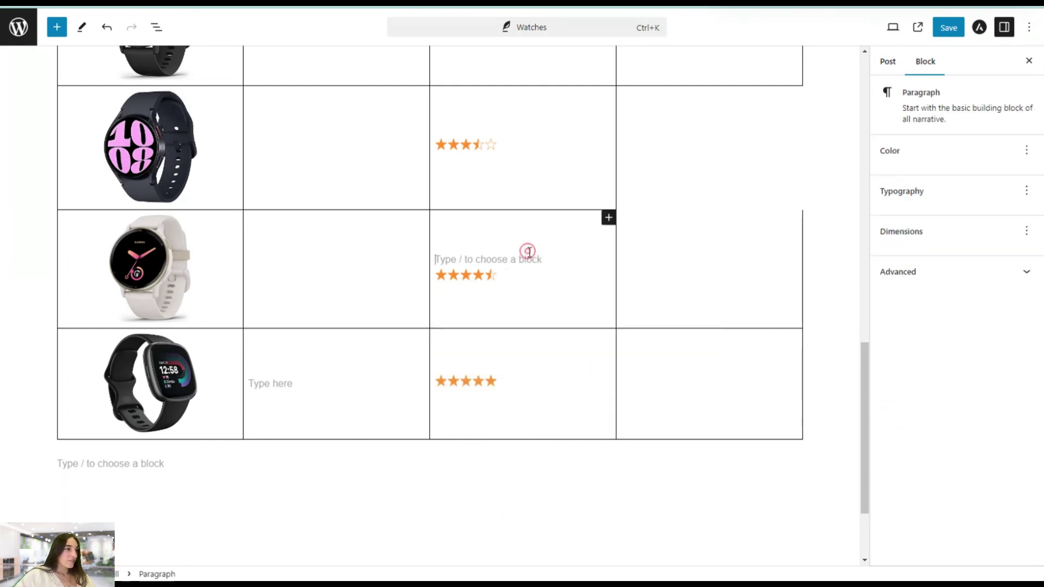
{"action": "key", "text": "BackSpace"}
{"action": "scroll", "coordinate": [552, 356], "scroll_direction": "up", "scroll_amount": 5}
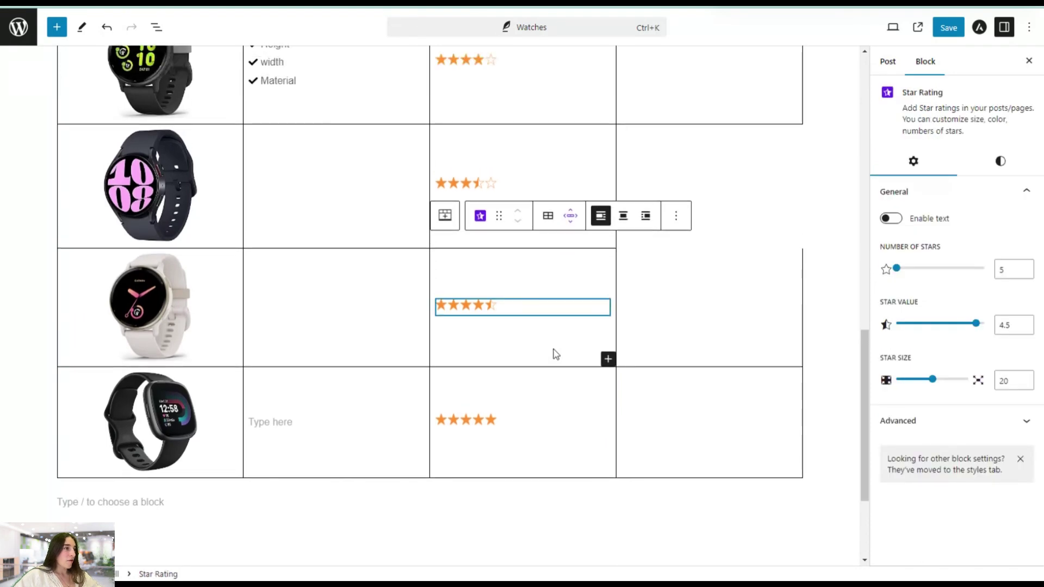
{"action": "scroll", "coordinate": [526, 363], "scroll_direction": "down", "scroll_amount": 5}
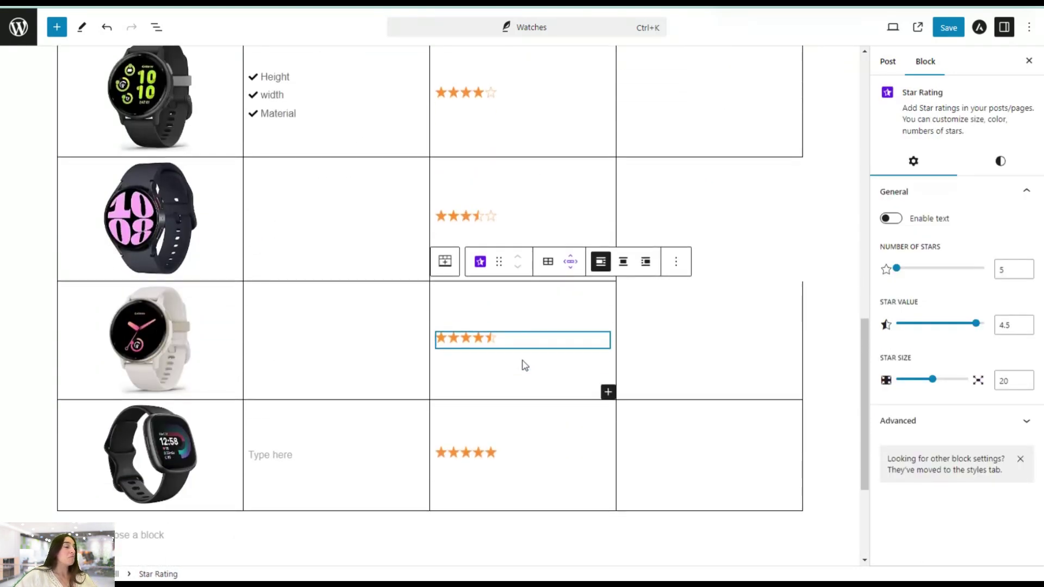
{"action": "scroll", "coordinate": [561, 293], "scroll_direction": "up", "scroll_amount": 4}
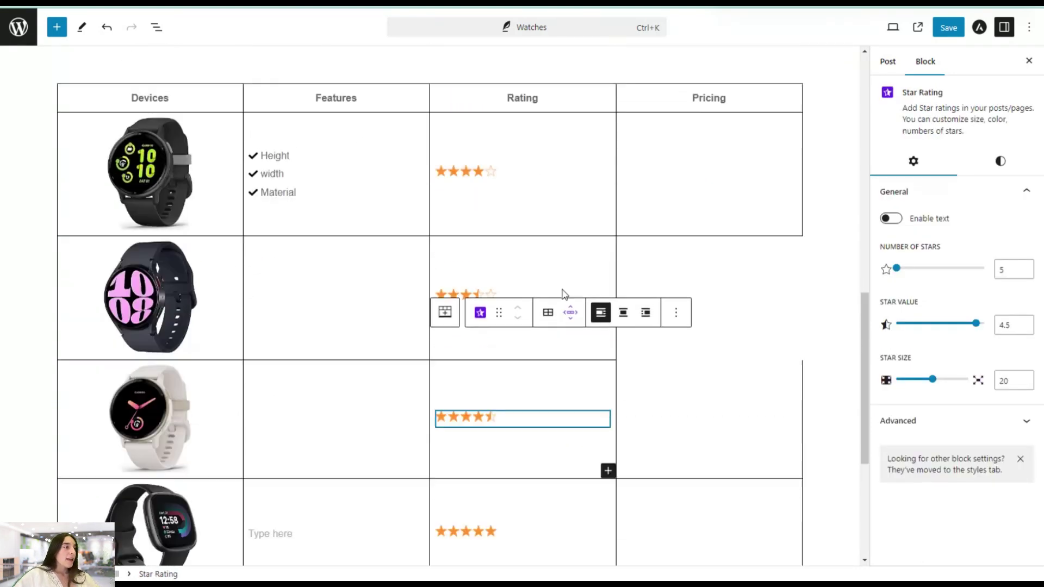
Step: Insert a Button block in the first watch's Pricing cell of the second table
{"action": "left_click", "coordinate": [645, 297]}
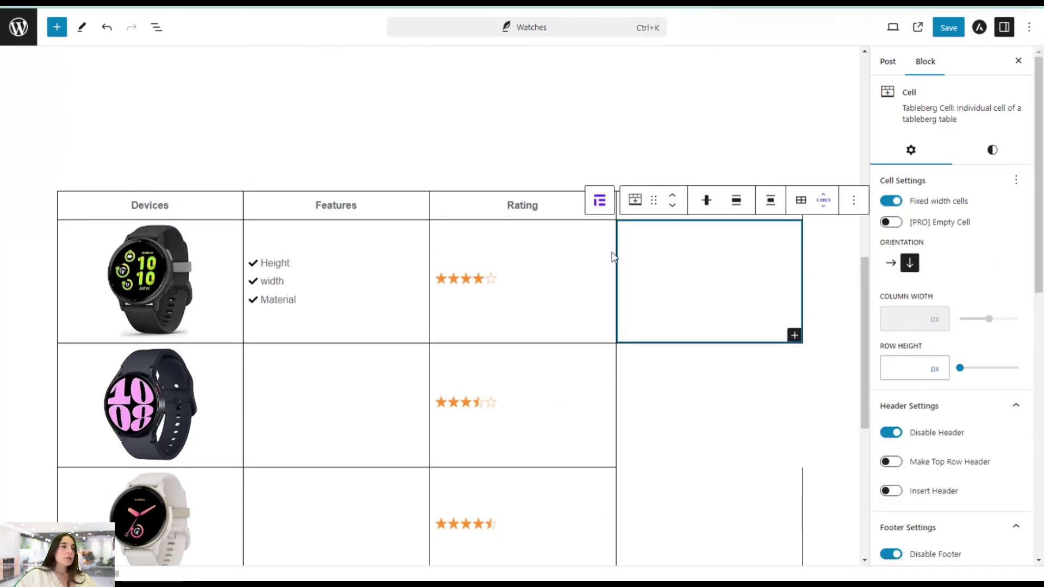
{"action": "left_click", "coordinate": [646, 150]}
{"action": "left_click", "coordinate": [719, 289]}
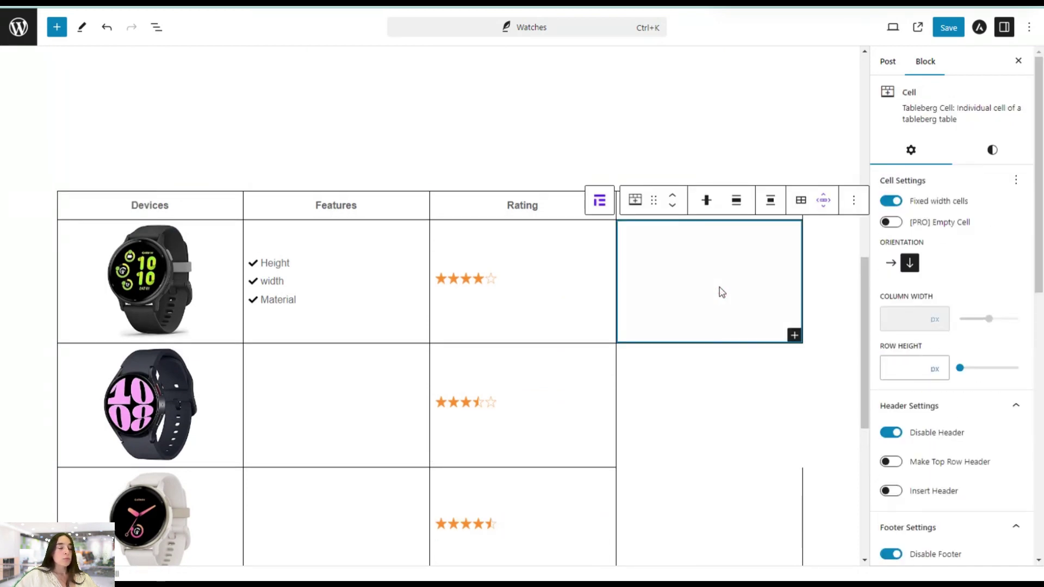
{"action": "left_click", "coordinate": [794, 335]}
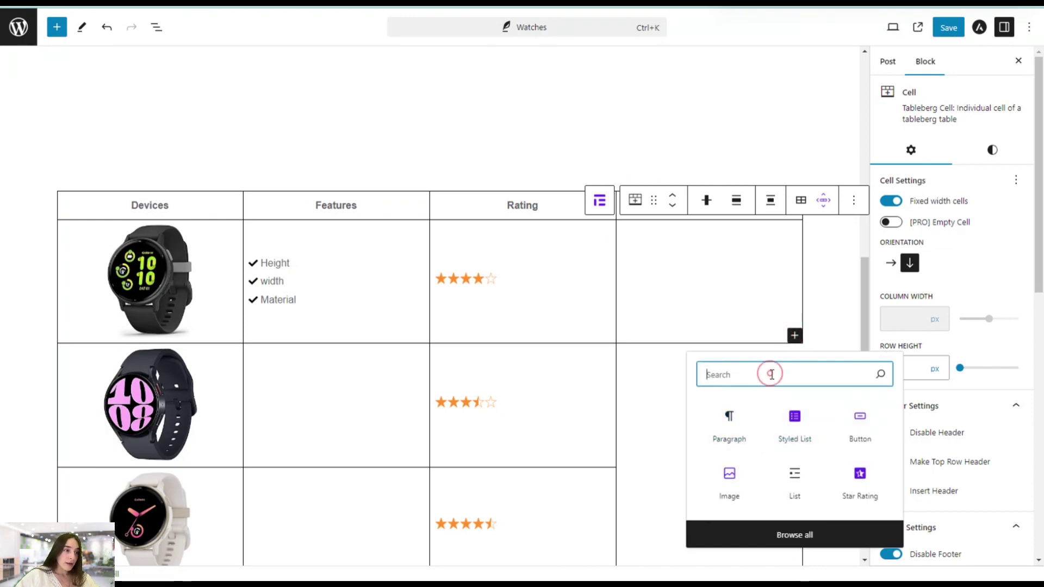
{"action": "type", "text": "butt"}
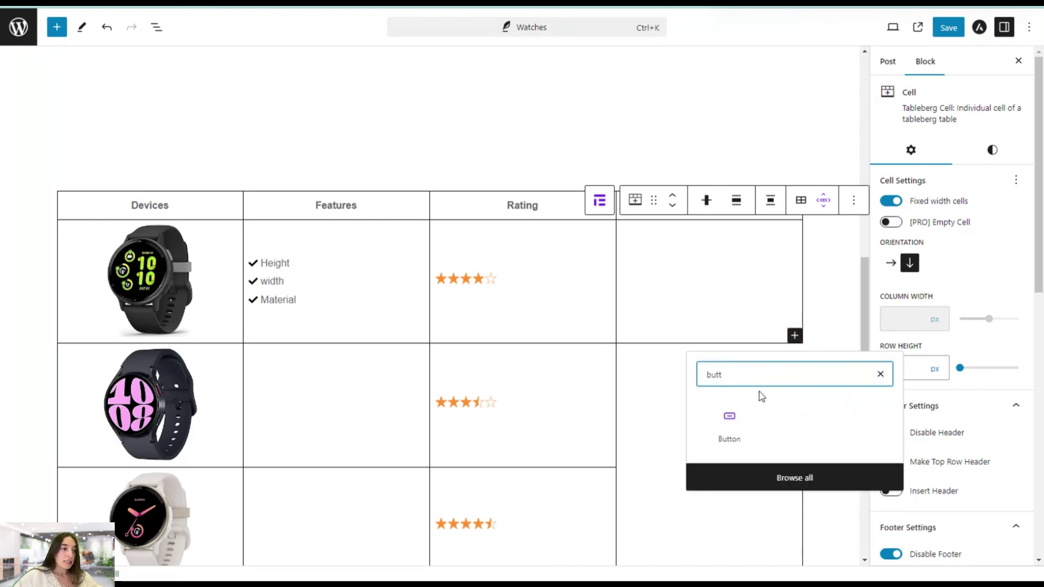
{"action": "left_click", "coordinate": [729, 421]}
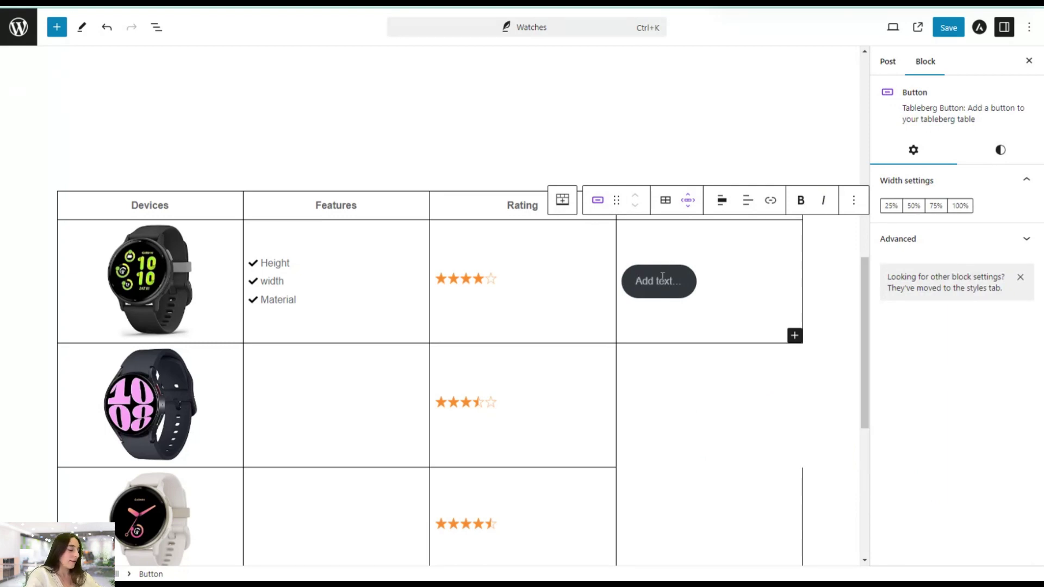
Step: Label the new button in the first watch's Pricing cell "See Price on Amazon"
{"action": "type", "text": "See"}
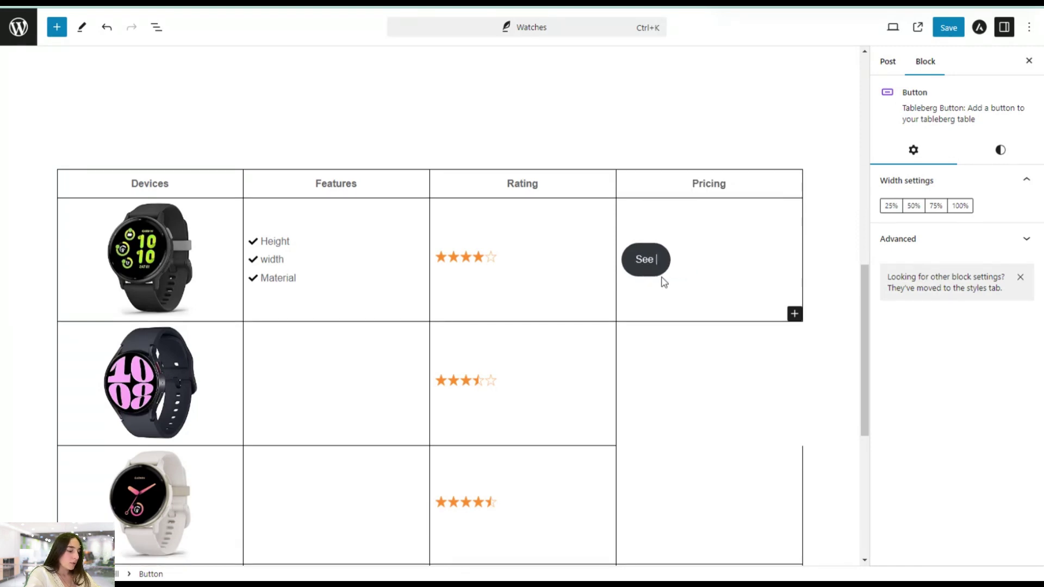
{"action": "type", "text": " Price on"}
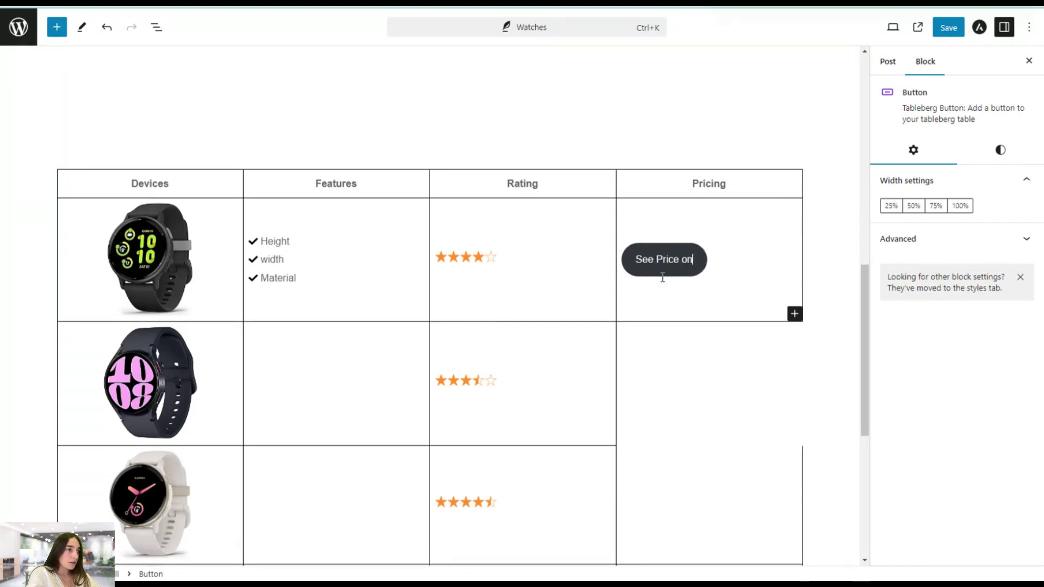
{"action": "type", "text": " Amaz"}
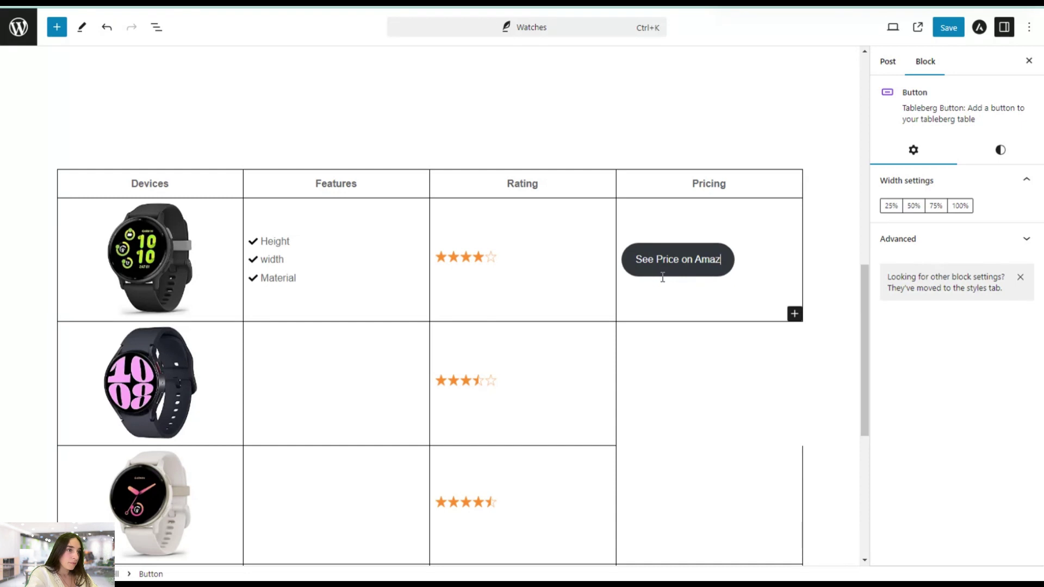
{"action": "type", "text": "on"}
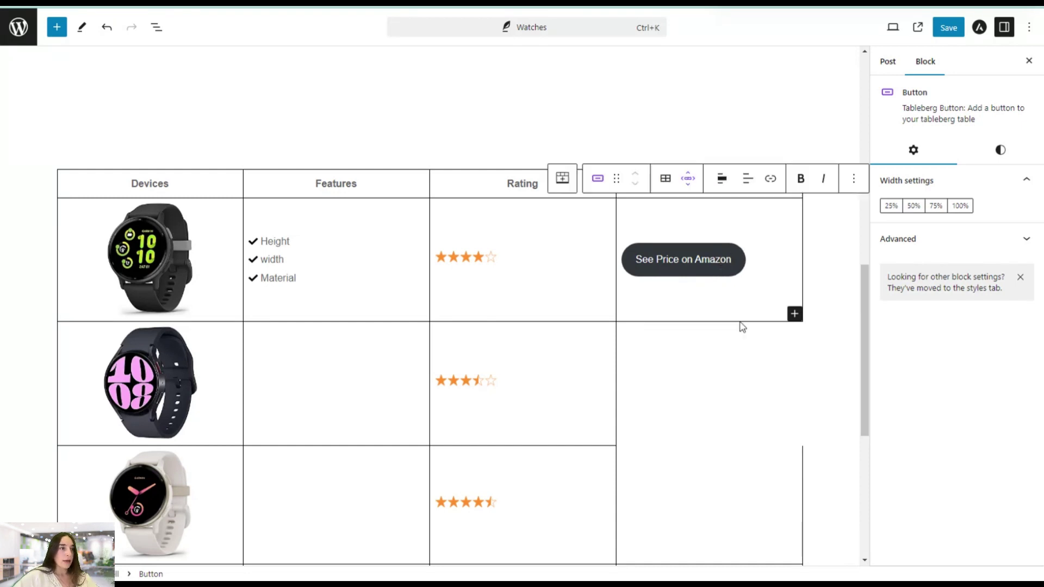
Step: Align the "See Price on Amazon" button to the center of its cell
{"action": "left_click", "coordinate": [740, 320]}
{"action": "left_click", "coordinate": [705, 263]}
{"action": "left_click", "coordinate": [728, 186]}
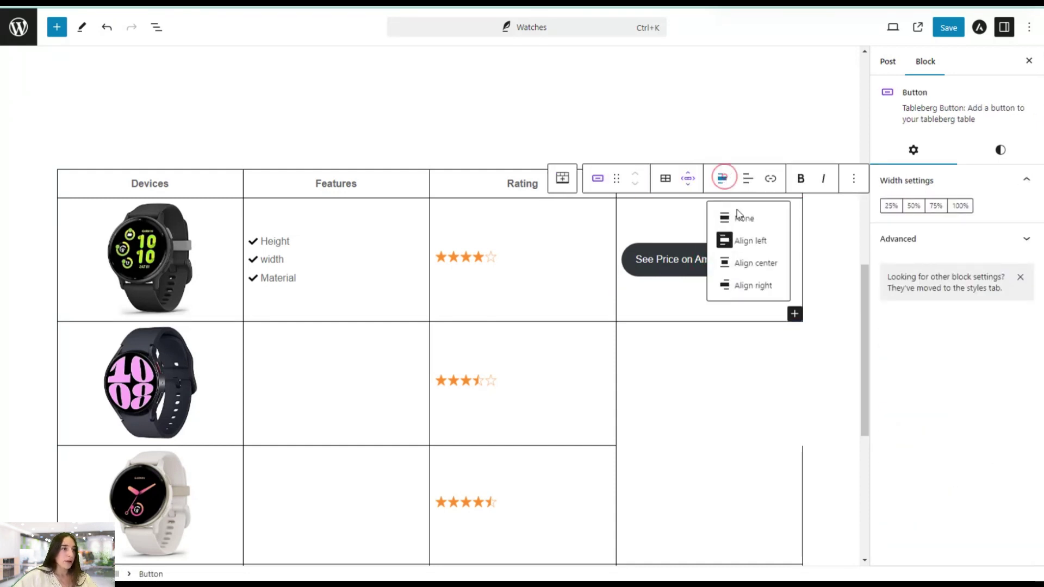
{"action": "left_click", "coordinate": [750, 263]}
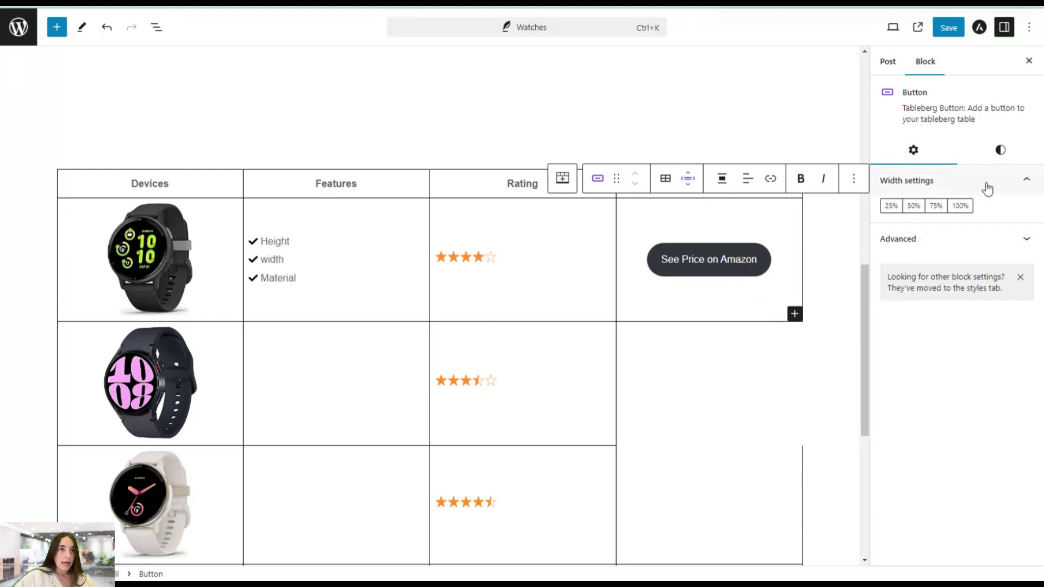
Step: Set the text color of the "See Price on Amazon" button to White (#FFFFFF)
{"action": "left_click", "coordinate": [996, 151]}
{"action": "left_click", "coordinate": [908, 211]}
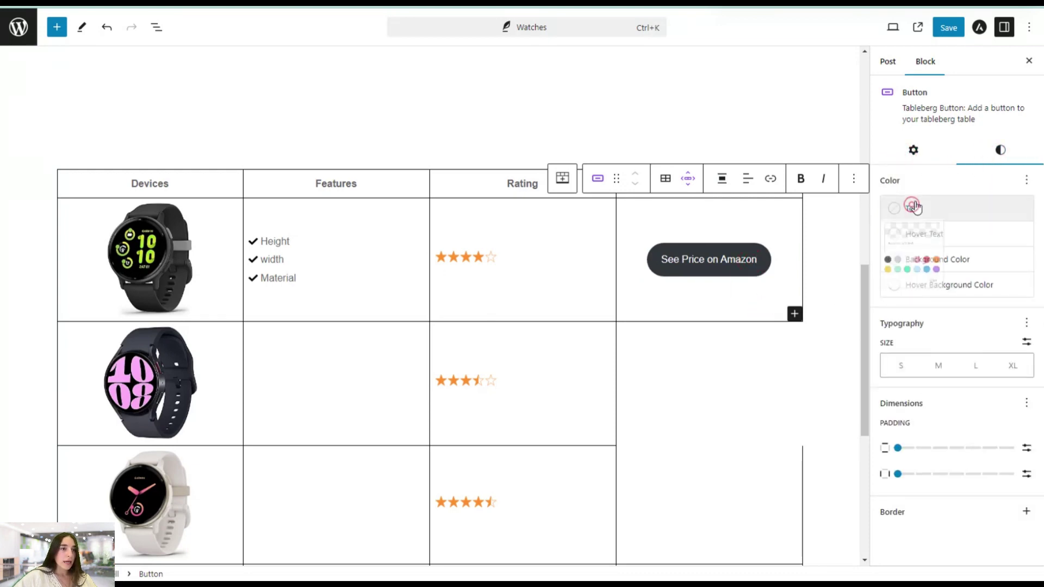
{"action": "left_click", "coordinate": [948, 333]}
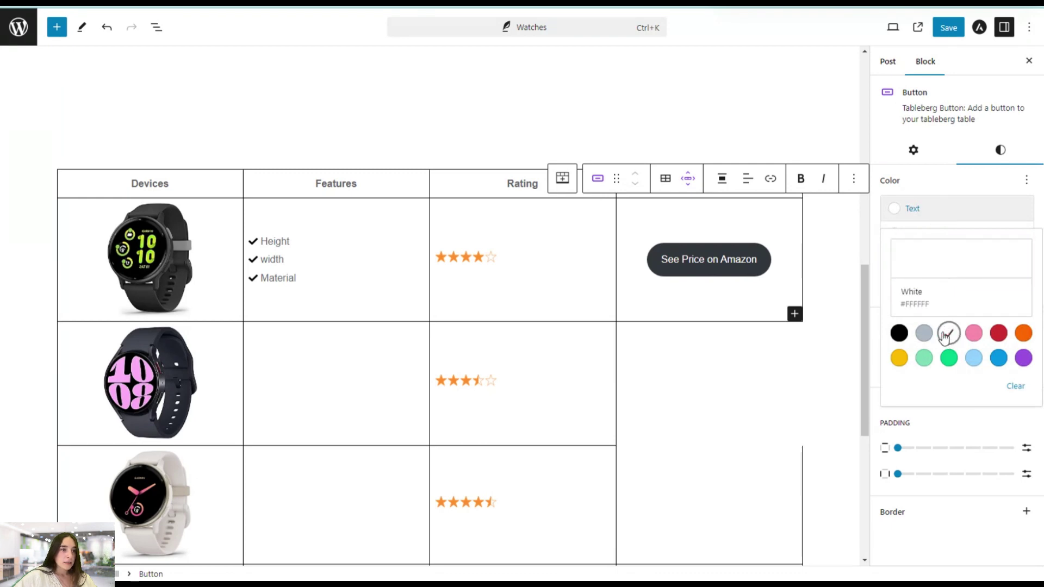
{"action": "left_click", "coordinate": [901, 205]}
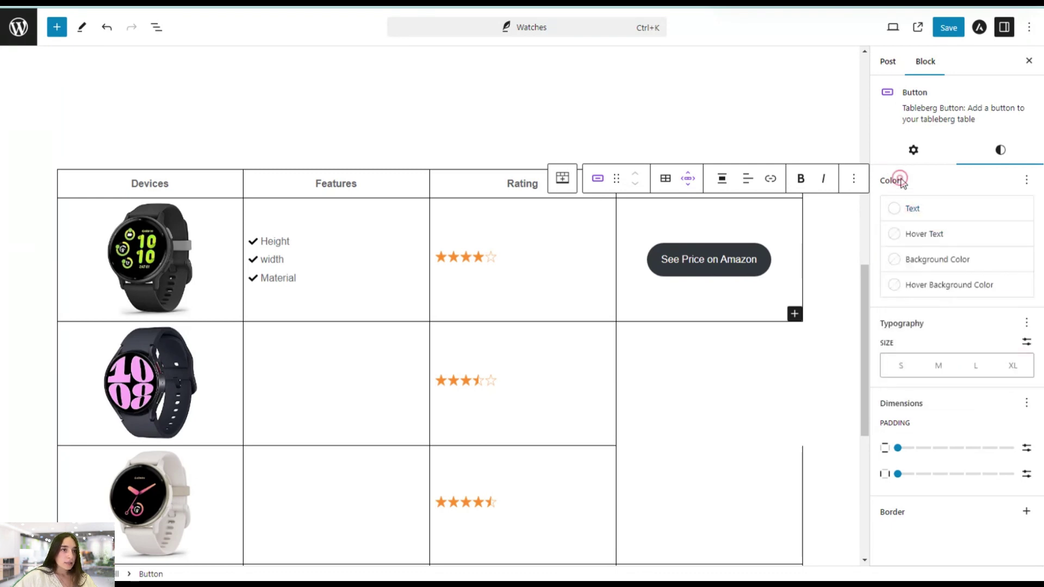
Step: Set the button's hover text color to Cyan bluish gray (#ABB8C3) and preview it on the button
{"action": "left_click", "coordinate": [920, 235]}
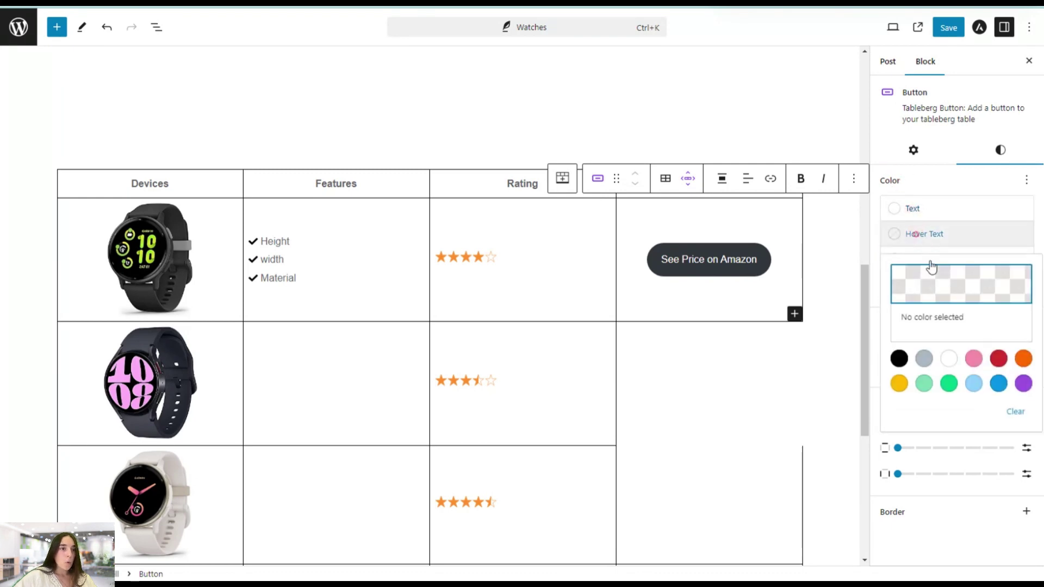
{"action": "left_click", "coordinate": [924, 358]}
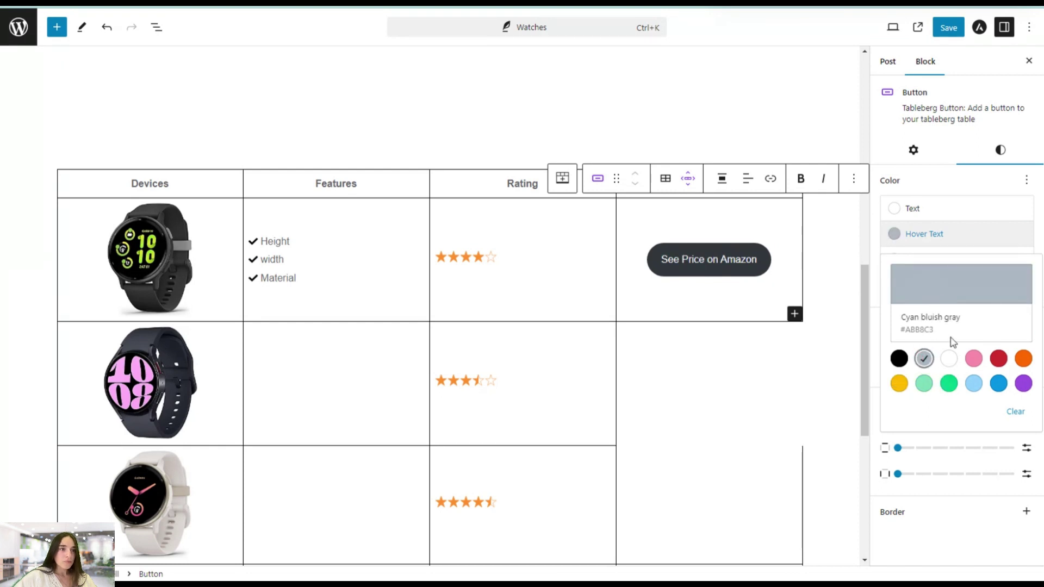
{"action": "left_click", "coordinate": [873, 213]}
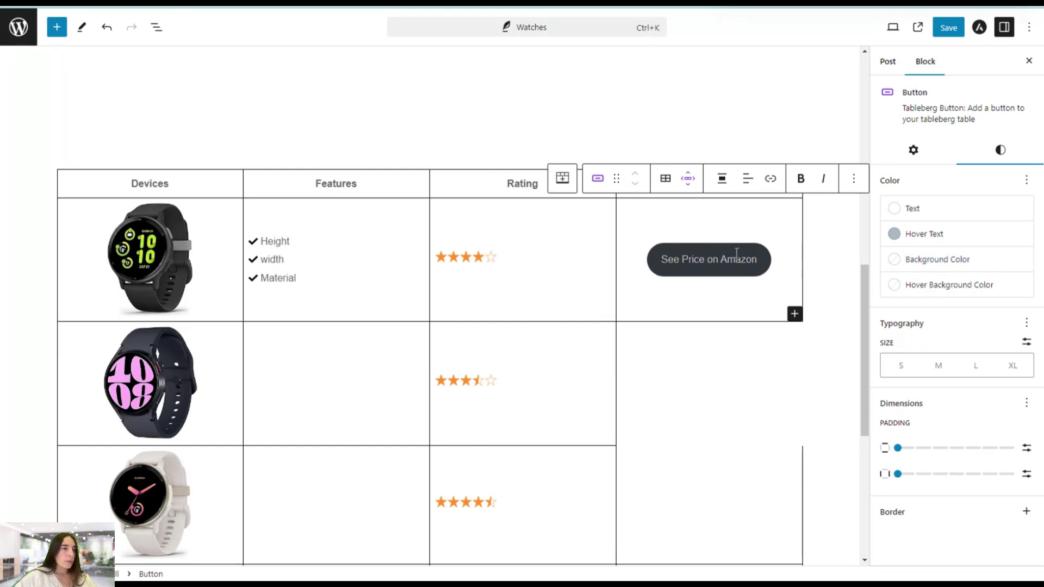
Step: Set the button's hover background color to the linear light gray to bluish gray preset gradient at 135°
{"action": "left_click", "coordinate": [914, 285]}
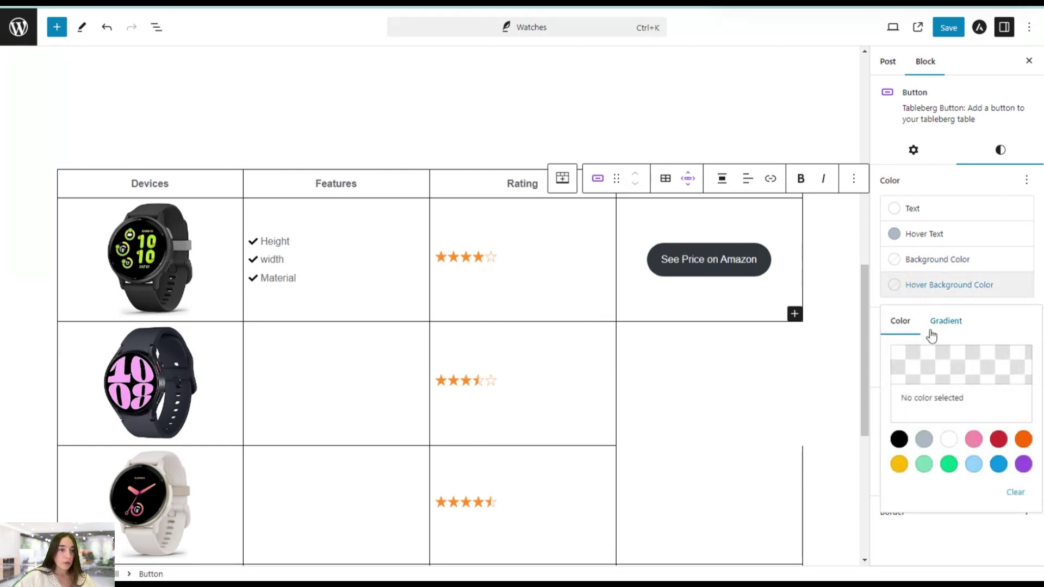
{"action": "left_click", "coordinate": [928, 444]}
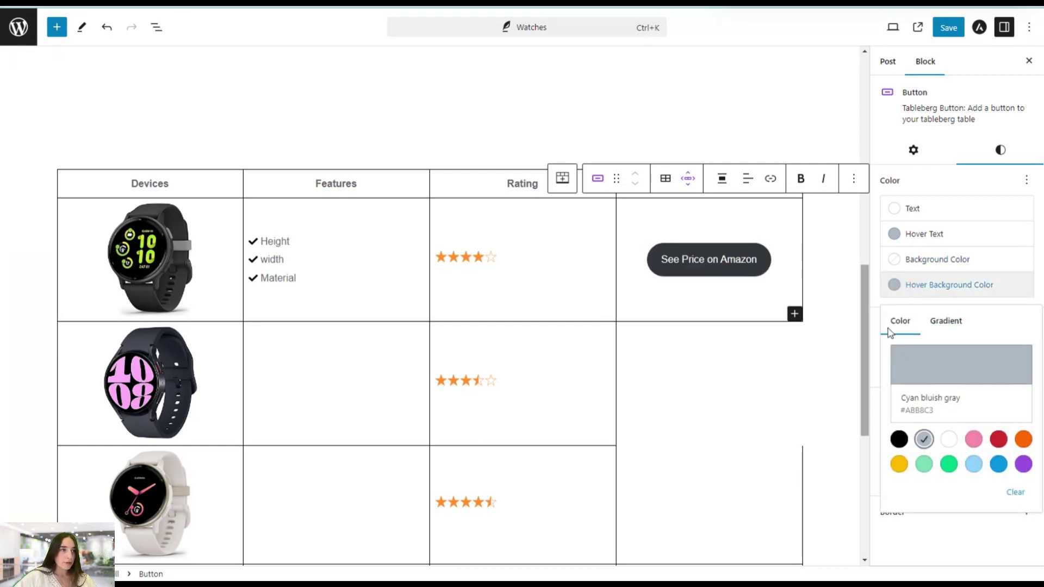
{"action": "left_click", "coordinate": [898, 438]}
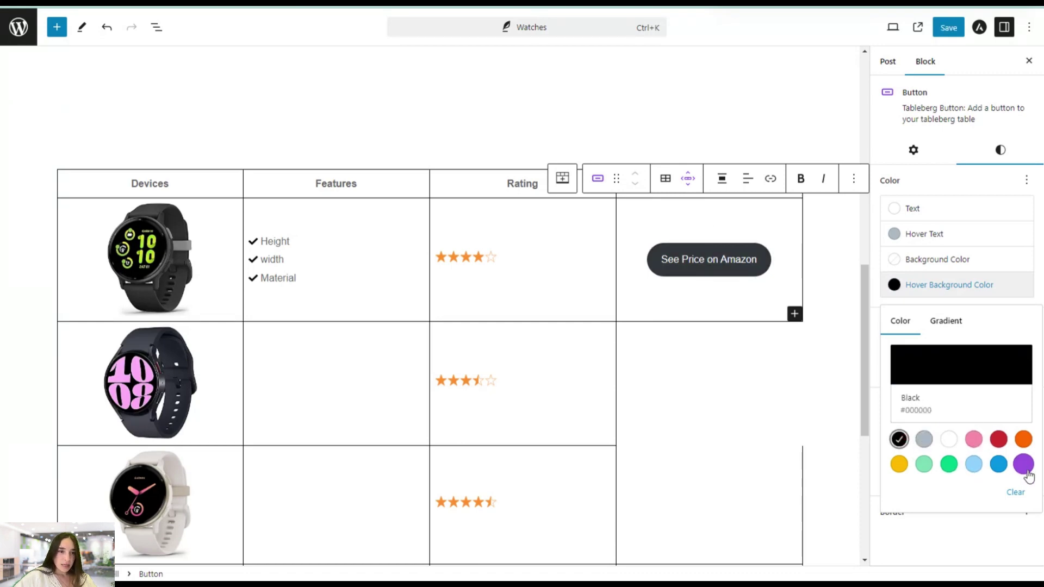
{"action": "left_click", "coordinate": [943, 323]}
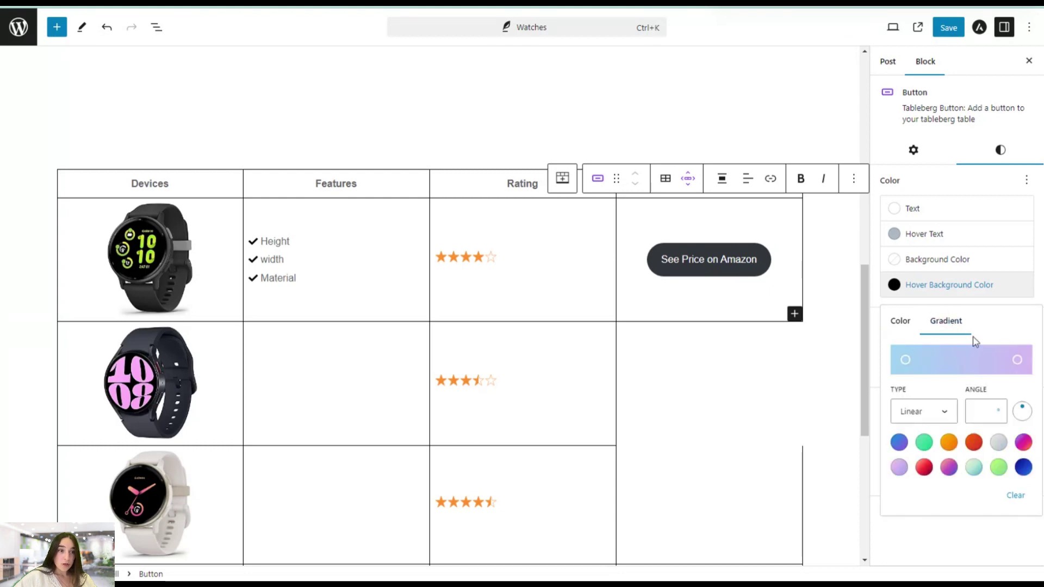
{"action": "left_click", "coordinate": [999, 442]}
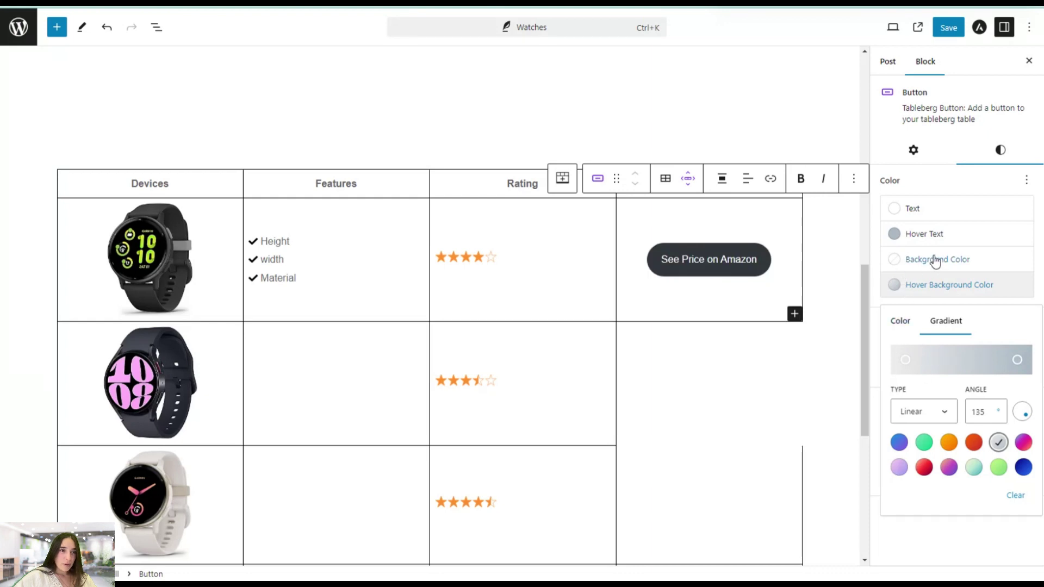
Step: Change the button's hover text color to Black (#000000) and reselect the button to check its hover look
{"action": "left_click", "coordinate": [927, 234]}
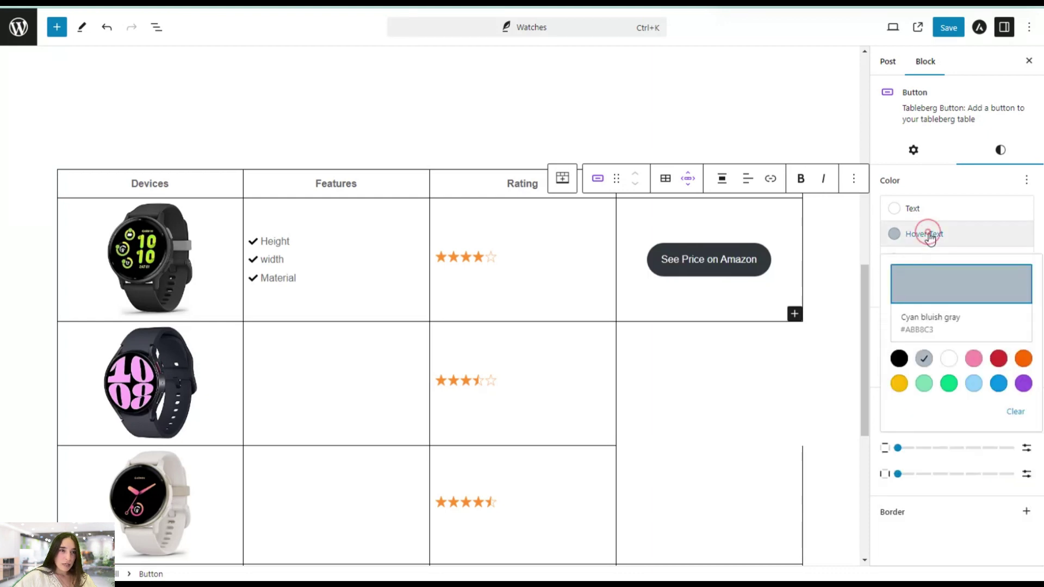
{"action": "left_click", "coordinate": [899, 358]}
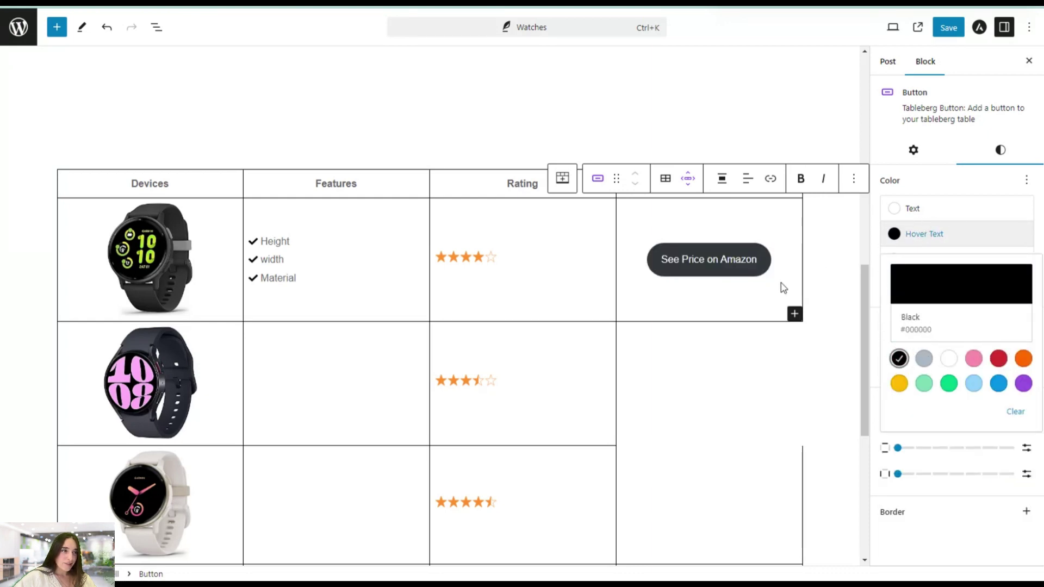
{"action": "left_click", "coordinate": [733, 296]}
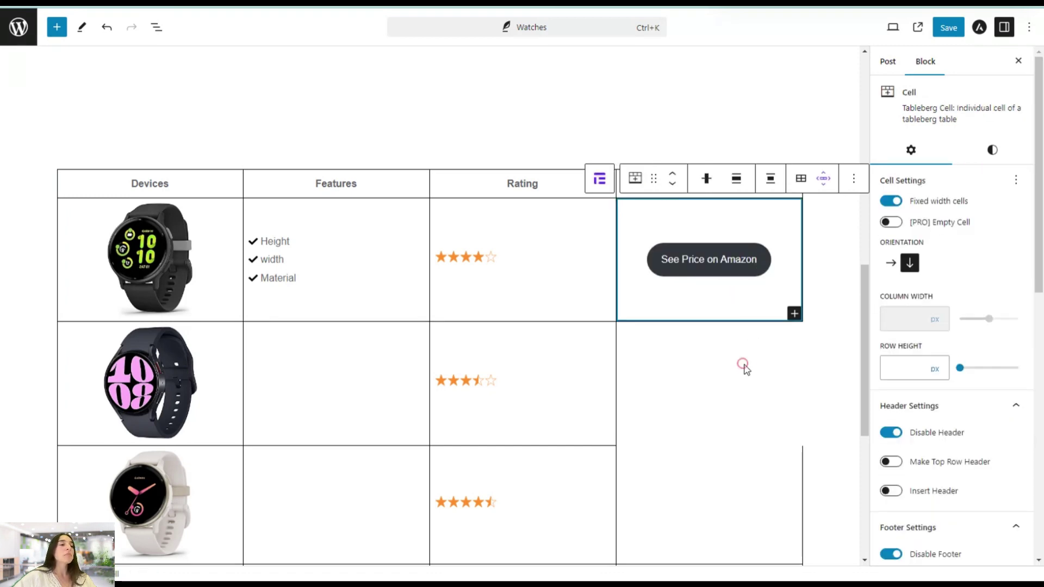
{"action": "left_click", "coordinate": [748, 294]}
{"action": "left_click", "coordinate": [758, 270]}
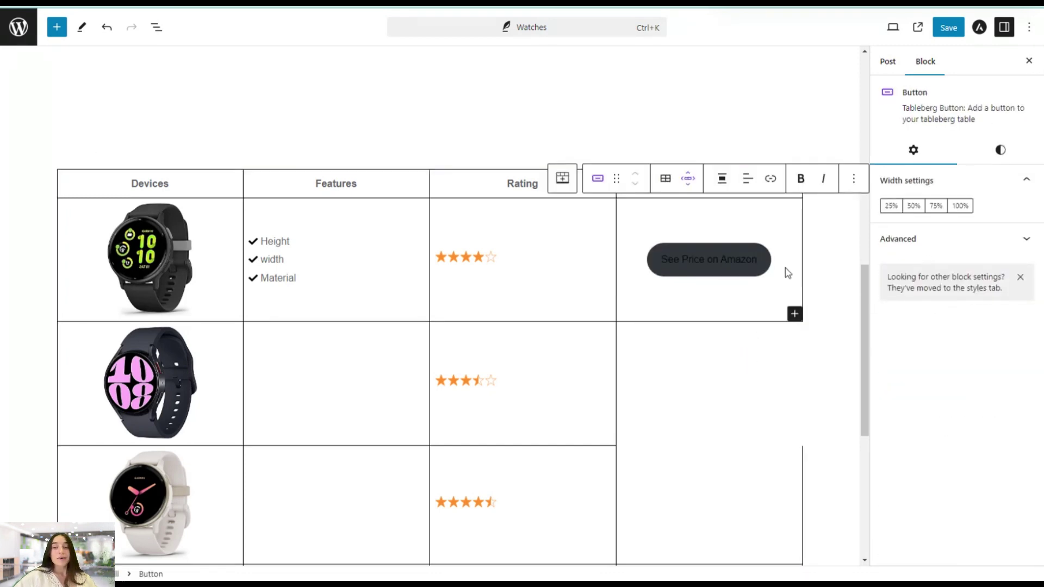
Step: Add an Icon block below the "See Price on Amazon" button in the first watch's Pricing cell
{"action": "left_click", "coordinate": [625, 332]}
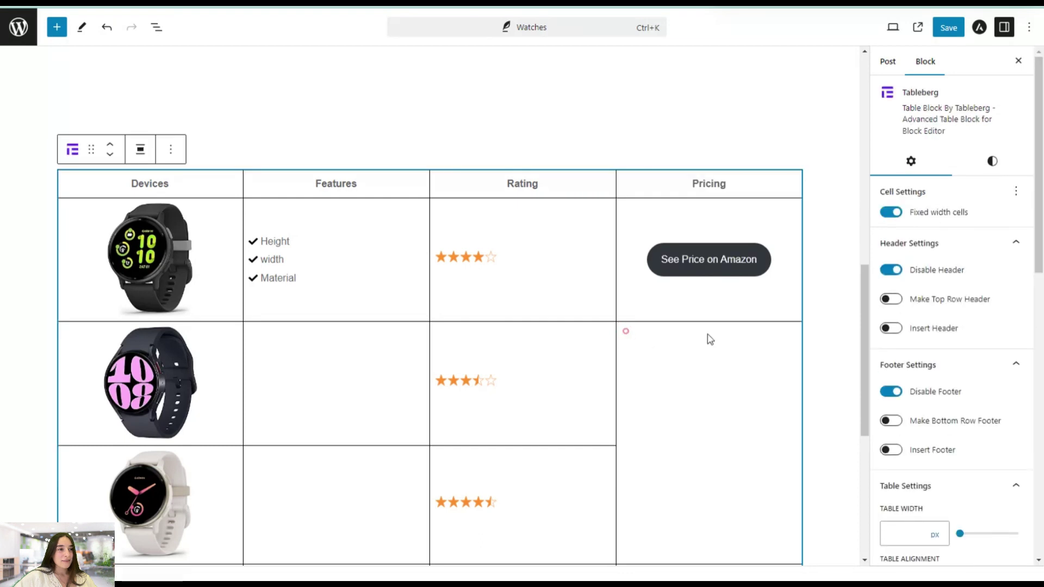
{"action": "scroll", "coordinate": [782, 324], "scroll_direction": "up", "scroll_amount": 2}
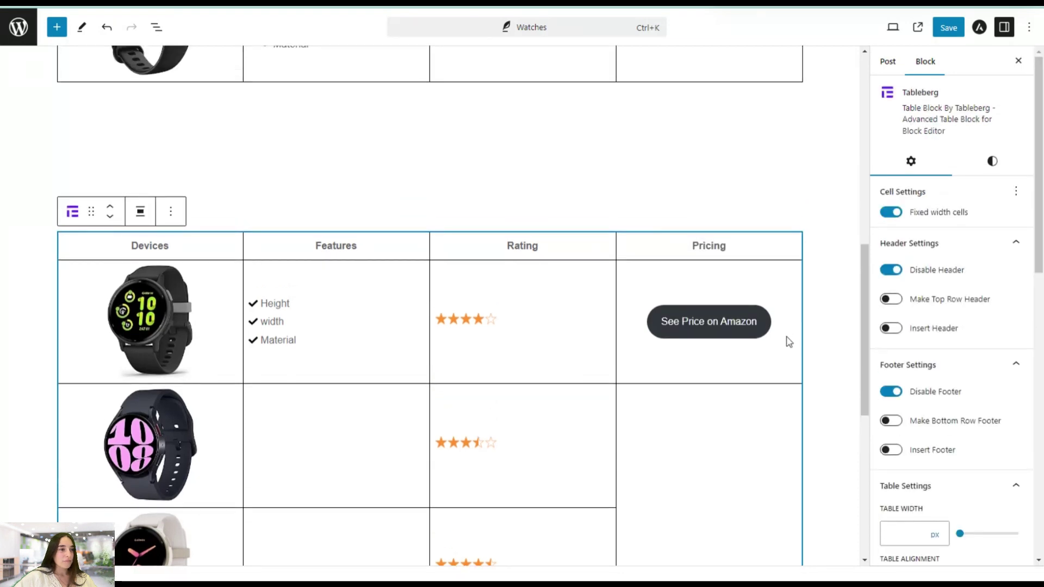
{"action": "left_click", "coordinate": [798, 382]}
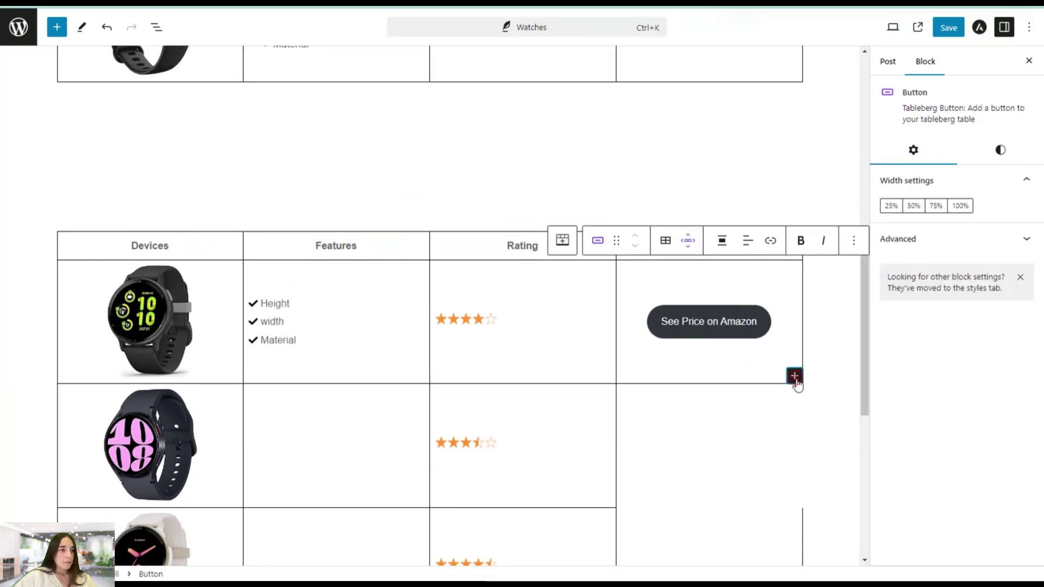
{"action": "left_click", "coordinate": [794, 376]}
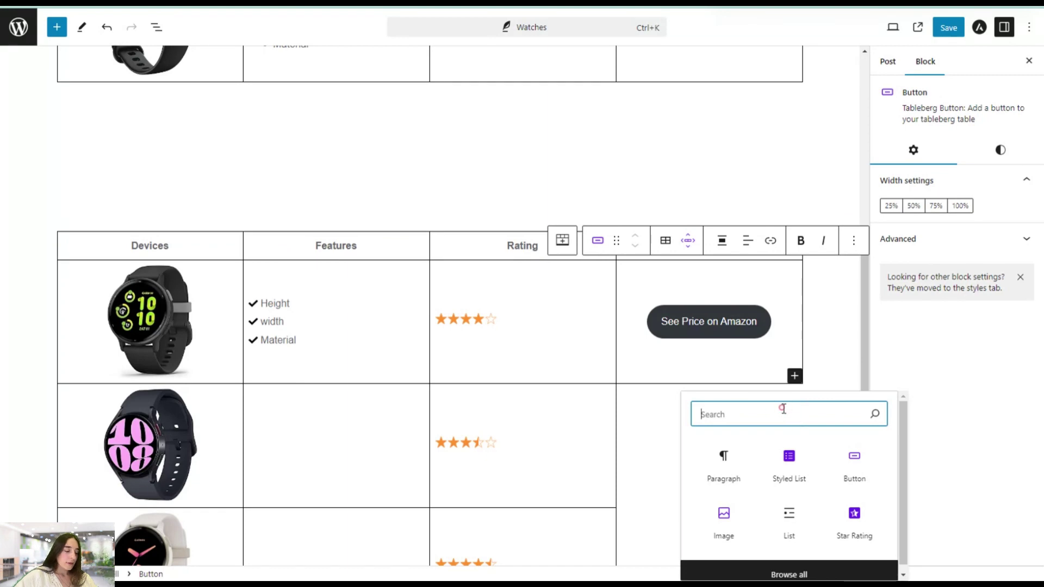
{"action": "type", "text": "icons"}
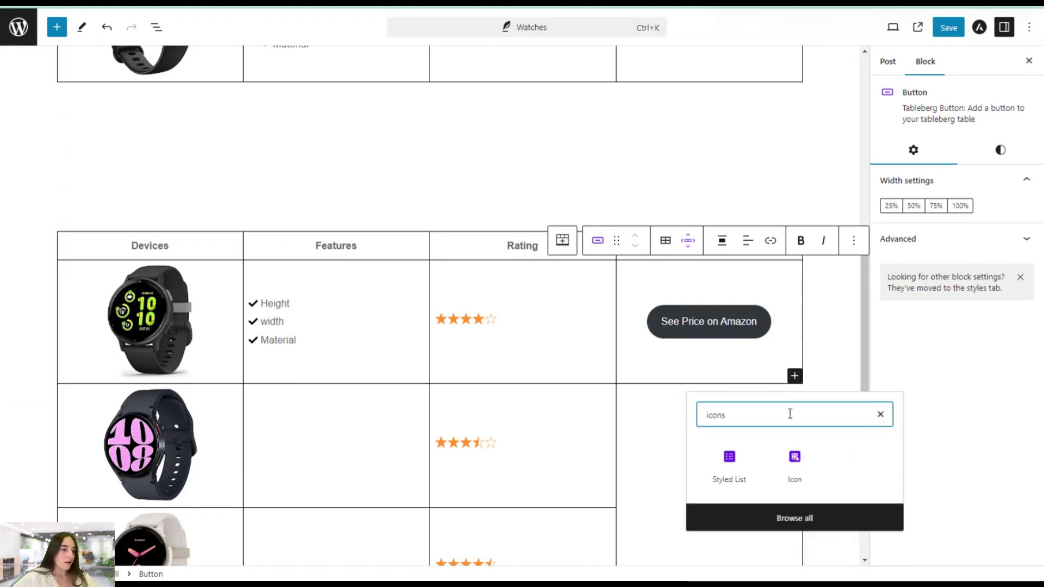
{"action": "left_click", "coordinate": [793, 463]}
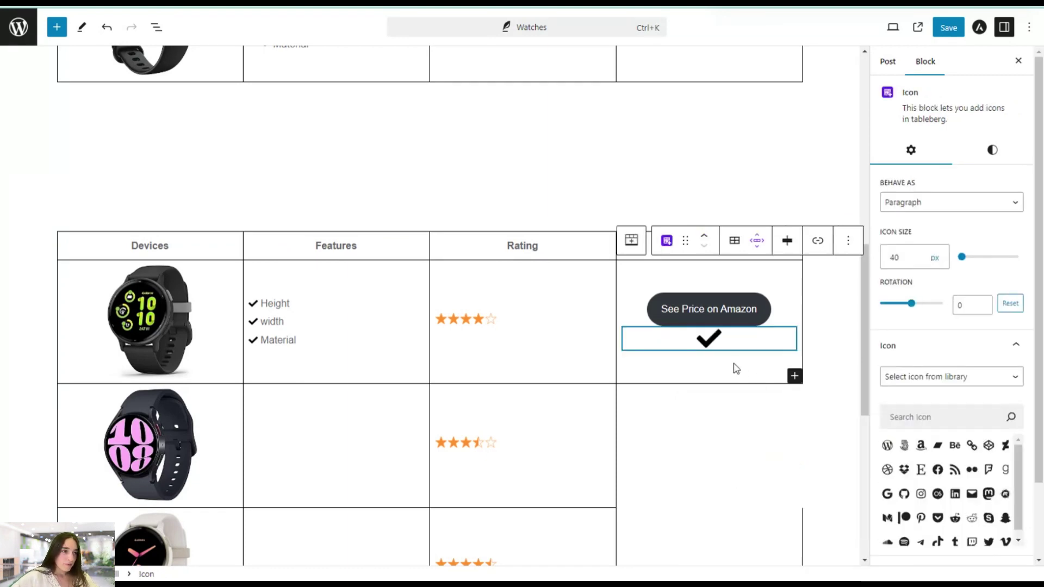
Step: Change the new icon below the price button to the Amazon logo from the icon library
{"action": "scroll", "coordinate": [966, 486], "scroll_direction": "down", "scroll_amount": 2}
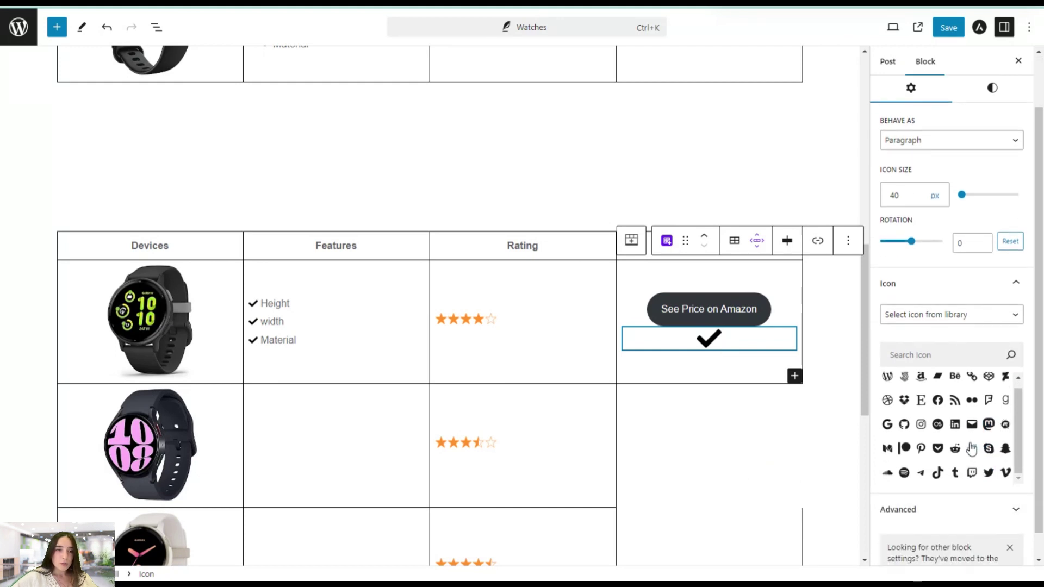
{"action": "scroll", "coordinate": [967, 467], "scroll_direction": "up", "scroll_amount": 1}
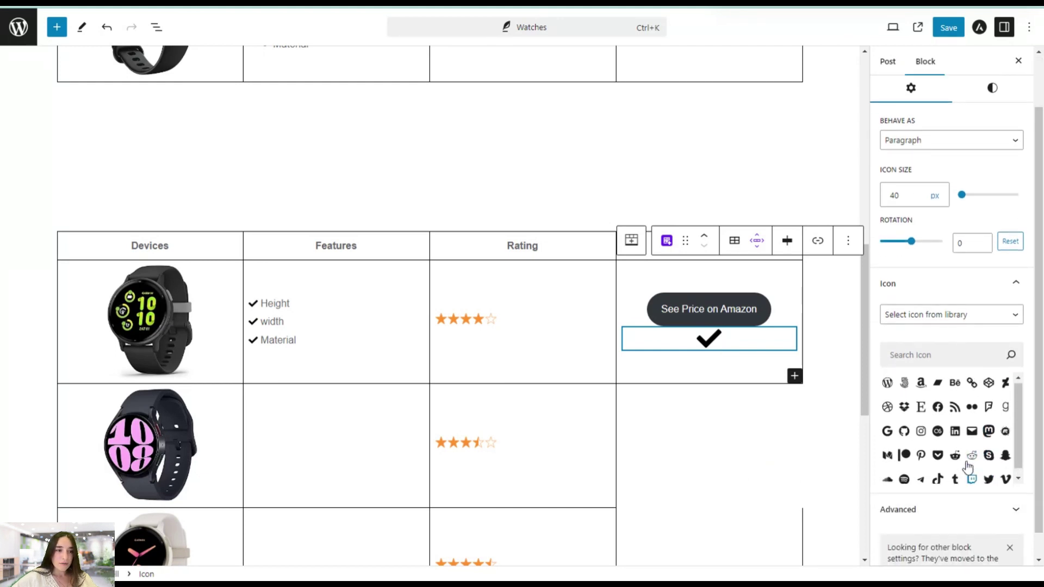
{"action": "left_click", "coordinate": [921, 385]}
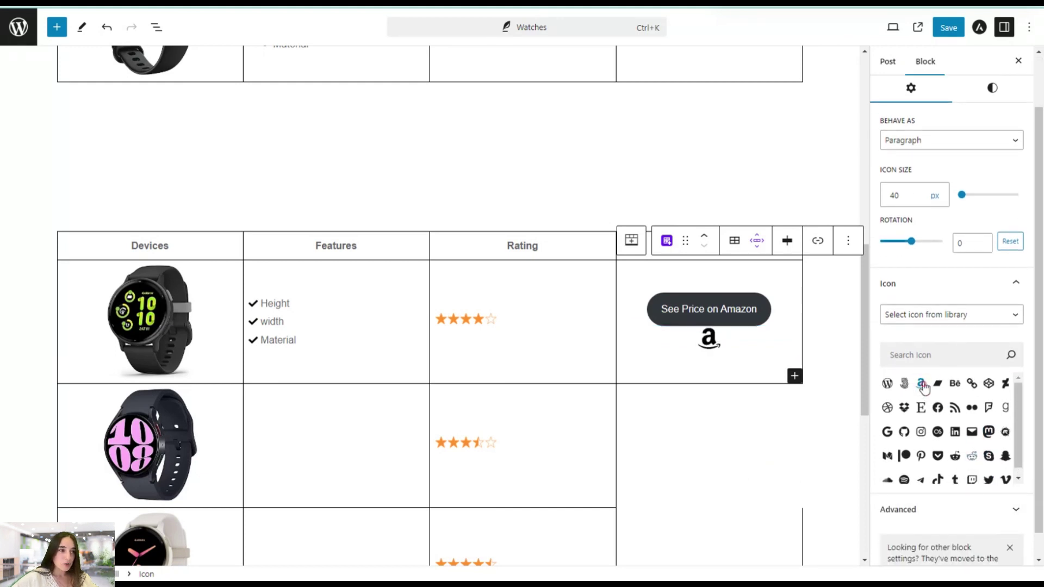
{"action": "left_click", "coordinate": [767, 314]}
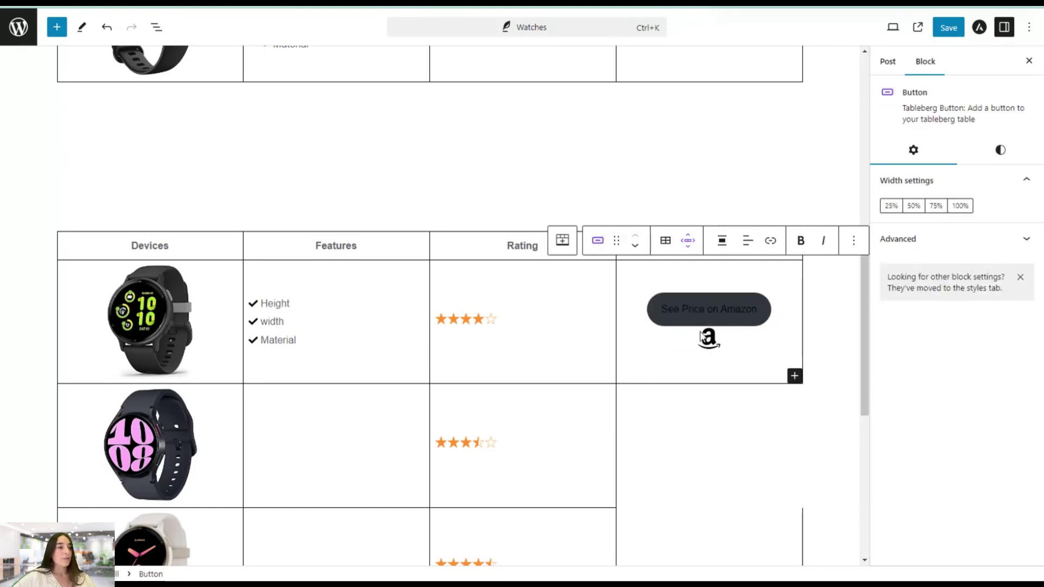
{"action": "left_click", "coordinate": [554, 344]}
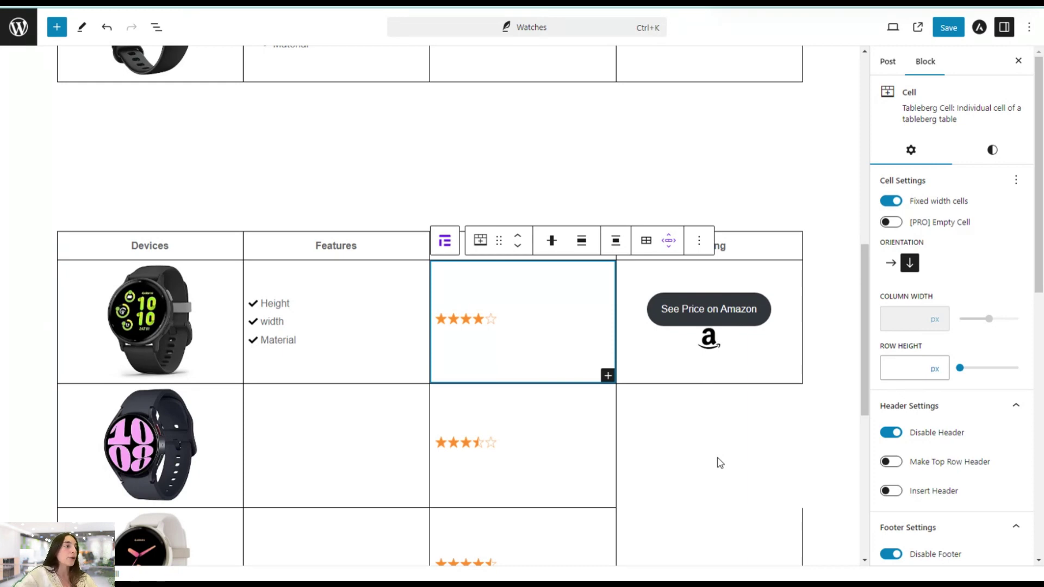
{"action": "left_click", "coordinate": [440, 326]}
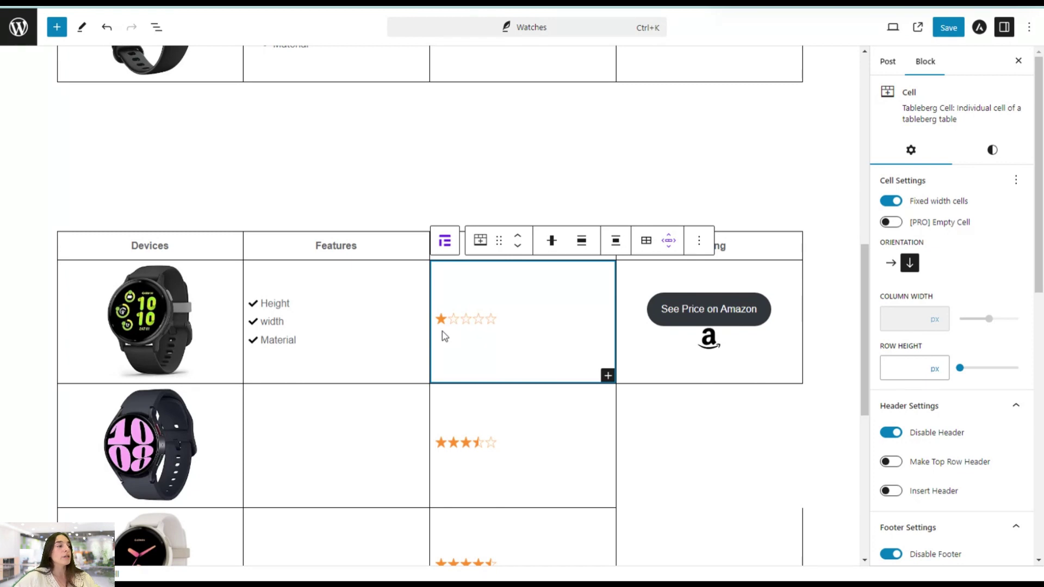
{"action": "left_click", "coordinate": [473, 323]}
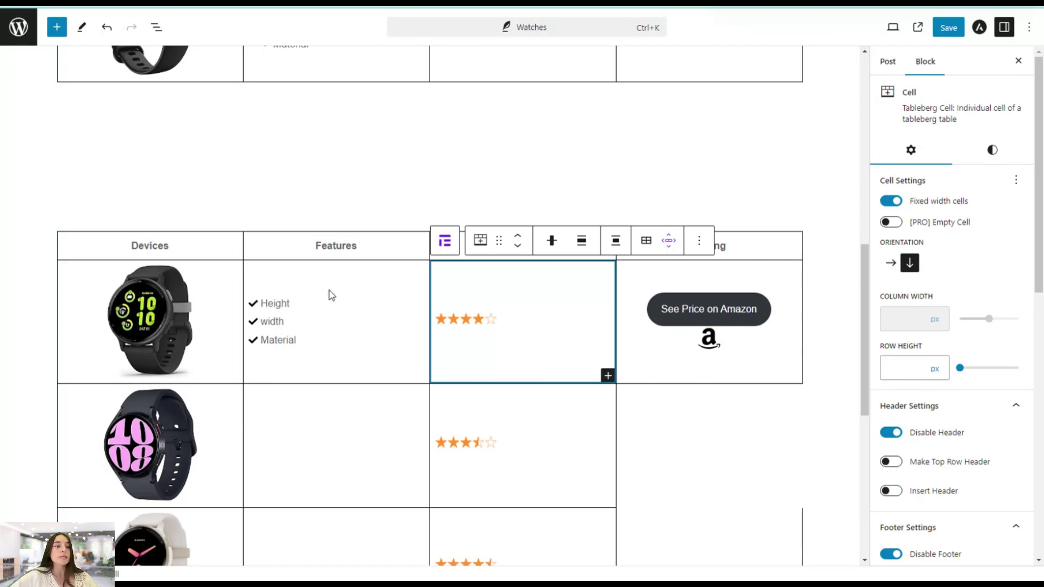
{"action": "left_click", "coordinate": [725, 340]}
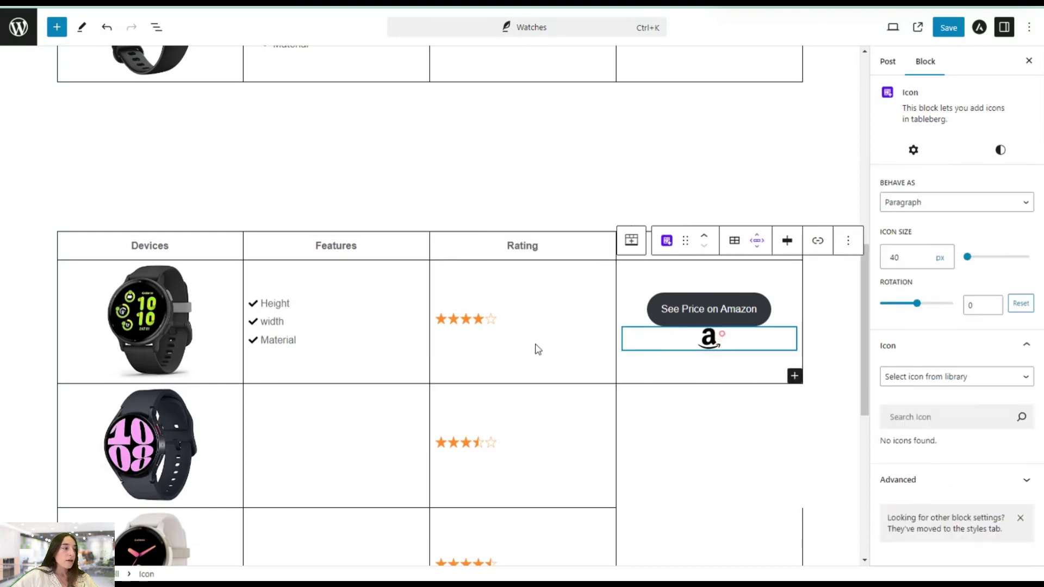
Step: Insert an Icon block below the styled list in the first watch's Features cell
{"action": "left_click", "coordinate": [373, 344]}
{"action": "left_click", "coordinate": [422, 376]}
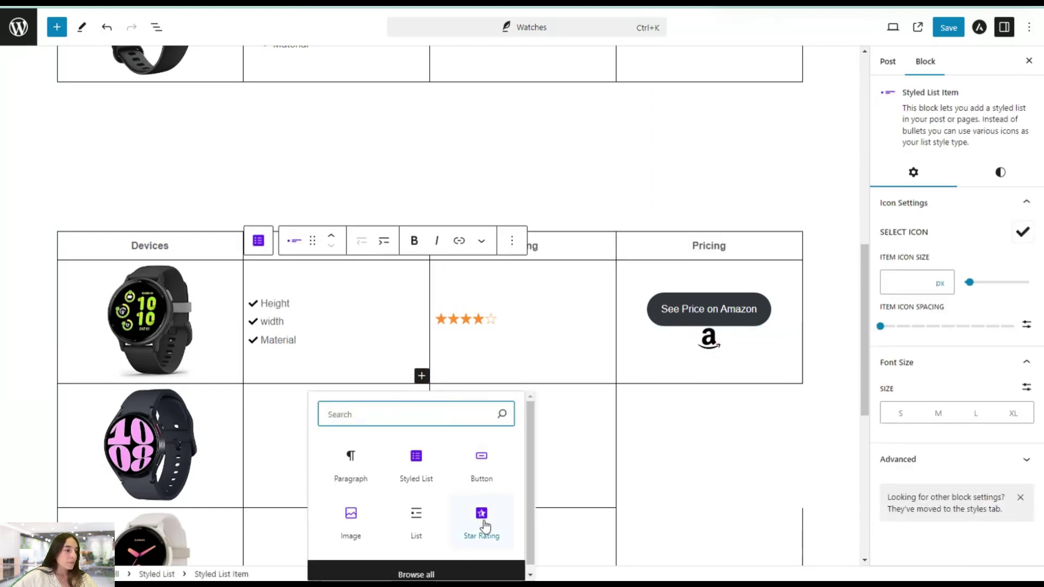
{"action": "left_click", "coordinate": [425, 417]}
{"action": "type", "text": "icons"}
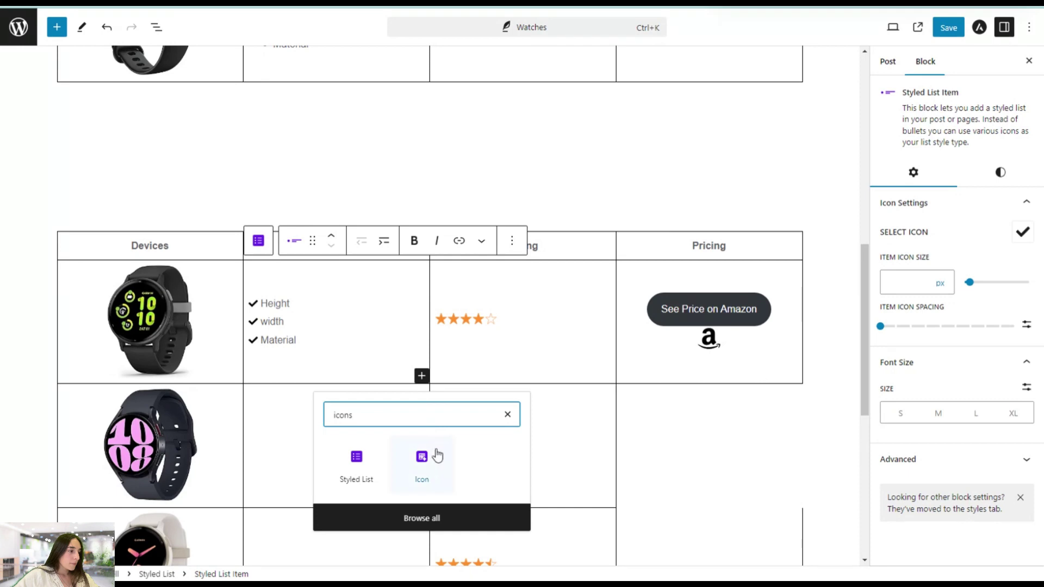
{"action": "left_click", "coordinate": [436, 459]}
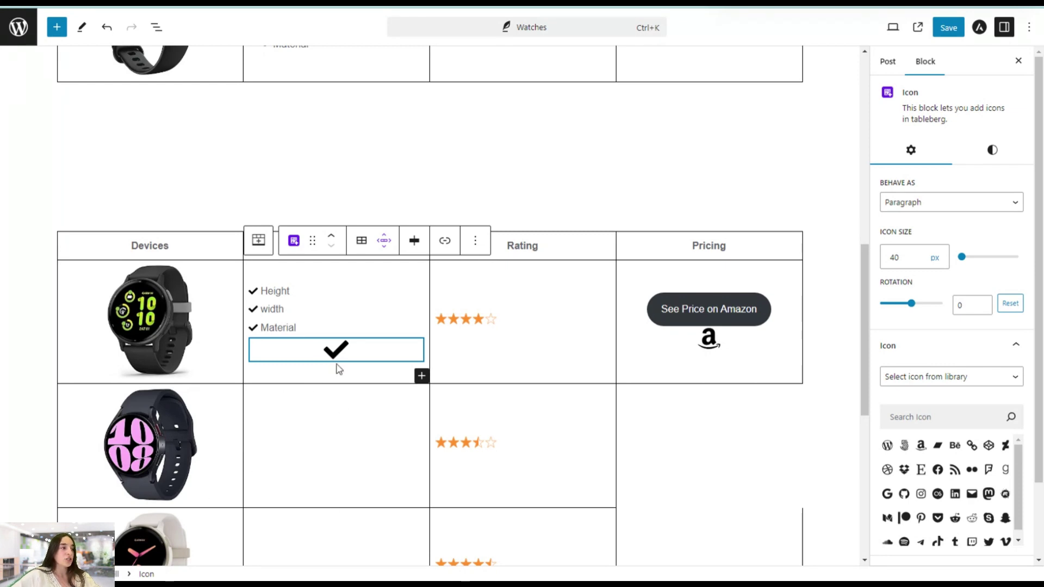
Step: Delete the check mark icon block from below the Features list
{"action": "left_click", "coordinate": [350, 350]}
{"action": "left_click", "coordinate": [363, 378]}
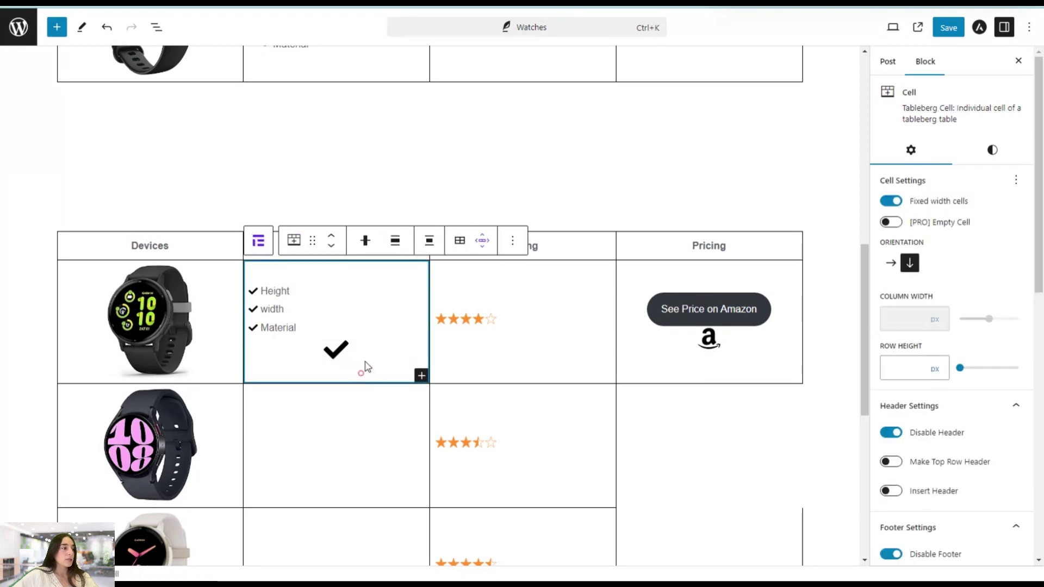
{"action": "left_click", "coordinate": [360, 357]}
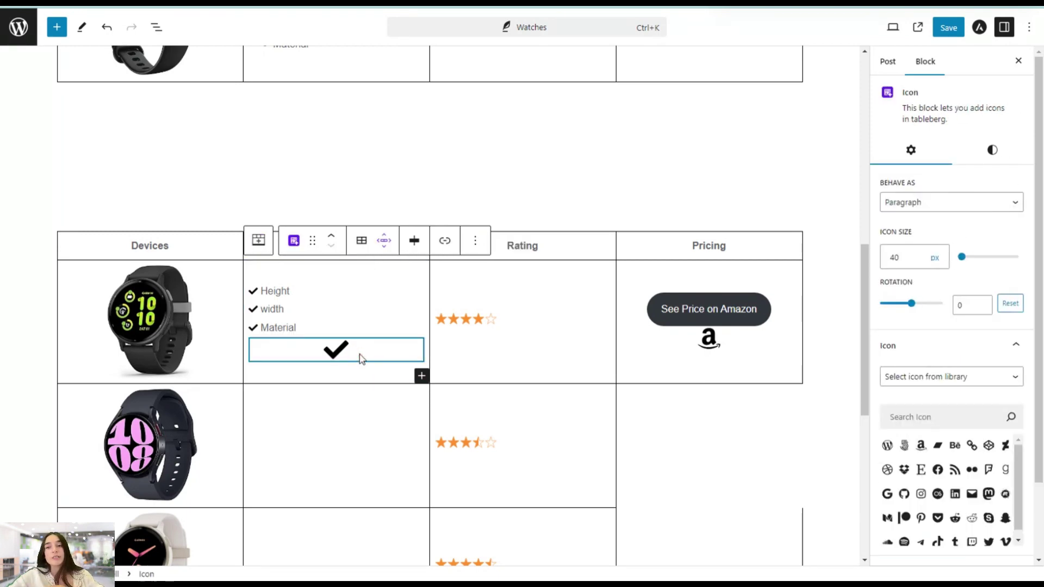
{"action": "key", "text": "Delete"}
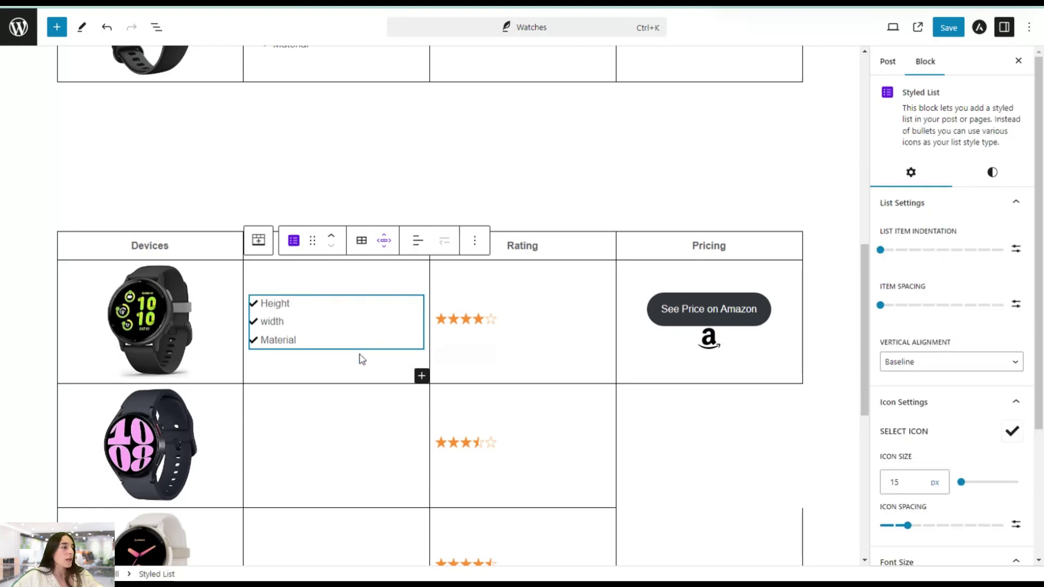
Step: Add a Ribbon block to the first watch's image cell in the Devices column
{"action": "left_click", "coordinate": [170, 299]}
{"action": "left_click", "coordinate": [235, 376]}
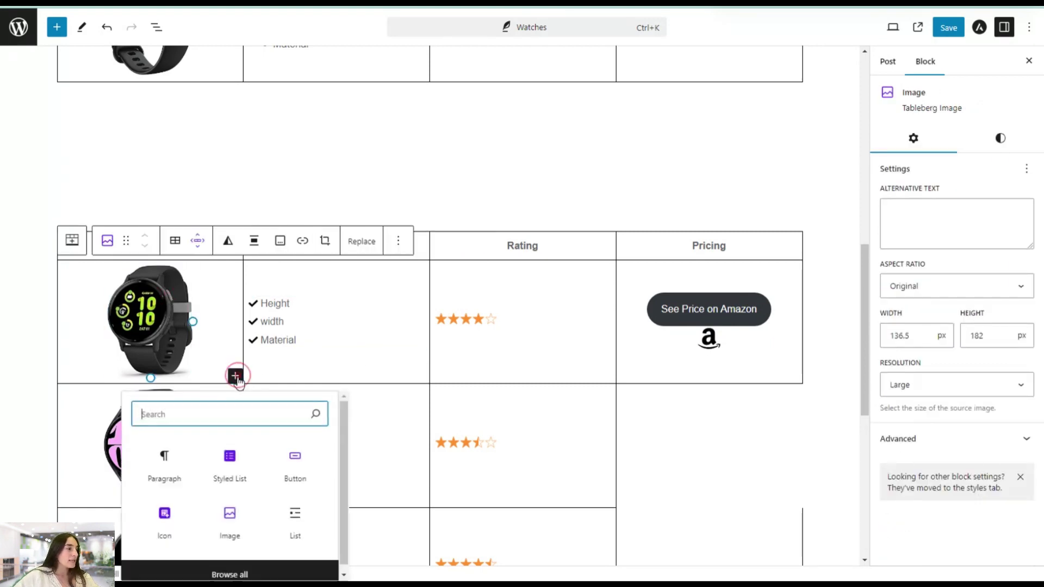
{"action": "type", "text": "ribbo"}
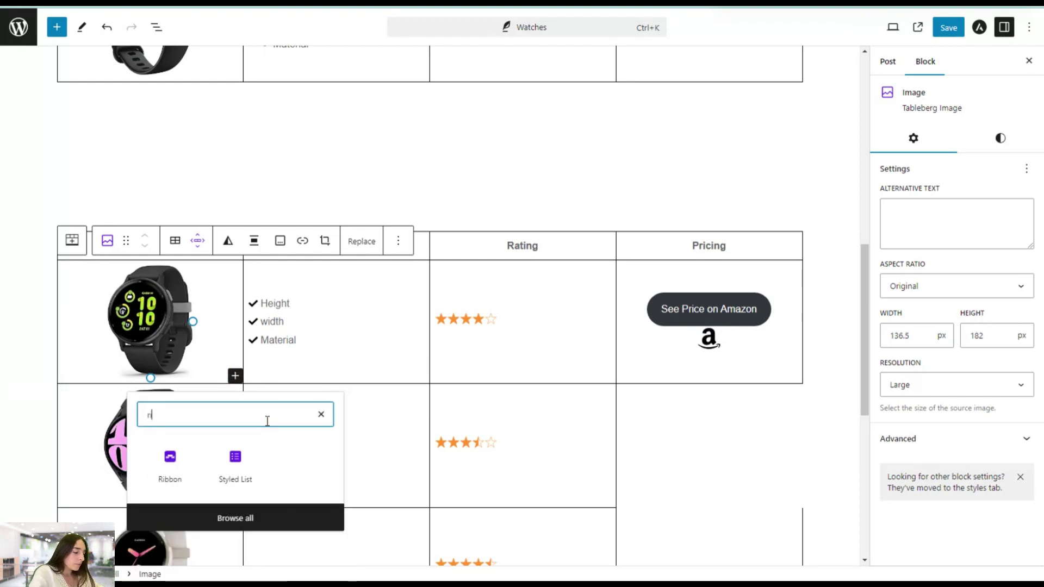
{"action": "left_click", "coordinate": [183, 458]}
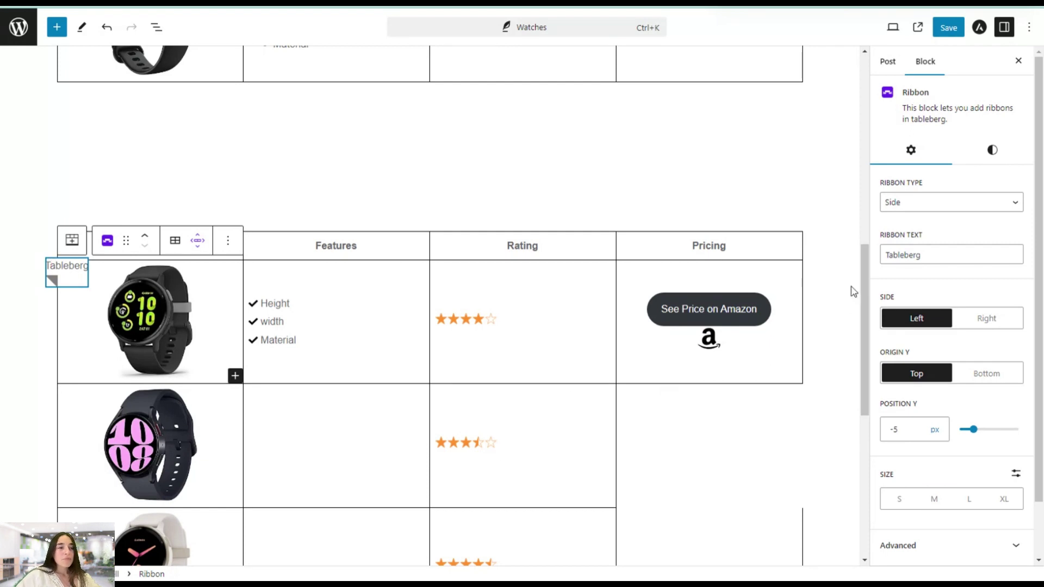
Step: Set the ribbon text to "Discounted" and its size to M (Medium)
{"action": "double_click", "coordinate": [916, 259]}
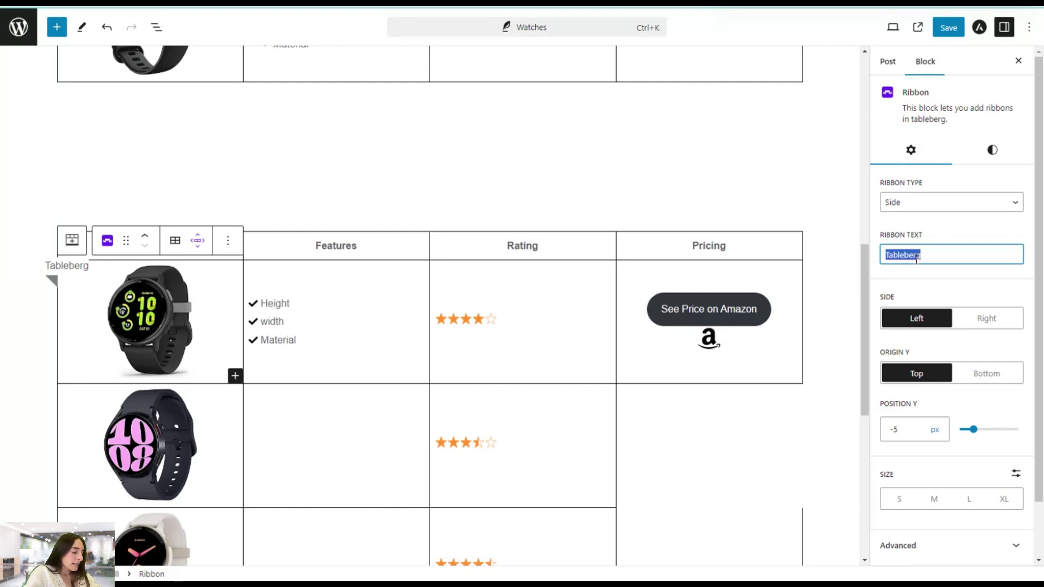
{"action": "type", "text": "Disco"}
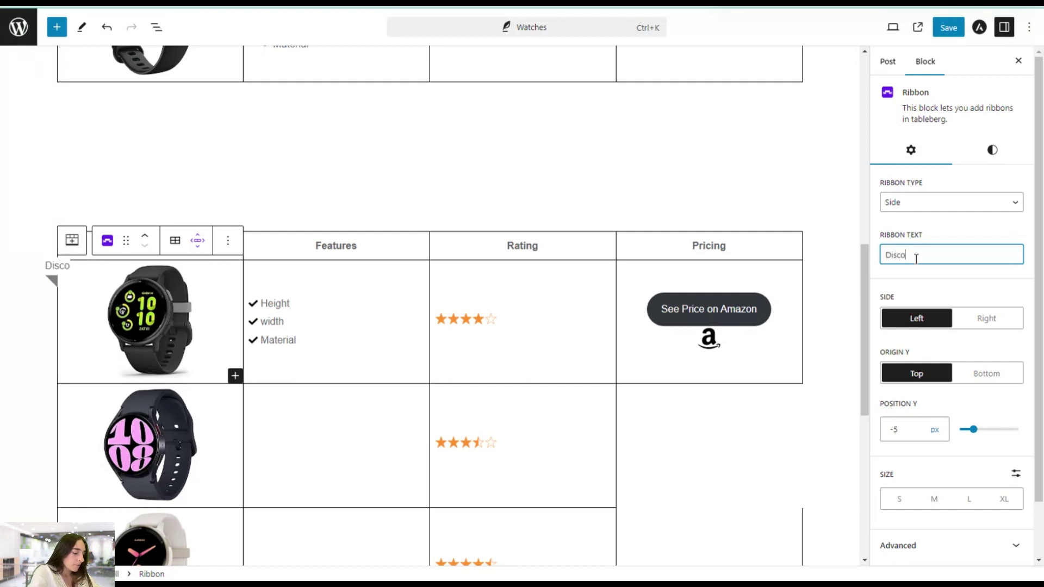
{"action": "type", "text": "unted"}
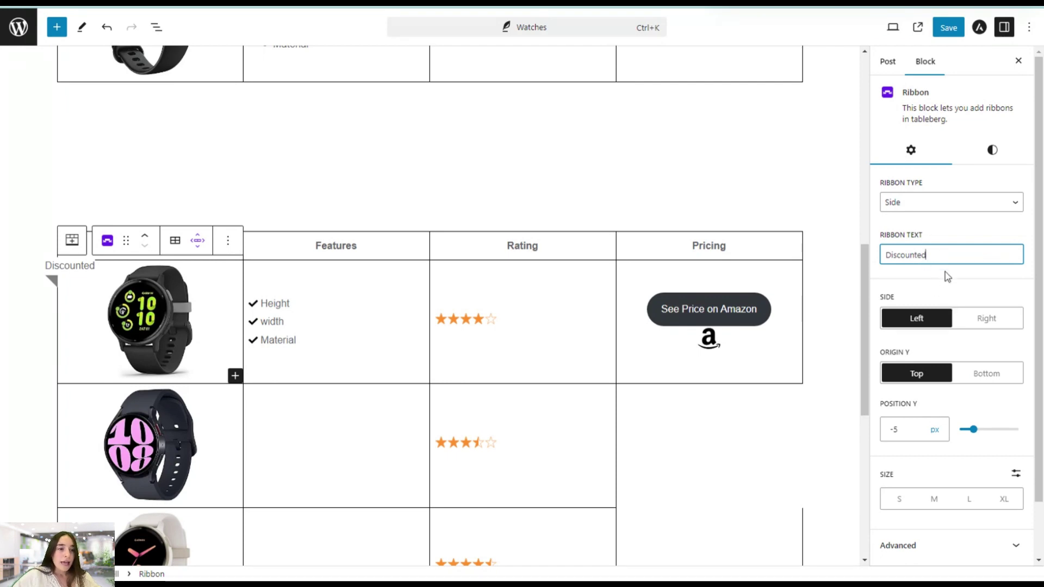
{"action": "scroll", "coordinate": [951, 293], "scroll_direction": "down", "scroll_amount": 2}
{"action": "left_click", "coordinate": [941, 438]}
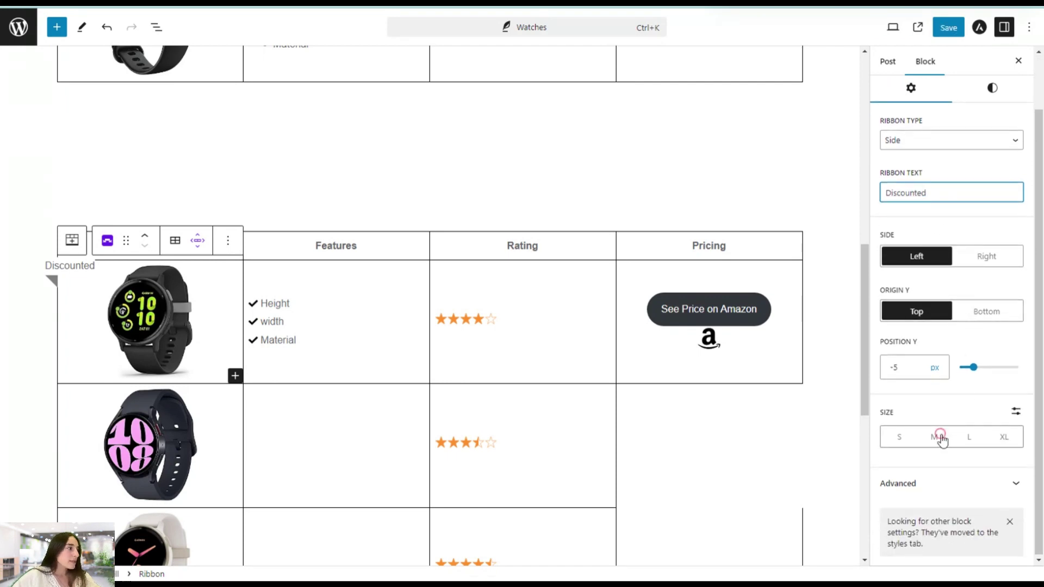
Step: Set the ribbon's text color to Vivid red (#CF2E2E) and its background to Luminous vivid amber (#FCB900)
{"action": "scroll", "coordinate": [967, 234], "scroll_direction": "up", "scroll_amount": 2}
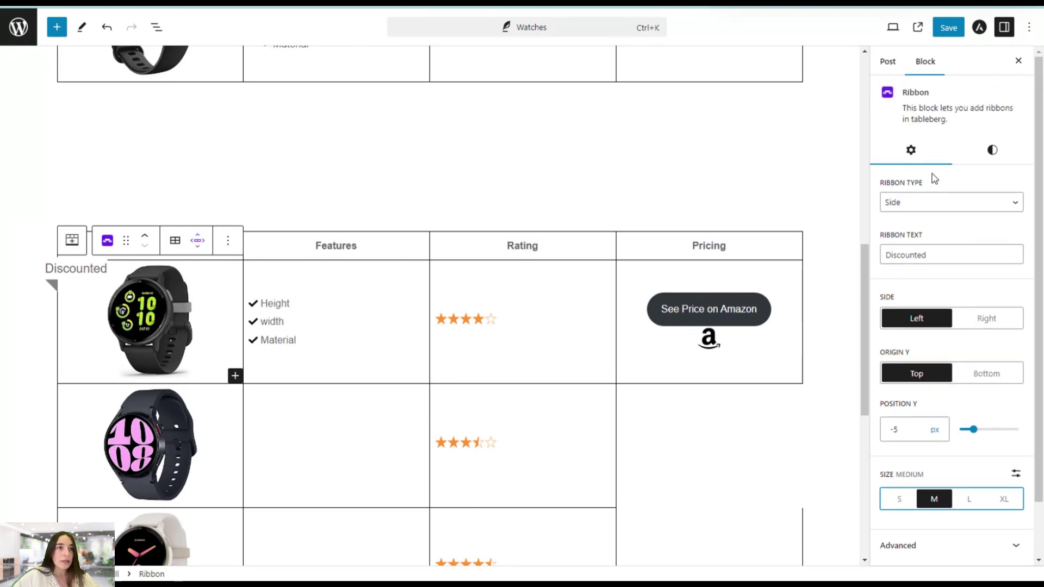
{"action": "left_click", "coordinate": [974, 162]}
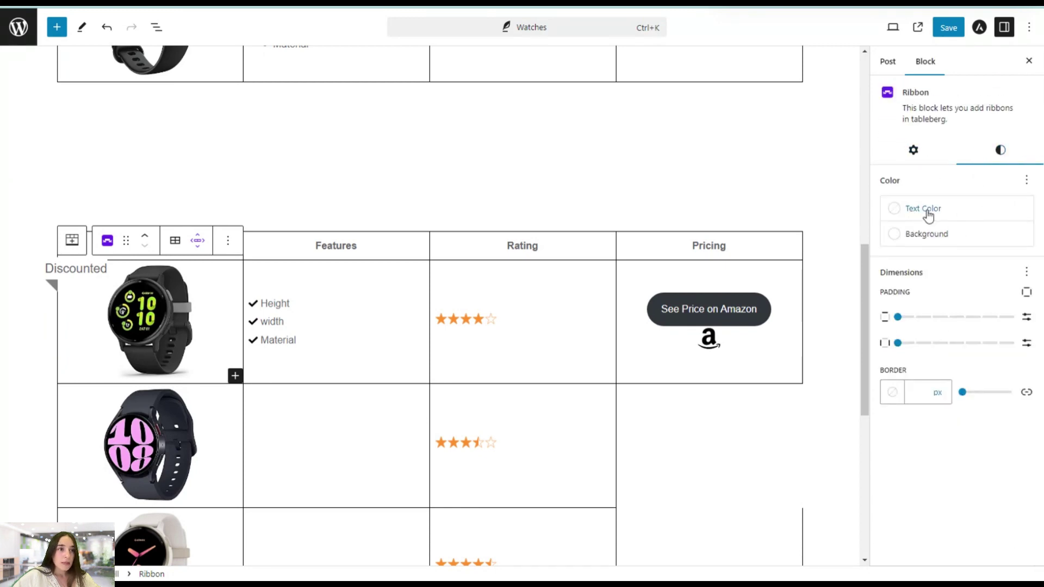
{"action": "left_click", "coordinate": [927, 212]}
{"action": "left_click", "coordinate": [998, 334]}
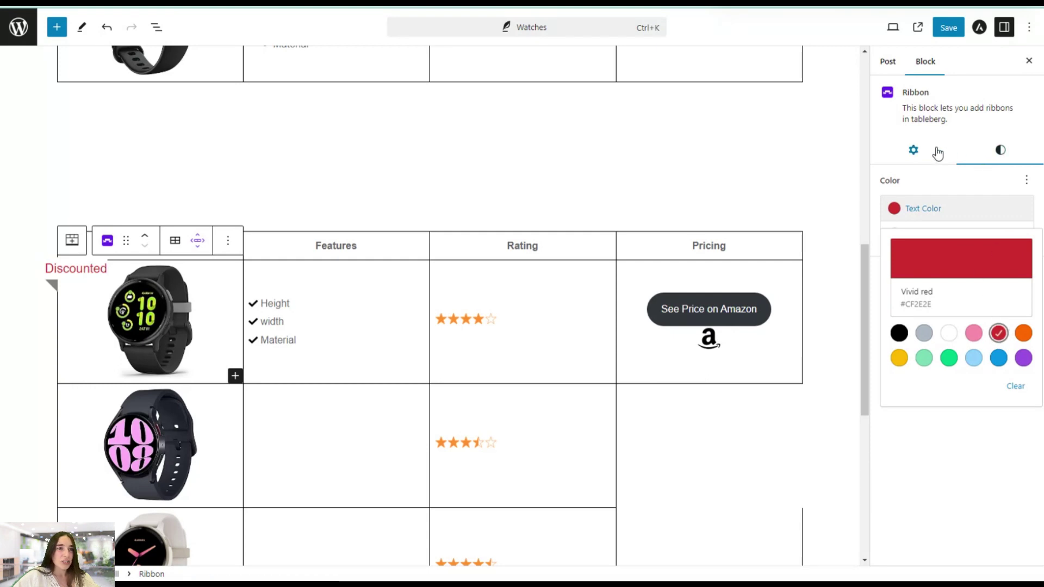
{"action": "left_click", "coordinate": [875, 182]}
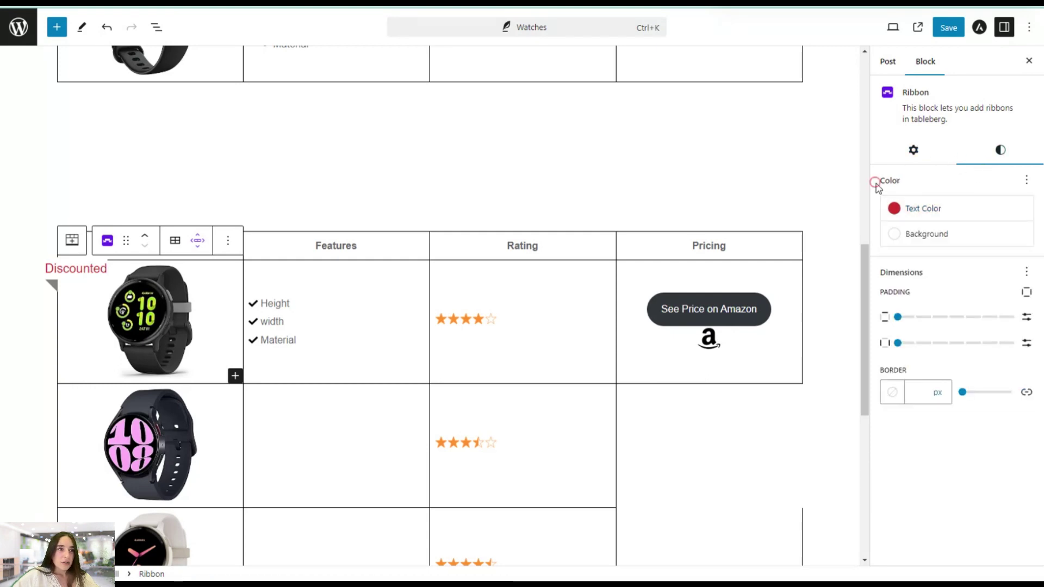
{"action": "left_click", "coordinate": [903, 235]}
{"action": "left_click", "coordinate": [898, 413]}
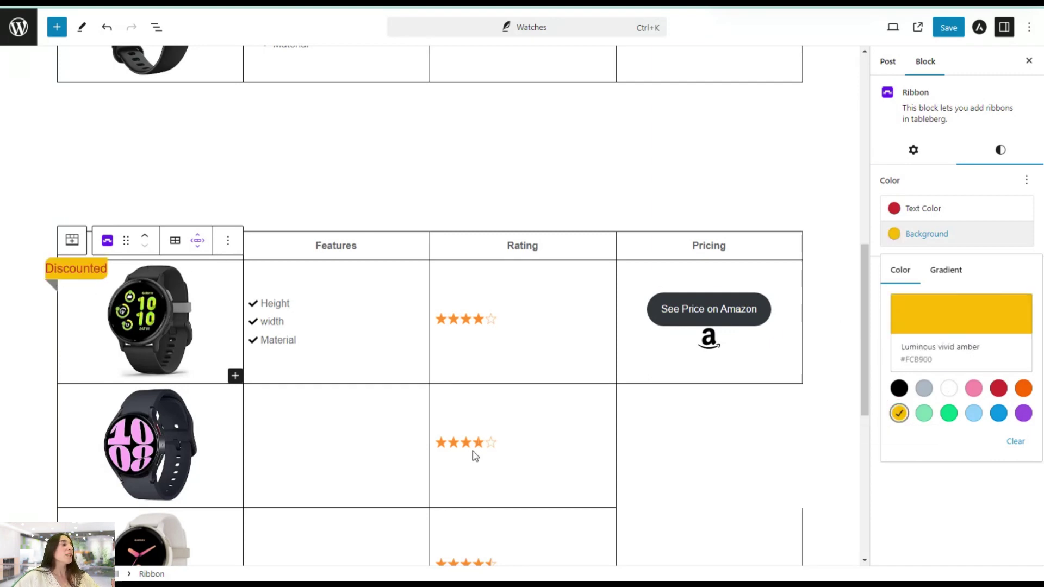
{"action": "left_click", "coordinate": [752, 195]}
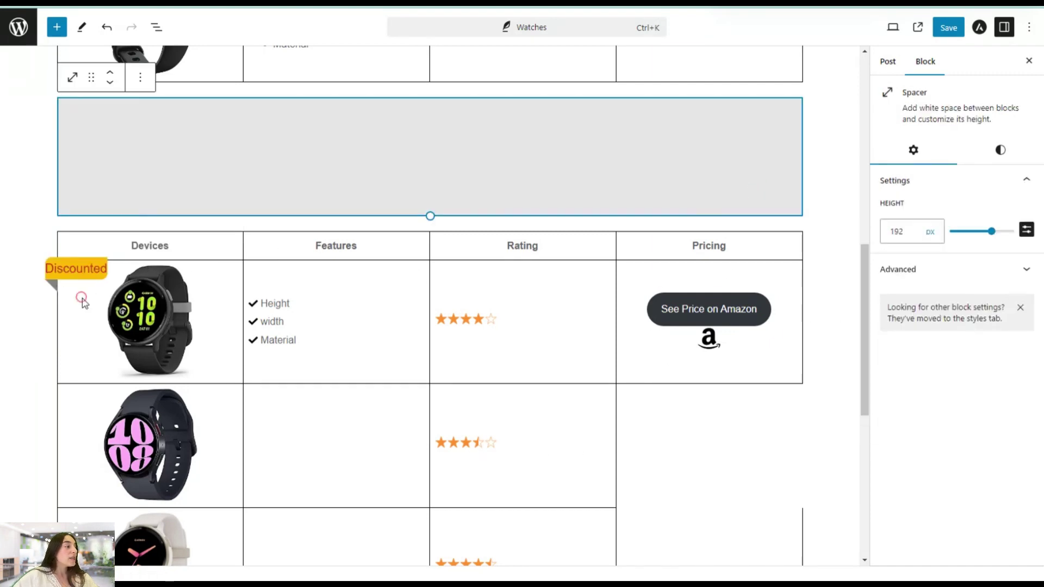
{"action": "left_click", "coordinate": [81, 300]}
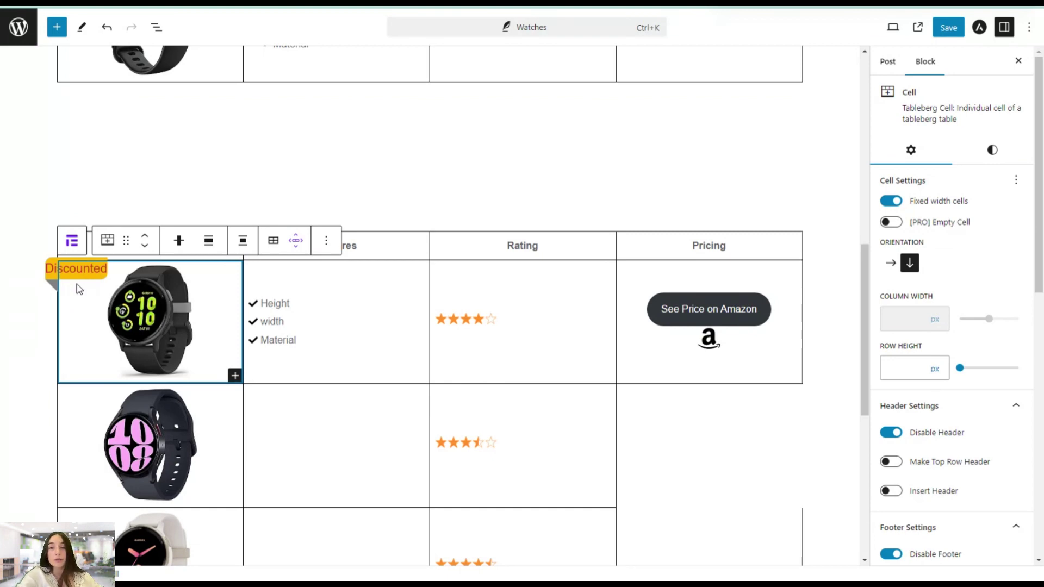
{"action": "left_click", "coordinate": [34, 276]}
{"action": "scroll", "coordinate": [218, 360], "scroll_direction": "up", "scroll_amount": 1}
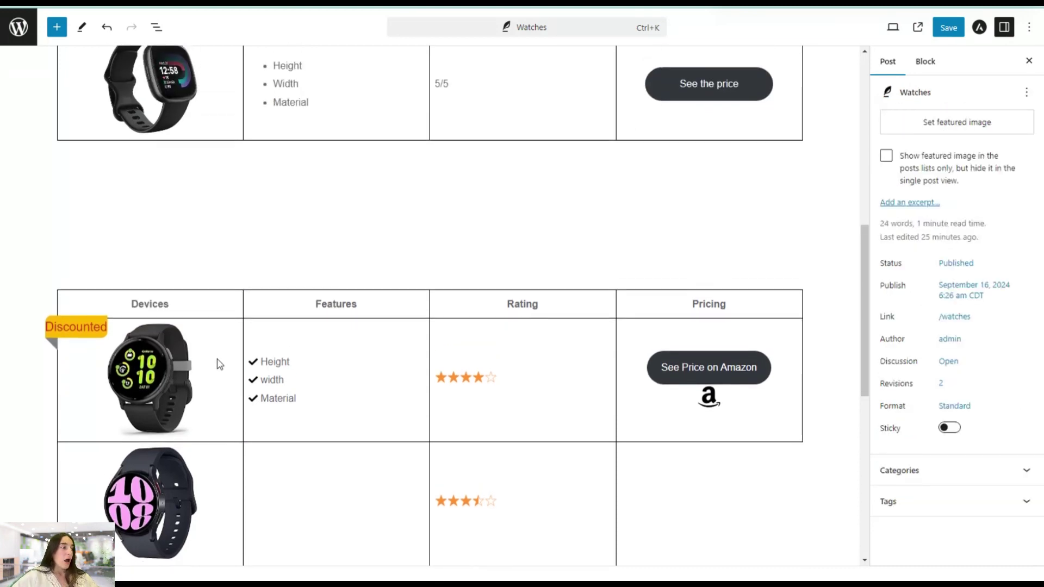
Step: Compare the first watch table with the styled second one, examining their feature lists, ratings, price buttons, Amazon icons and ribbon
{"action": "scroll", "coordinate": [218, 360], "scroll_direction": "down", "scroll_amount": 3}
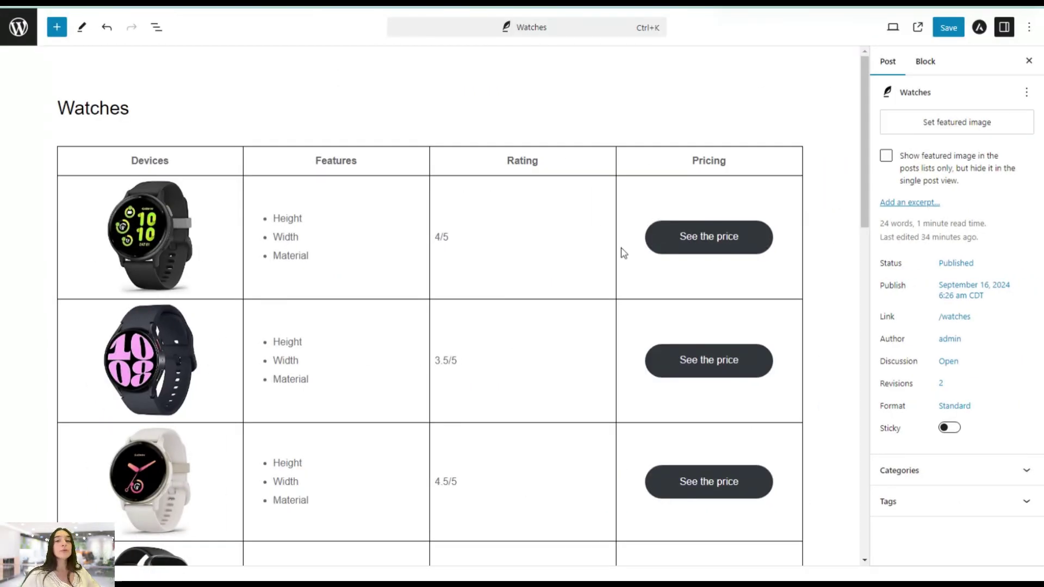
{"action": "scroll", "coordinate": [623, 252], "scroll_direction": "down", "scroll_amount": 5}
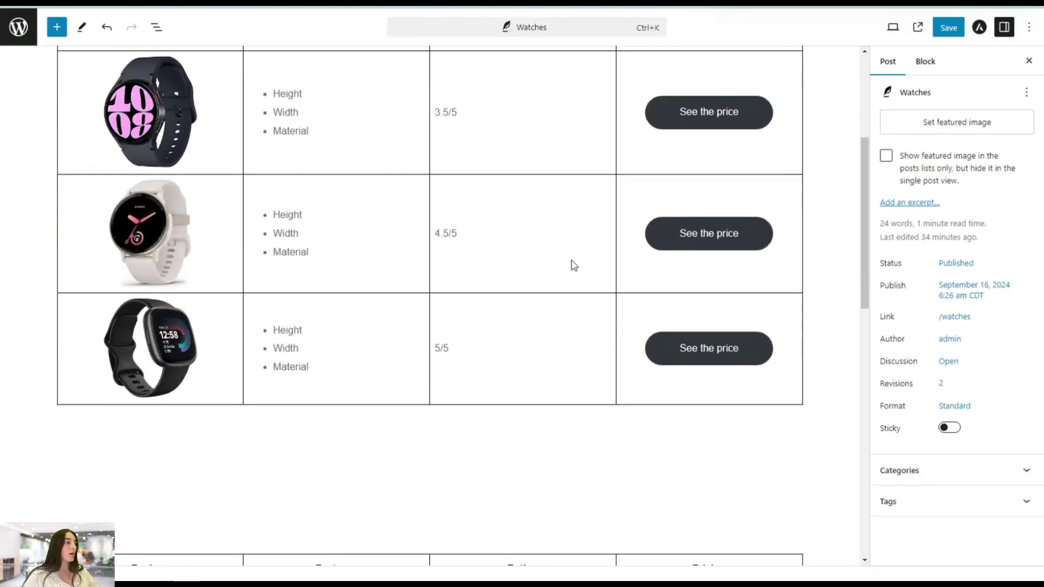
{"action": "scroll", "coordinate": [533, 282], "scroll_direction": "down", "scroll_amount": 9}
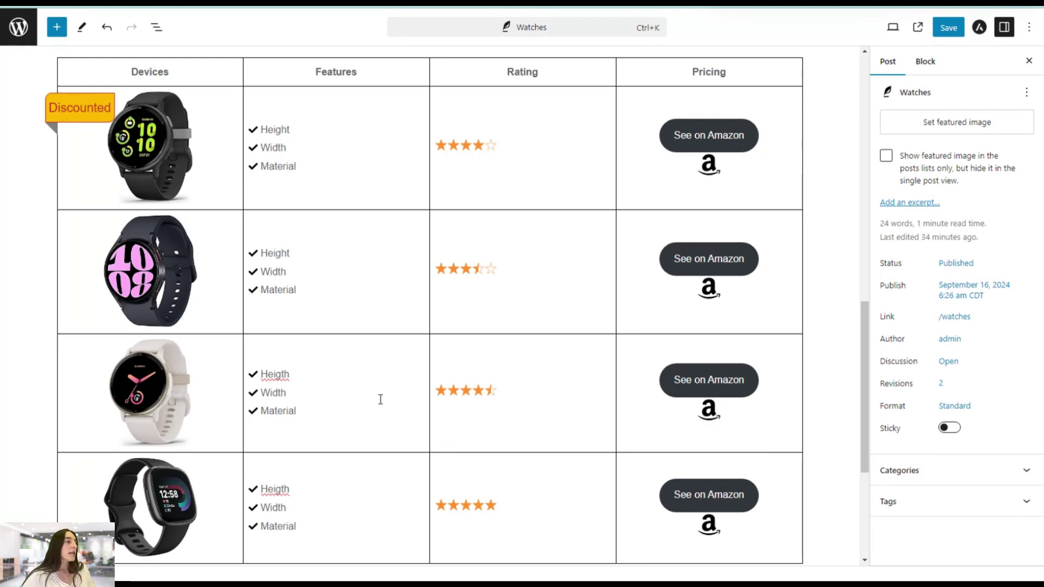
{"action": "scroll", "coordinate": [380, 398], "scroll_direction": "up", "scroll_amount": 10}
{"action": "scroll", "coordinate": [413, 273], "scroll_direction": "down", "scroll_amount": 4}
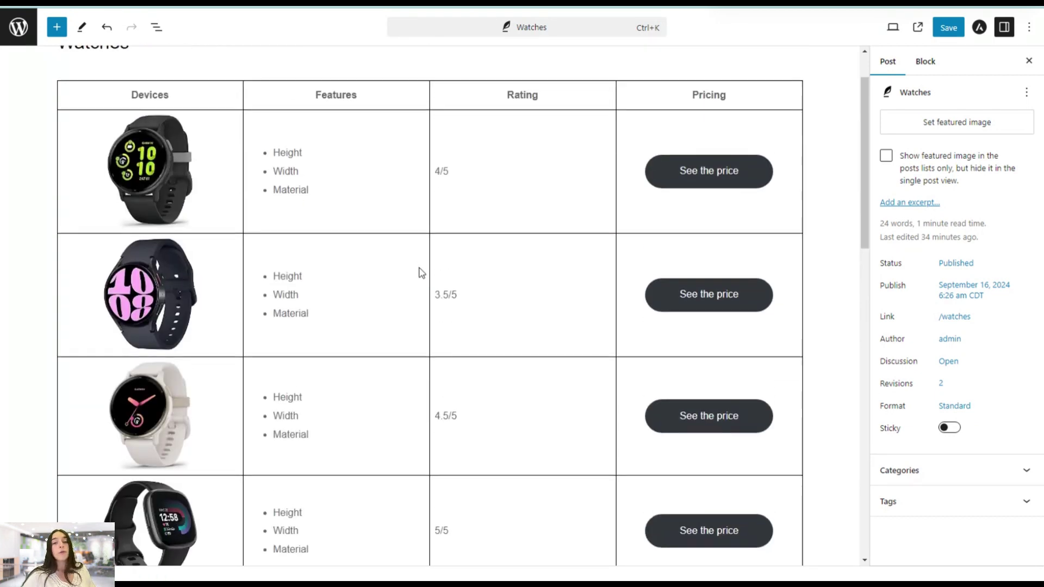
{"action": "scroll", "coordinate": [496, 284], "scroll_direction": "up", "scroll_amount": 2}
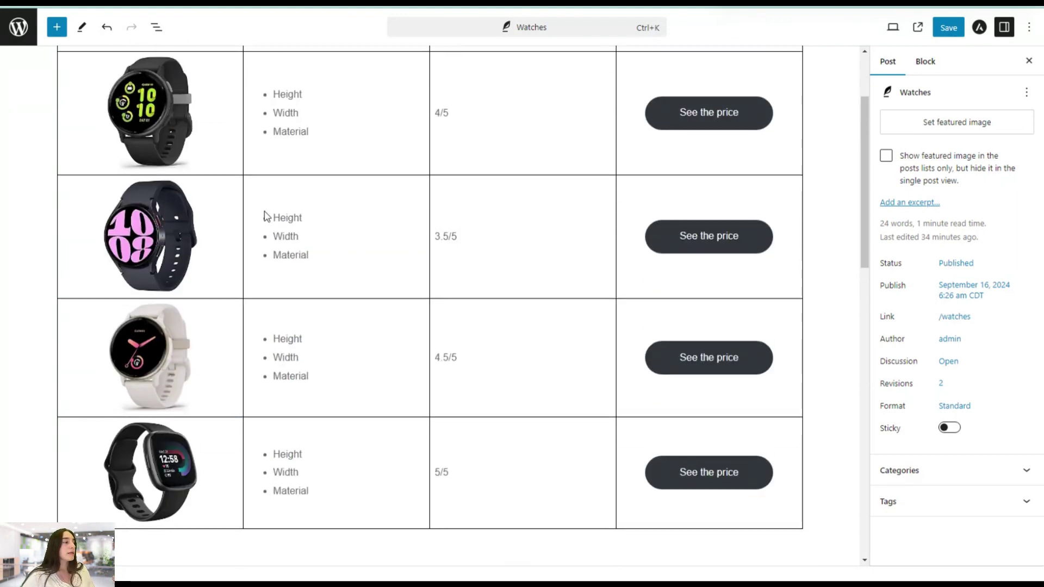
{"action": "scroll", "coordinate": [281, 263], "scroll_direction": "down", "scroll_amount": 9}
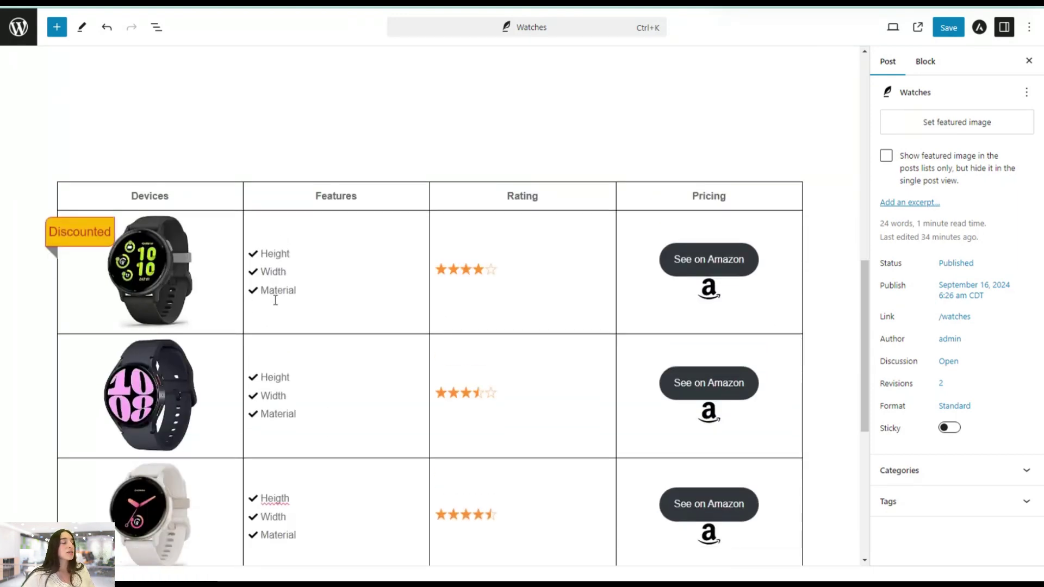
{"action": "scroll", "coordinate": [556, 457], "scroll_direction": "up", "scroll_amount": 10}
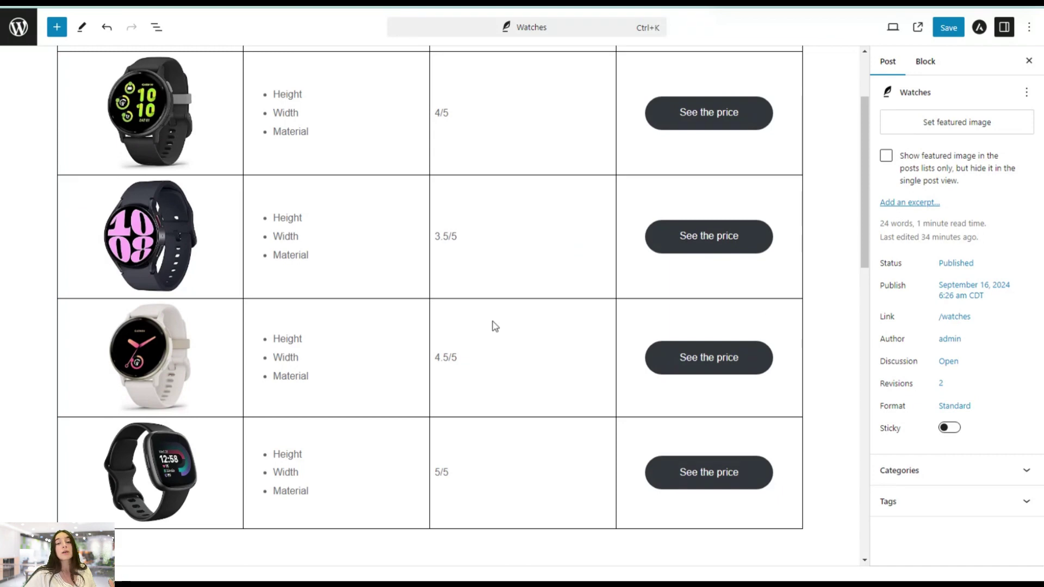
{"action": "scroll", "coordinate": [484, 337], "scroll_direction": "down", "scroll_amount": 7}
{"action": "scroll", "coordinate": [511, 381], "scroll_direction": "down", "scroll_amount": 3}
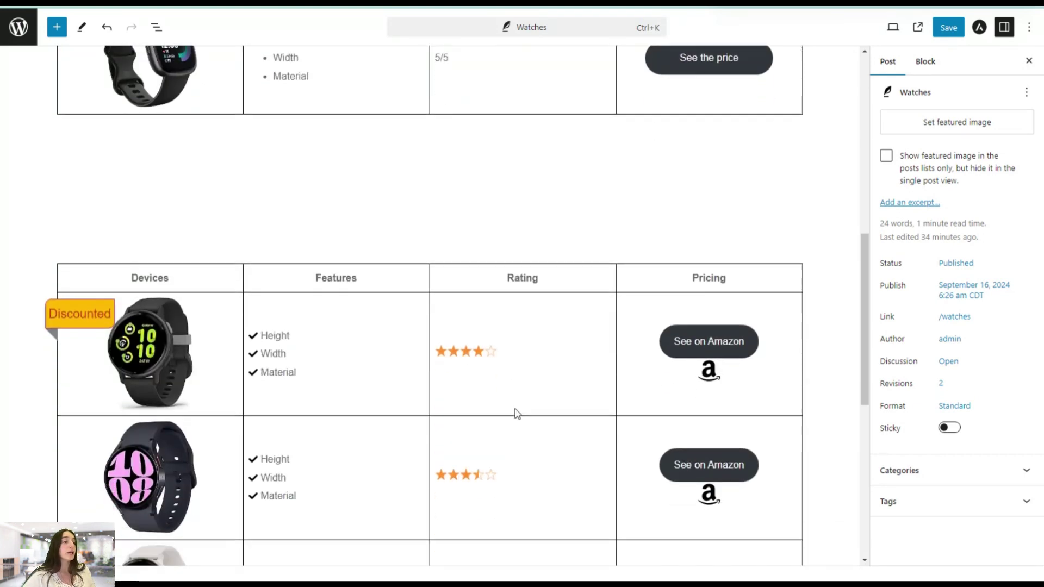
{"action": "scroll", "coordinate": [630, 468], "scroll_direction": "up", "scroll_amount": 3}
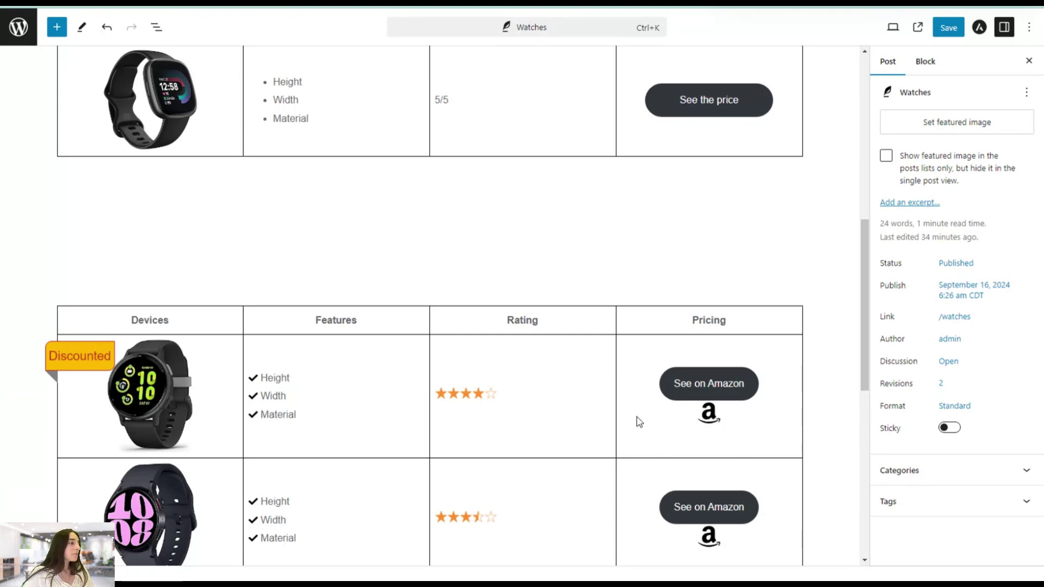
{"action": "scroll", "coordinate": [465, 365], "scroll_direction": "down", "scroll_amount": 2}
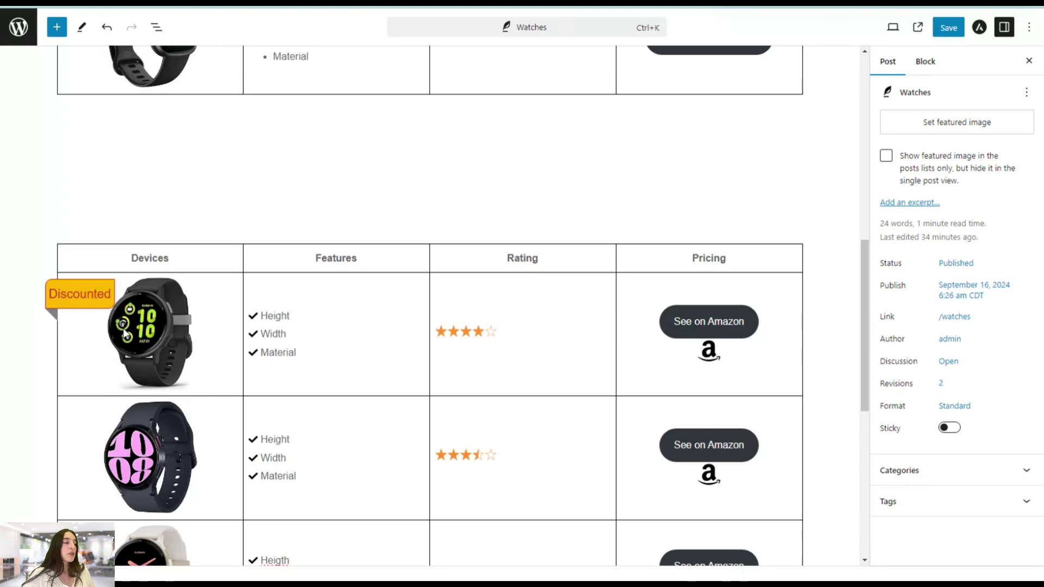
{"action": "scroll", "coordinate": [342, 456], "scroll_direction": "down", "scroll_amount": 8}
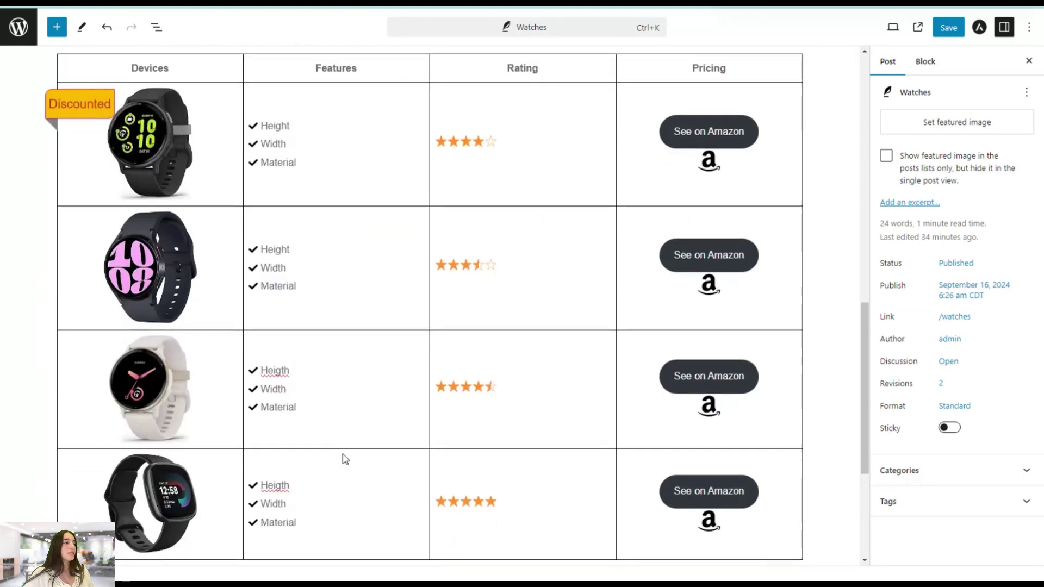
{"action": "scroll", "coordinate": [345, 451], "scroll_direction": "up", "scroll_amount": 5}
{"action": "scroll", "coordinate": [346, 452], "scroll_direction": "up", "scroll_amount": 12}
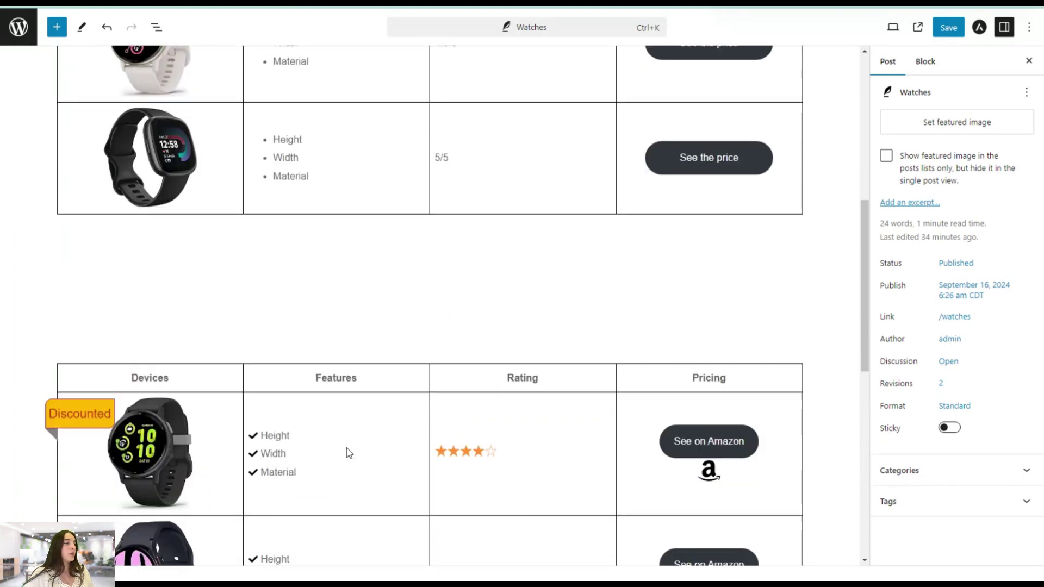
{"action": "scroll", "coordinate": [351, 452], "scroll_direction": "down", "scroll_amount": 5}
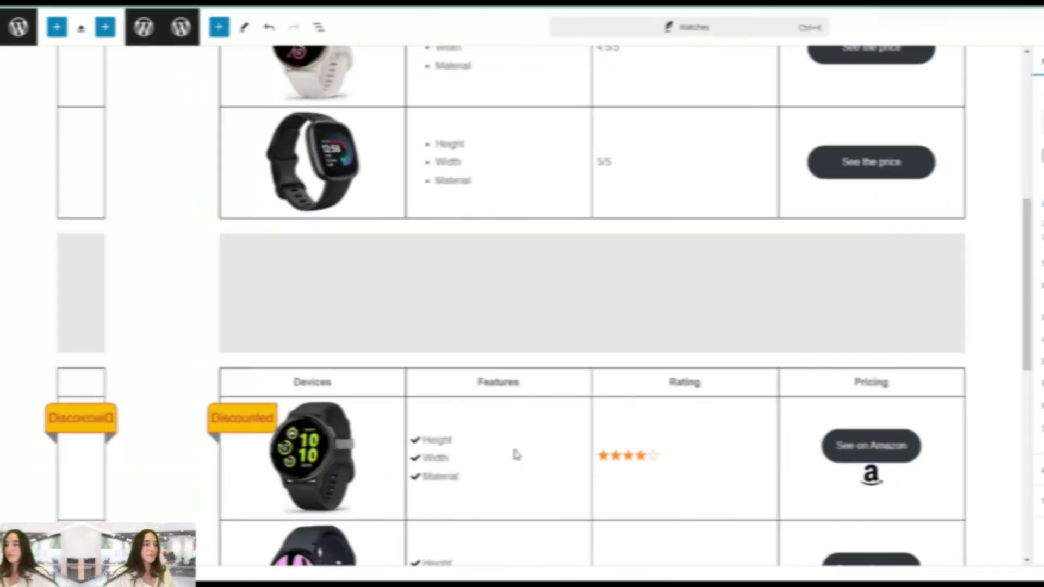